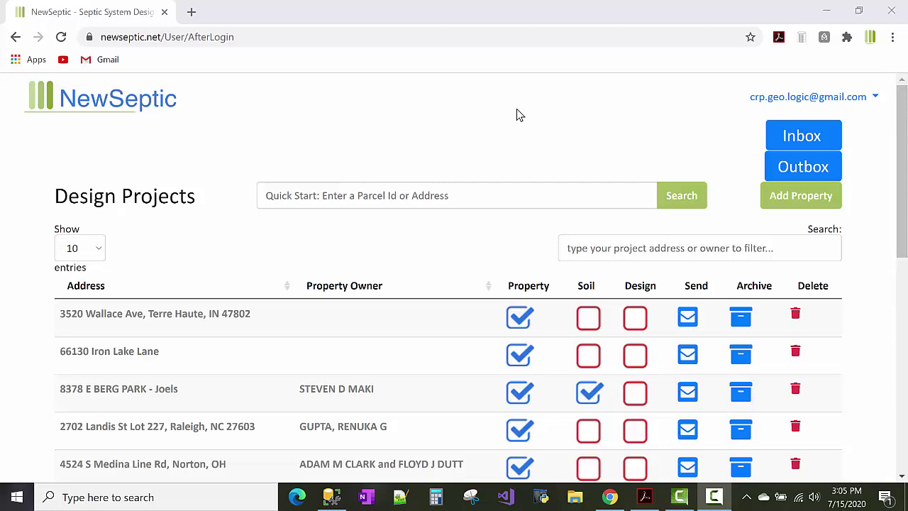
# Filter the Design Projects list by 'pri' down to the 12729 Princeton Rd project
pyautogui.scroll(-3, 550, 153)
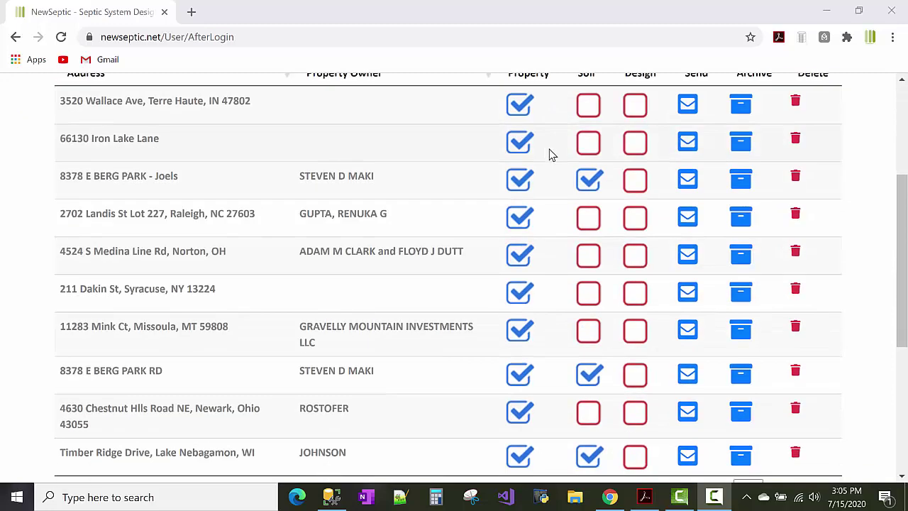
pyautogui.scroll(2, 550, 154)
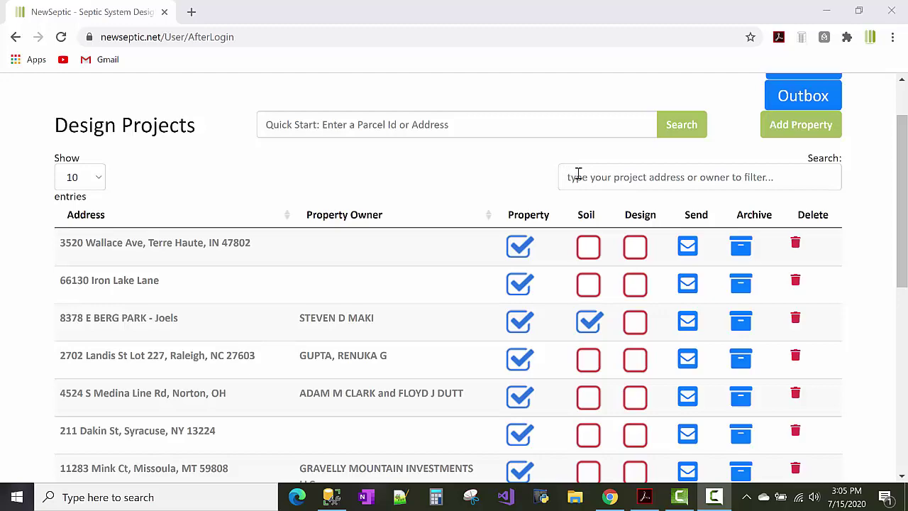
pyautogui.click(578, 173)
pyautogui.scroll(-3, 652, 239)
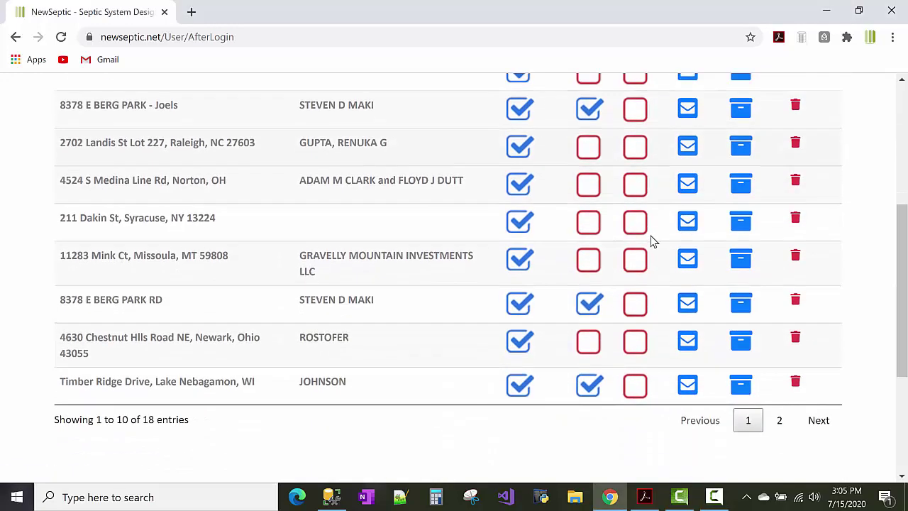
pyautogui.scroll(2, 754, 357)
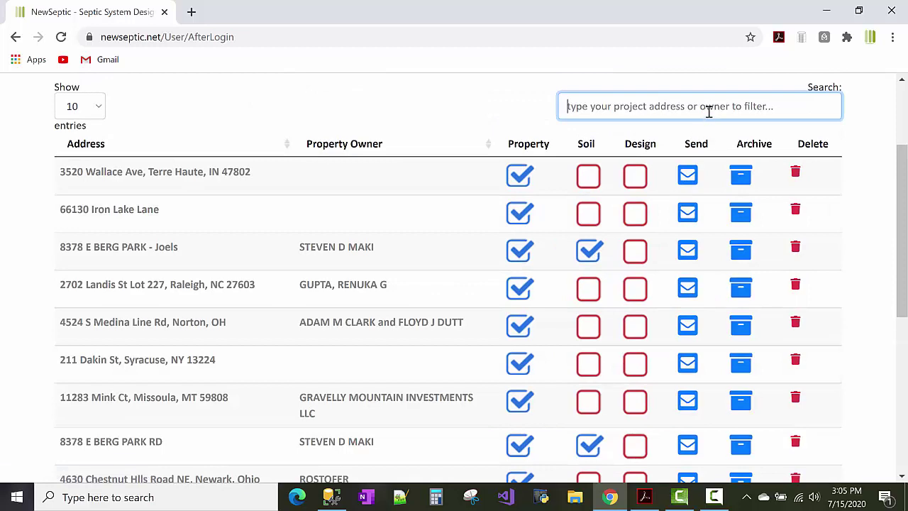
pyautogui.scroll(1, 708, 112)
pyautogui.write('prin')
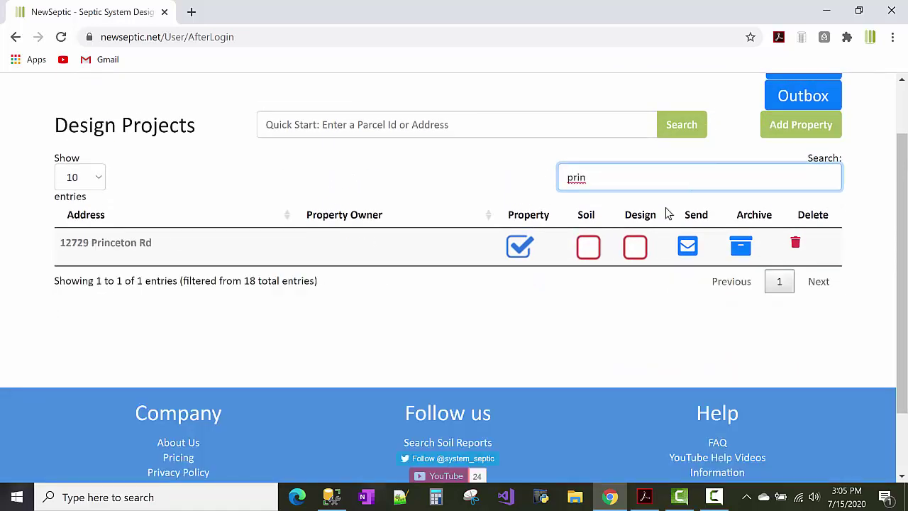
# Open the Princeton Rd property's septic design page from its Design checkbox
pyautogui.click(637, 247)
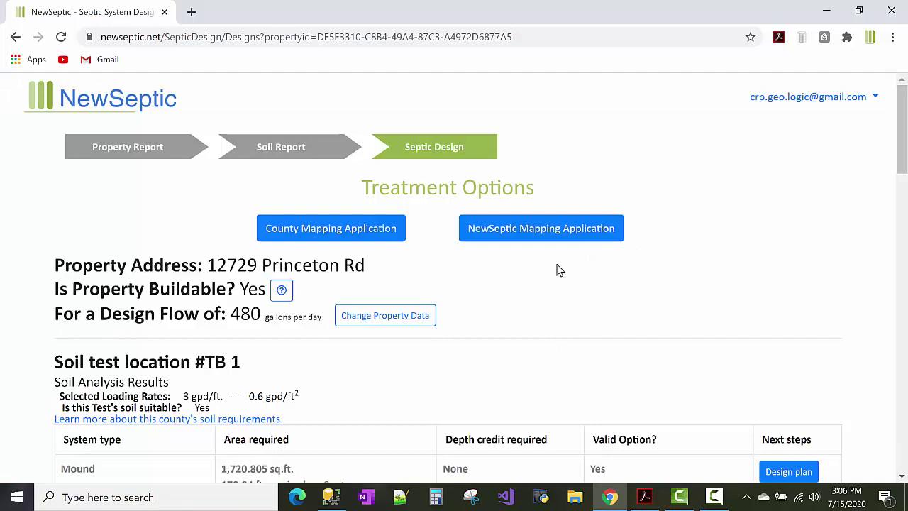
pyautogui.scroll(-1, 558, 265)
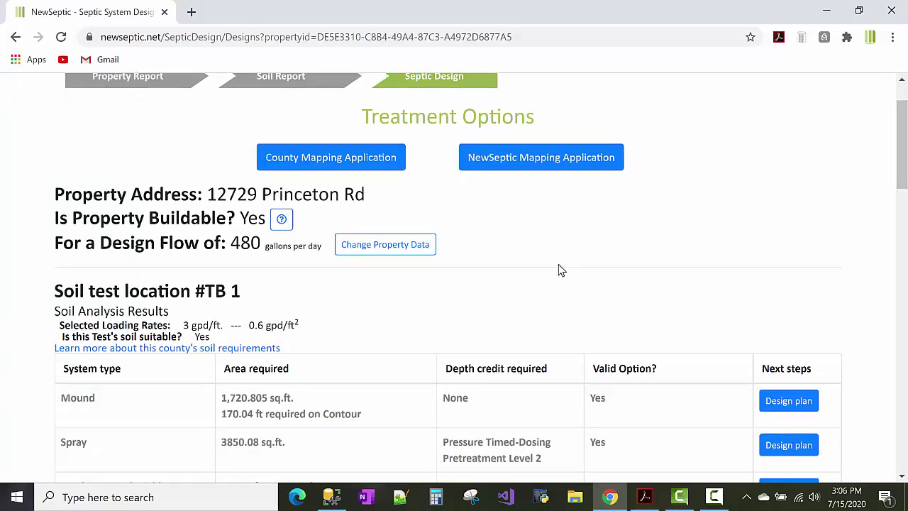
pyautogui.scroll(1, 558, 264)
pyautogui.scroll(-9, 558, 270)
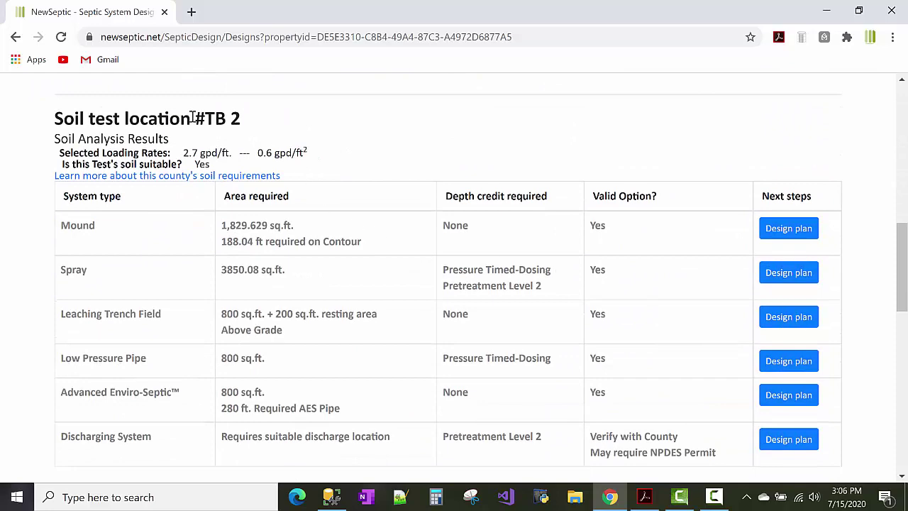
# Review the soil test location tables for TB 1–3, highlighting the #TB 2 heading
pyautogui.moveTo(192, 118); pyautogui.dragTo(257, 123)
pyautogui.scroll(-3, 279, 263)
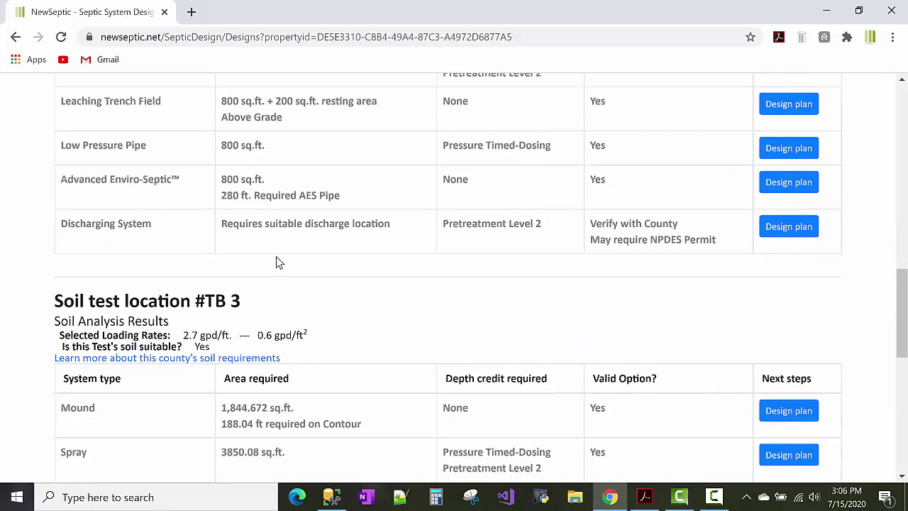
pyautogui.moveTo(229, 301); pyautogui.dragTo(257, 304)
pyautogui.click(348, 317)
pyautogui.scroll(8, 350, 320)
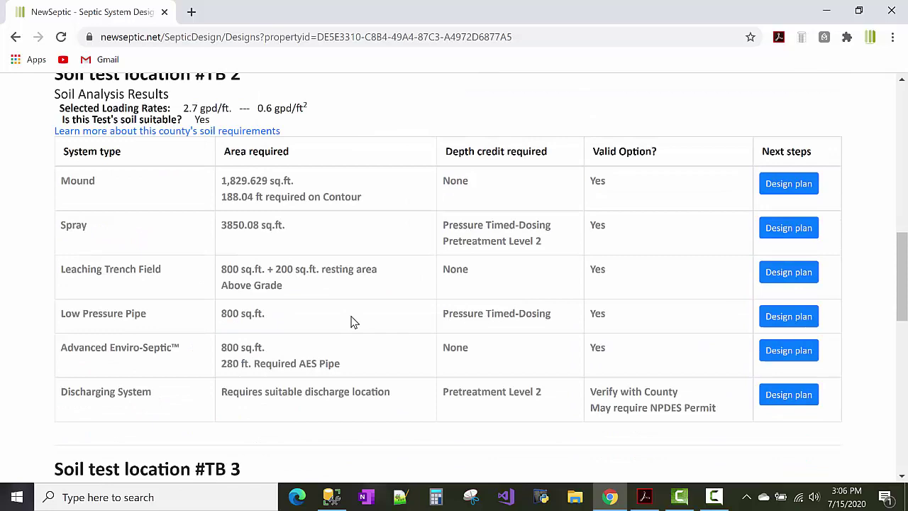
pyautogui.scroll(5, 355, 321)
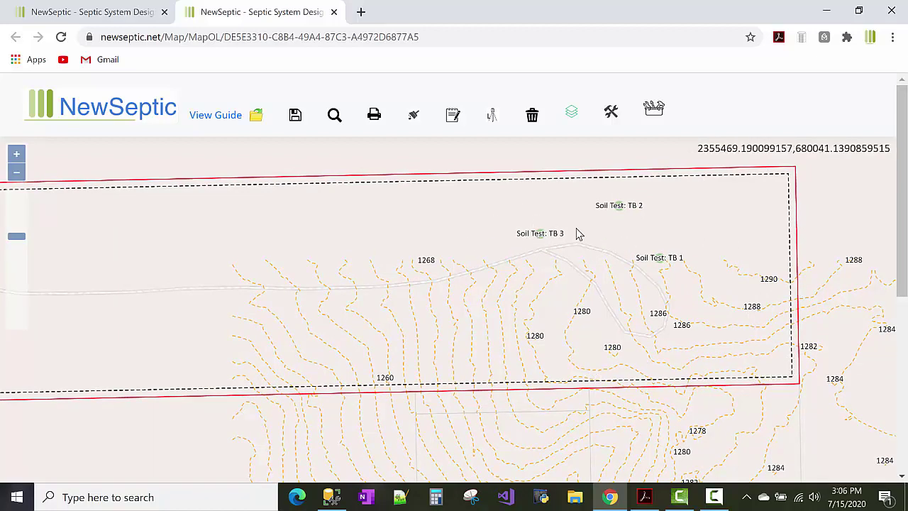
# Pan the Princeton Rd site map slightly left to recentre the parcel
pyautogui.moveTo(736, 311); pyautogui.dragTo(691, 322)
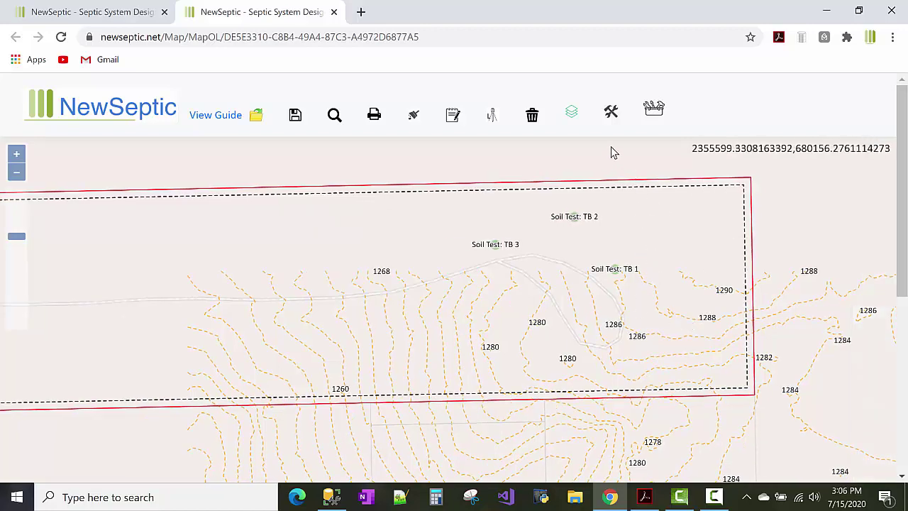
pyautogui.click(573, 114)
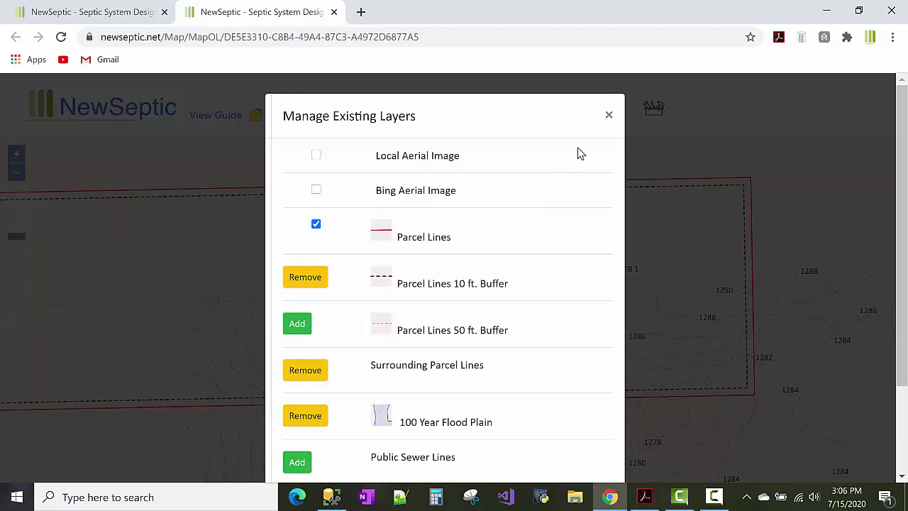
pyautogui.click(608, 116)
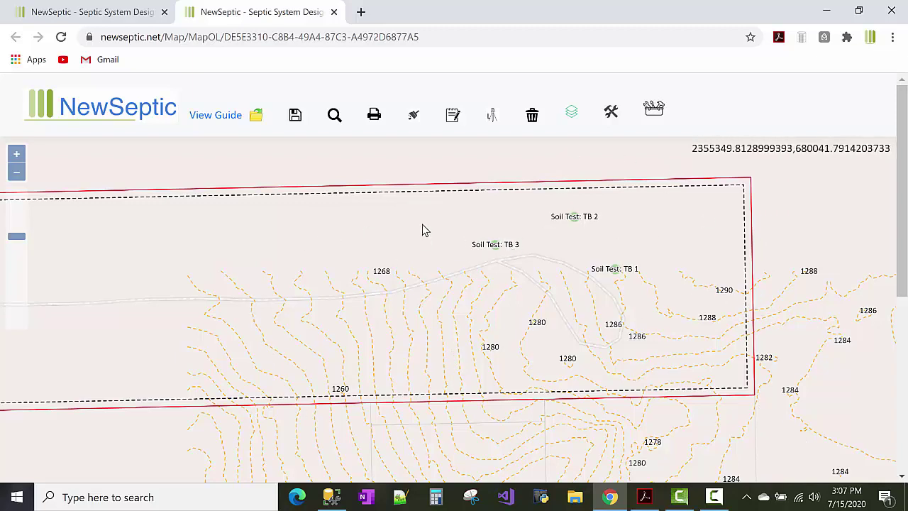
# Place a contour grid on the map, extending 1256–1262 contours across the western parcel
pyautogui.click(610, 112)
pyautogui.scroll(-2, 539, 192)
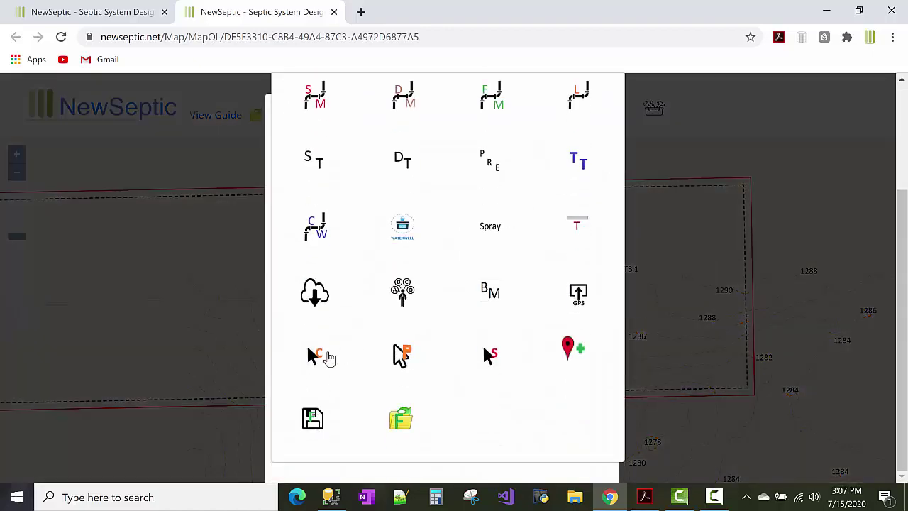
pyautogui.click(312, 356)
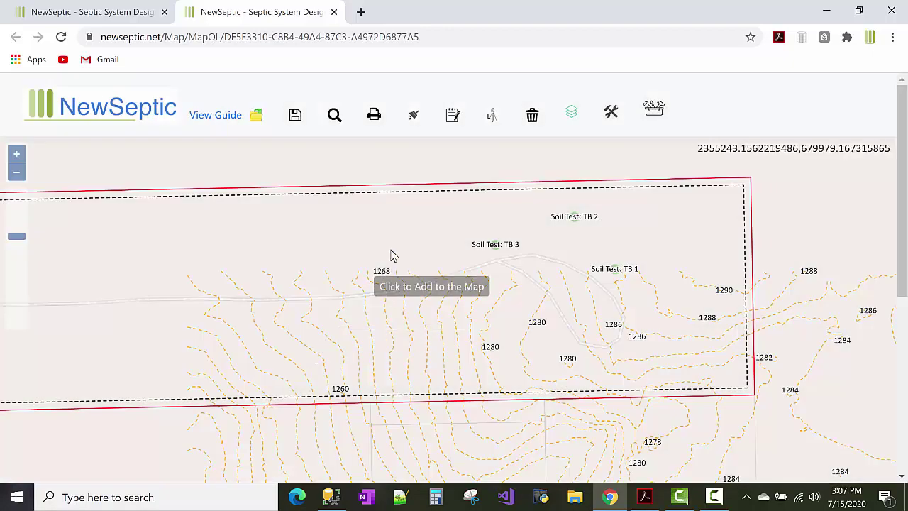
pyautogui.click(482, 211)
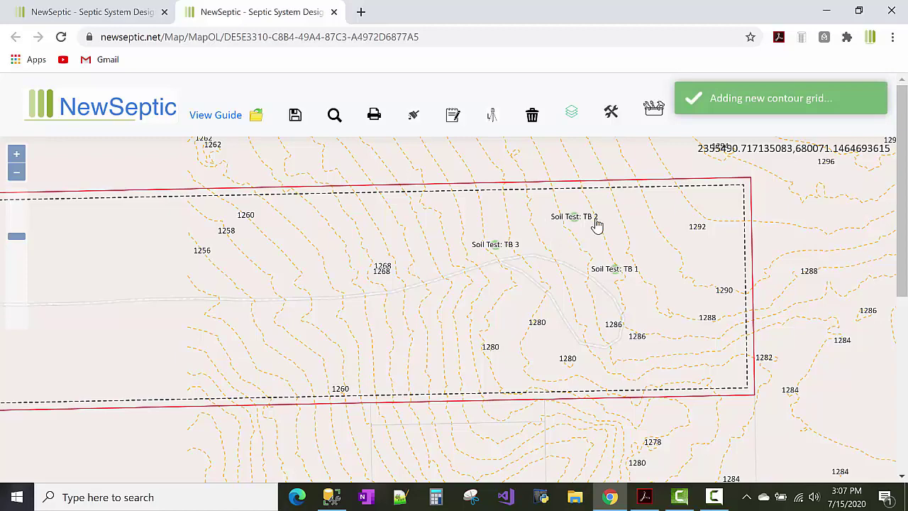
pyautogui.moveTo(688, 228); pyautogui.dragTo(634, 238)
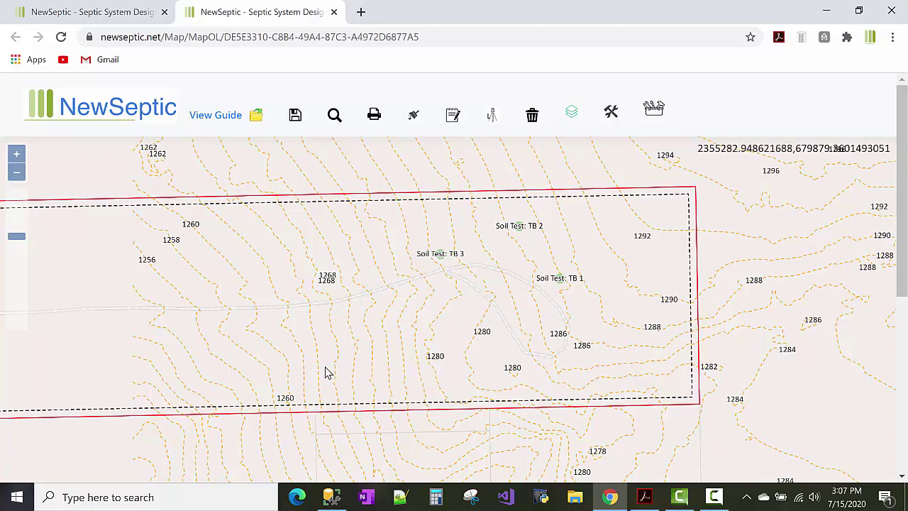
# Turn on the Local Aerial Image layer and pan to show the northern parcel boundary
pyautogui.click(572, 115)
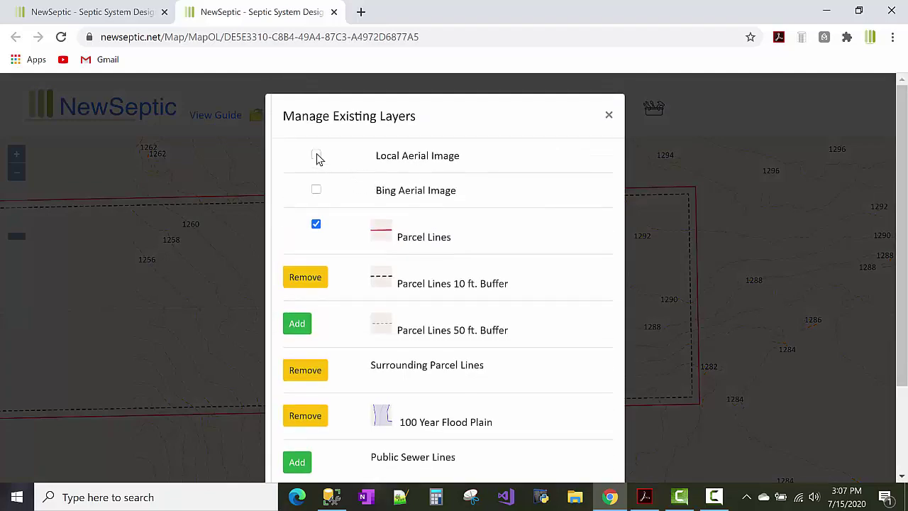
pyautogui.click(316, 155)
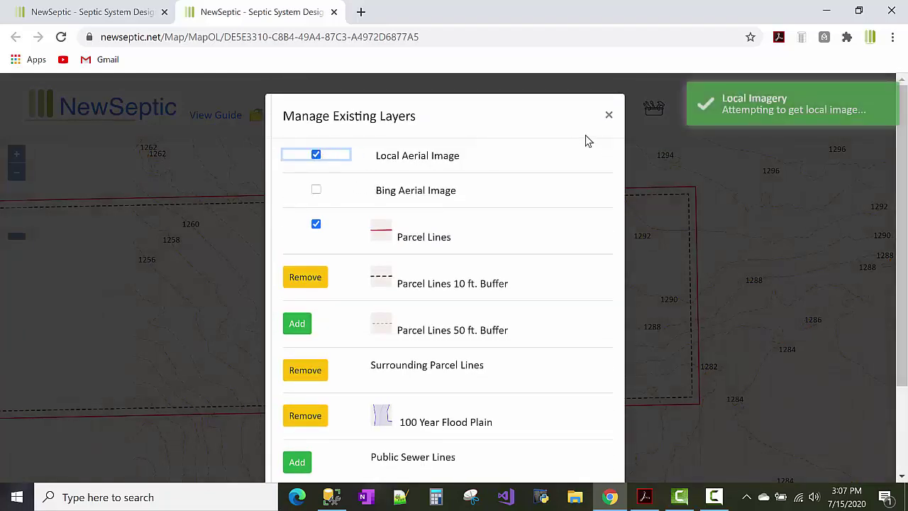
pyautogui.click(609, 117)
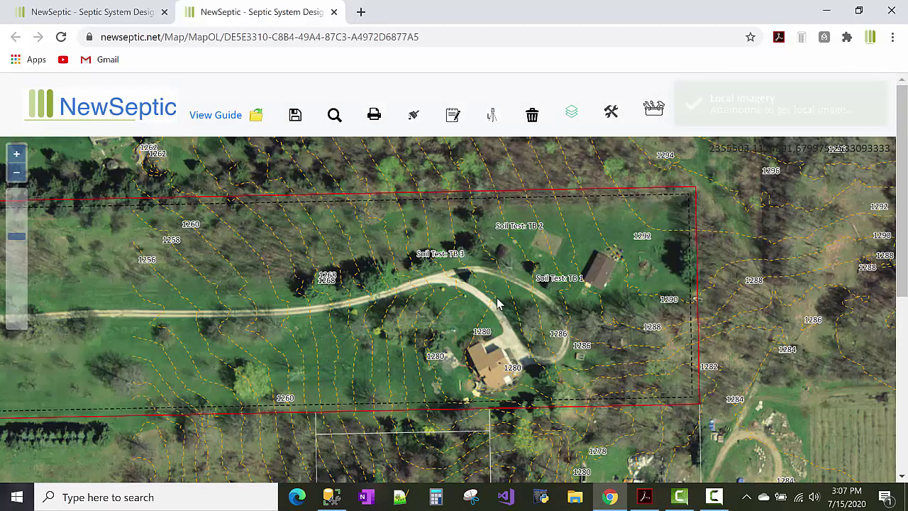
pyautogui.scroll(1, 494, 318)
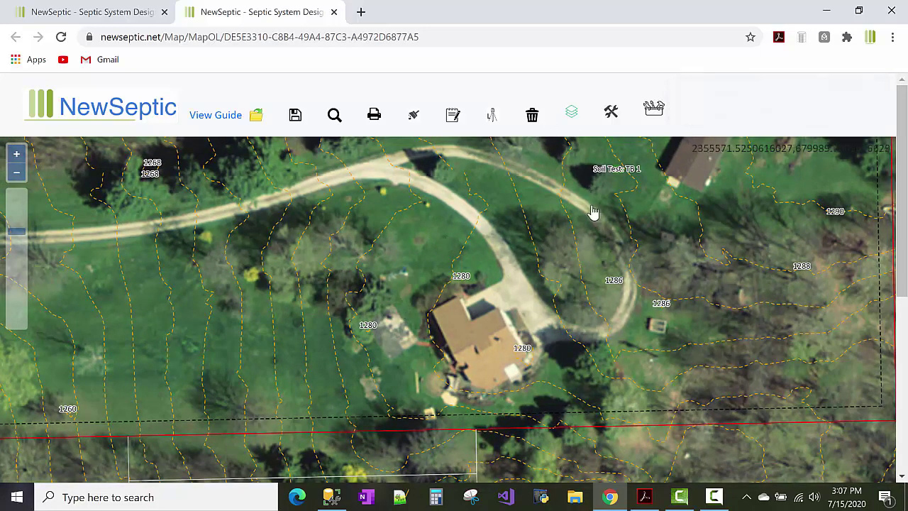
pyautogui.moveTo(593, 213); pyautogui.dragTo(596, 295)
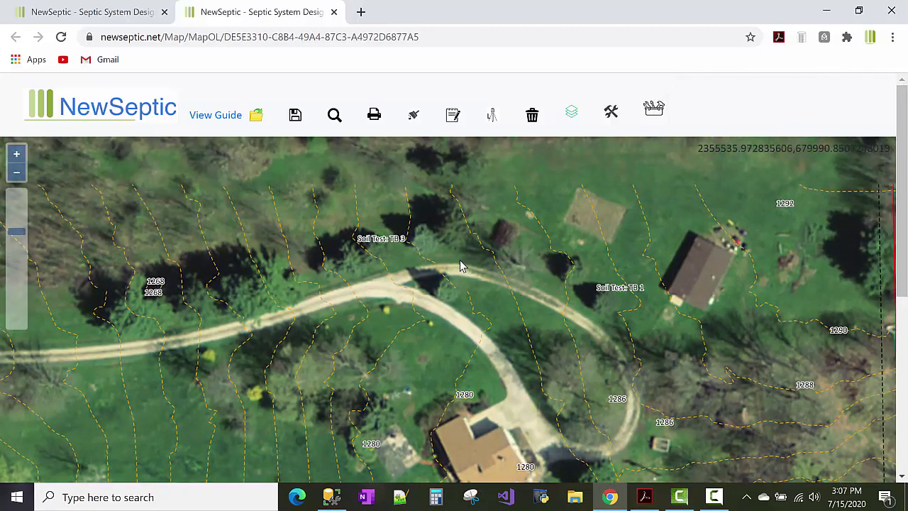
pyautogui.moveTo(447, 316); pyautogui.dragTo(447, 340)
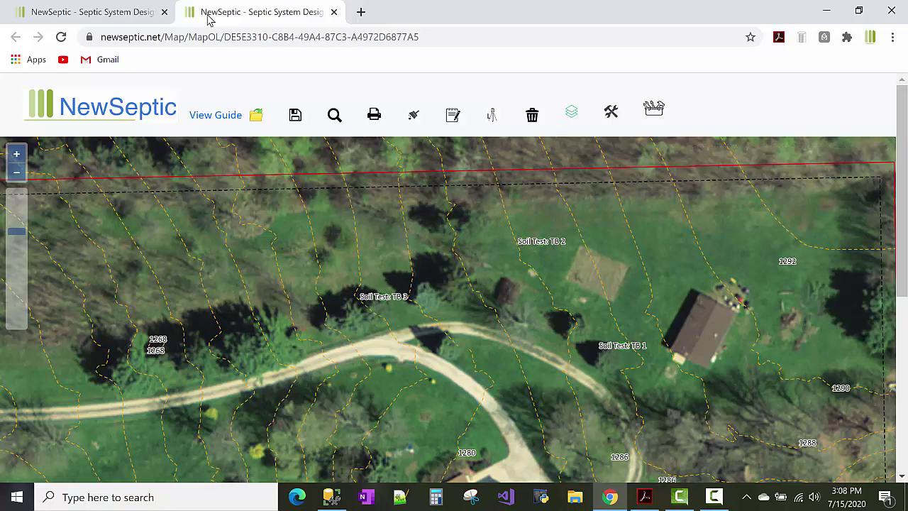
# Return to the septic design page and review the TB 3 loading rates
pyautogui.click(60, 7)
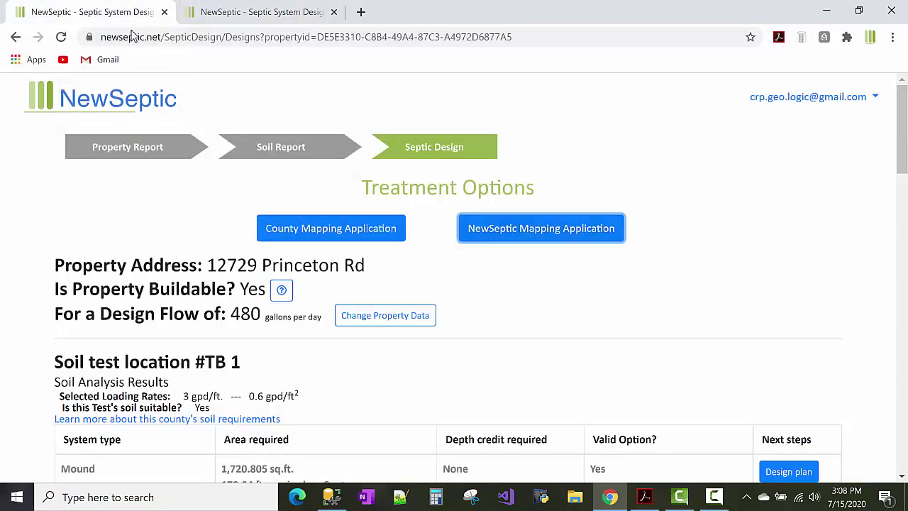
pyautogui.scroll(-7, 500, 255)
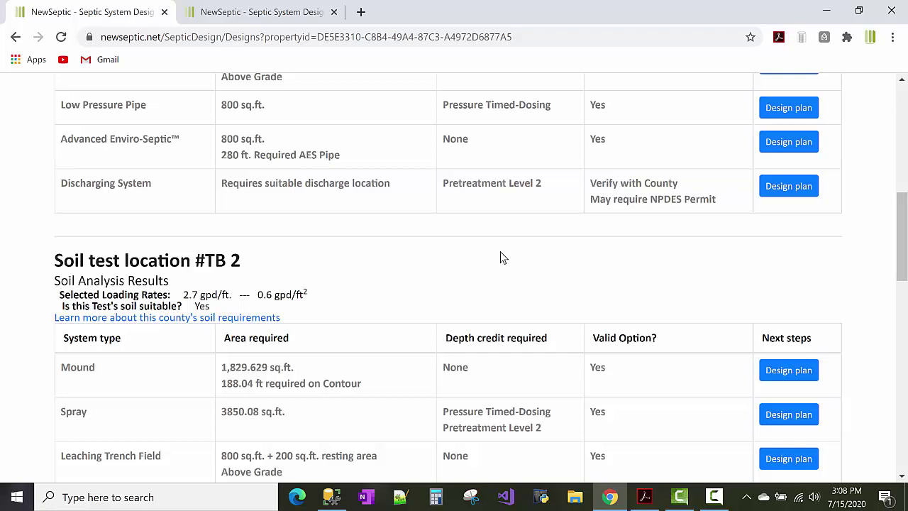
pyautogui.scroll(-2, 500, 257)
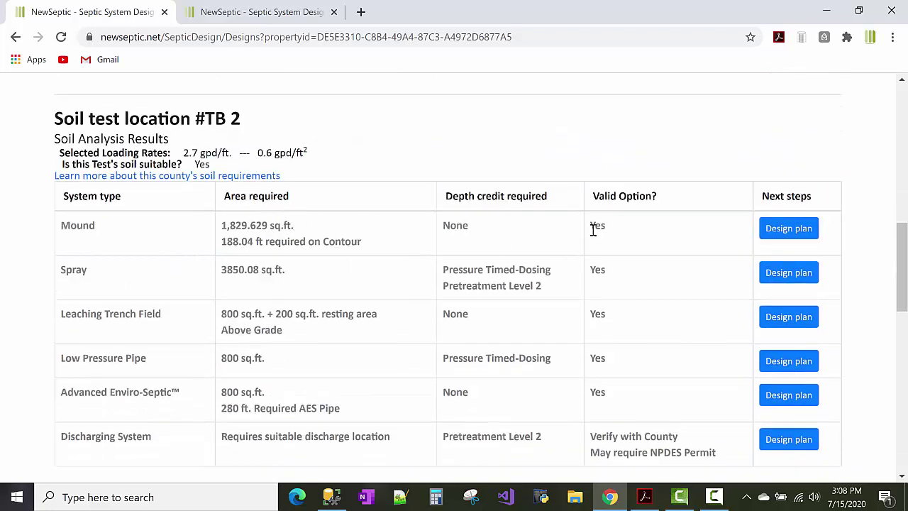
pyautogui.scroll(-1, 593, 229)
pyautogui.scroll(1, 593, 229)
pyautogui.scroll(-4, 786, 234)
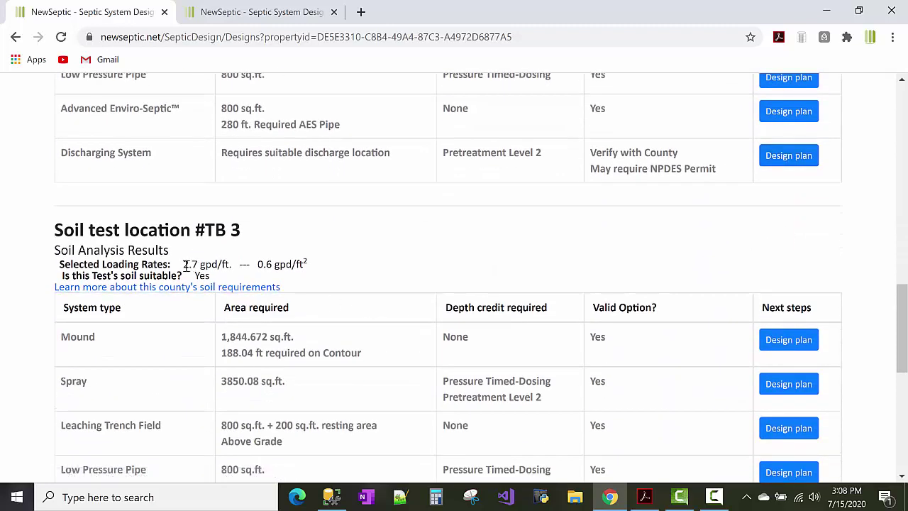
pyautogui.moveTo(186, 264); pyautogui.dragTo(318, 269)
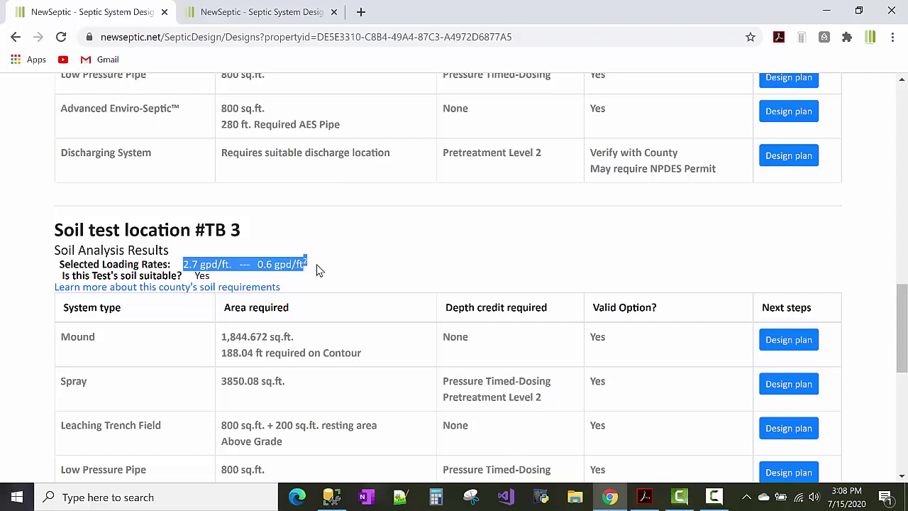
pyautogui.click(321, 268)
# Check TB 2's 1,829.629 required mound area and loading rates, then open its Mound design plan
pyautogui.scroll(5, 314, 251)
pyautogui.doubleClick(254, 297)
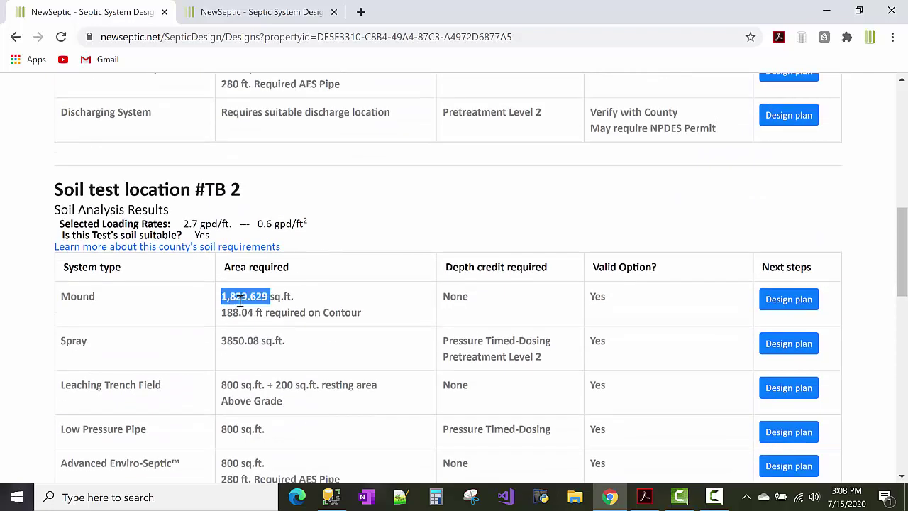
pyautogui.tripleClick(200, 224)
pyautogui.click(410, 280)
pyautogui.click(788, 300)
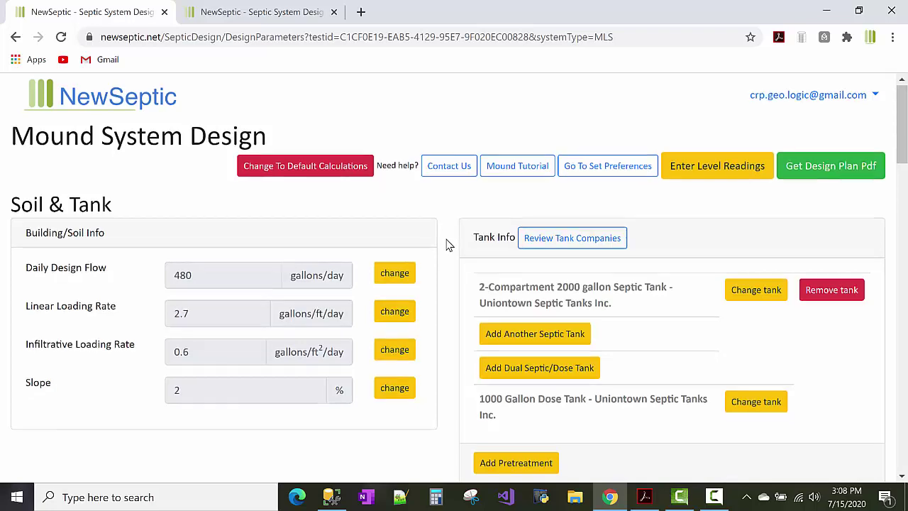
# Find and highlight the mound's 178 ft distribution length
pyautogui.scroll(-2, 446, 245)
pyautogui.scroll(-1, 428, 277)
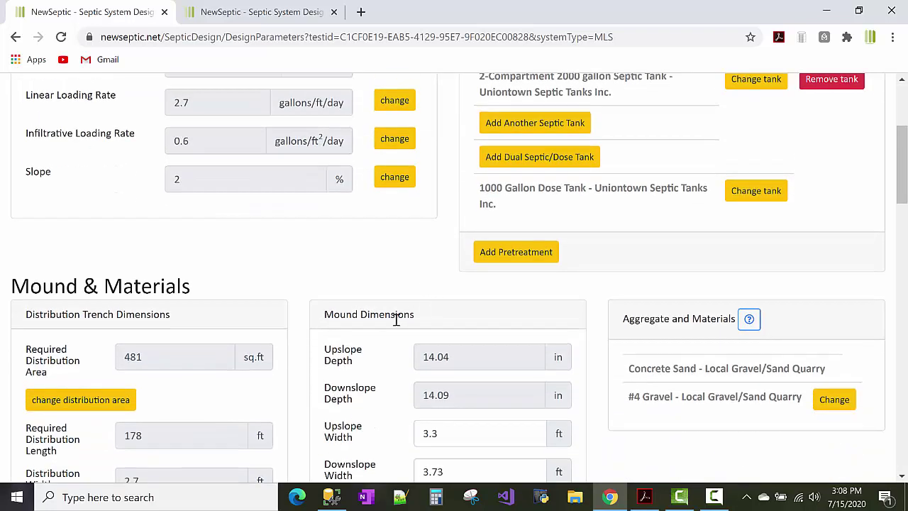
pyautogui.scroll(-2, 388, 319)
pyautogui.scroll(-2, 387, 319)
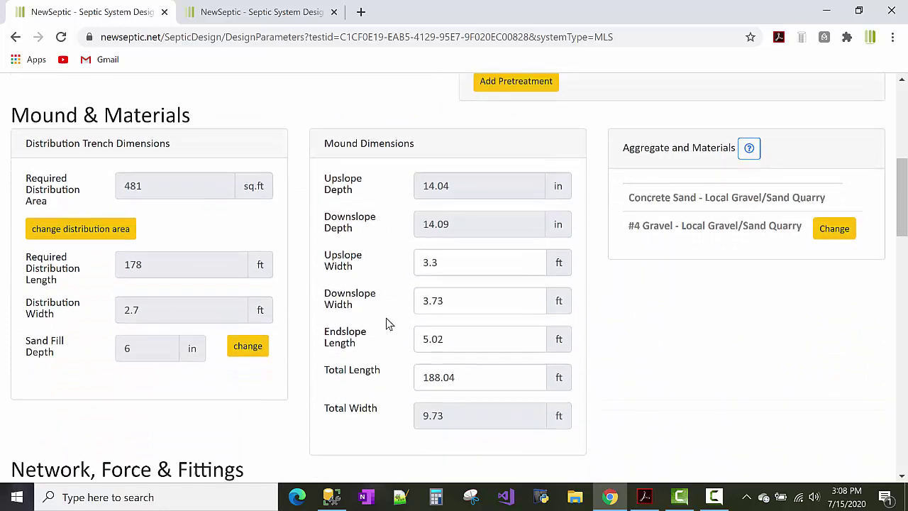
pyautogui.scroll(1, 390, 322)
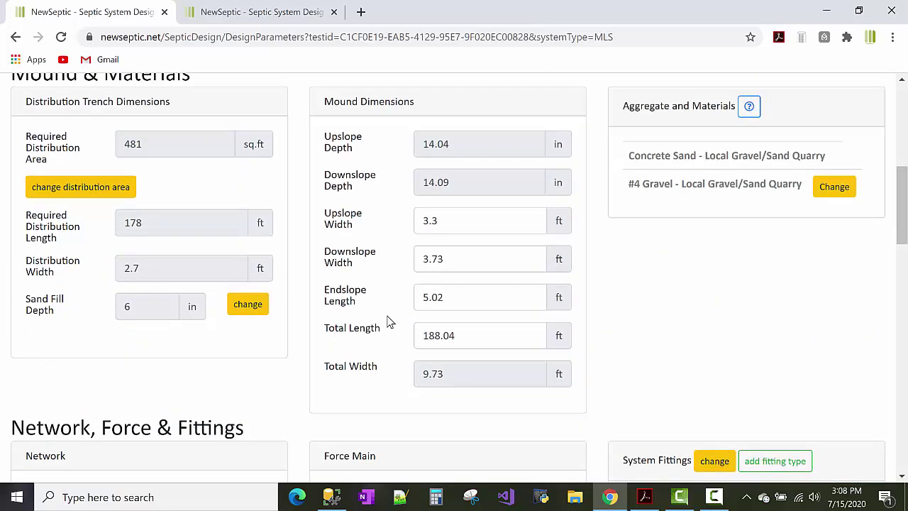
pyautogui.scroll(2, 389, 323)
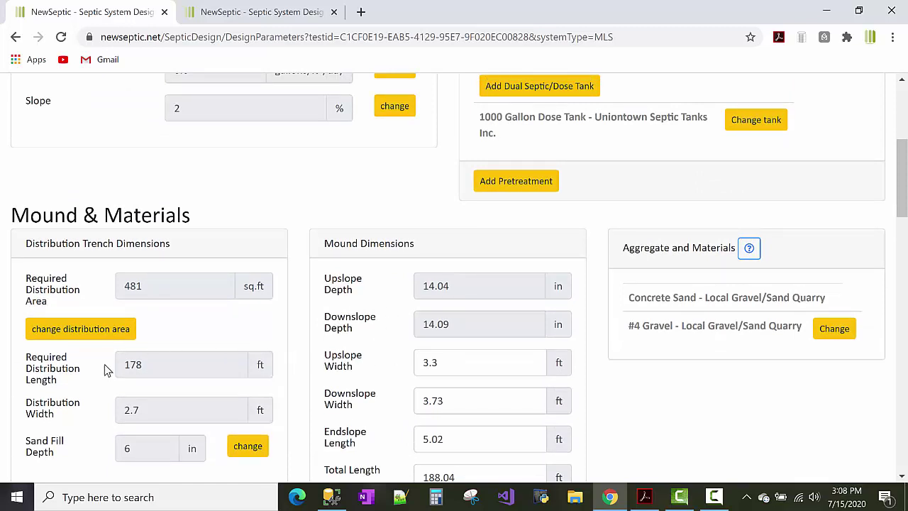
pyautogui.doubleClick(137, 362)
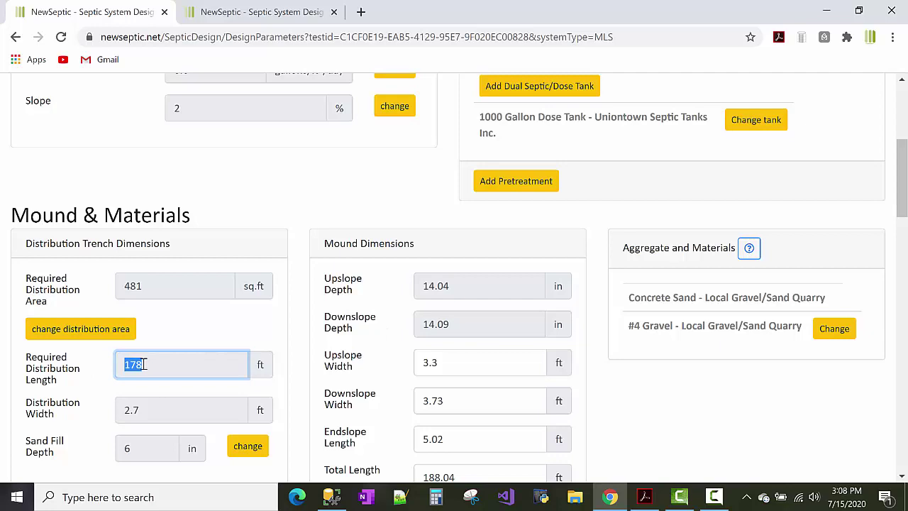
pyautogui.click(145, 364)
pyautogui.moveTo(145, 364); pyautogui.dragTo(121, 364)
# Note the 2 Laterals – Center Feed layout and 89 ft lateral length, then return to the site map
pyautogui.scroll(-5, 184, 354)
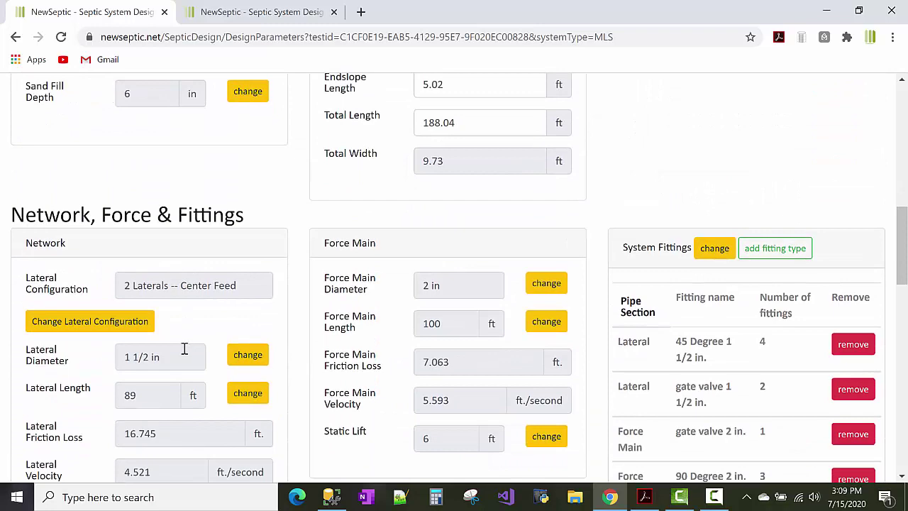
pyautogui.scroll(1, 187, 284)
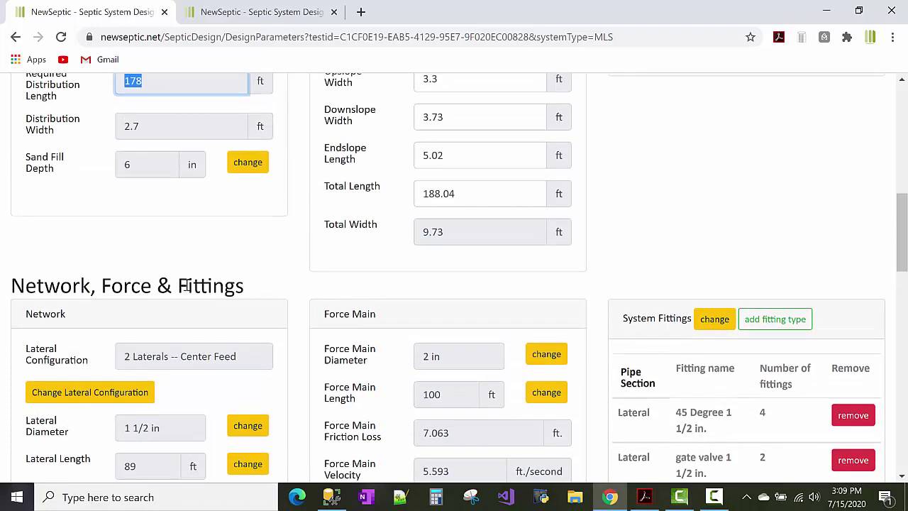
pyautogui.scroll(-2, 186, 294)
pyautogui.moveTo(130, 214); pyautogui.dragTo(242, 222)
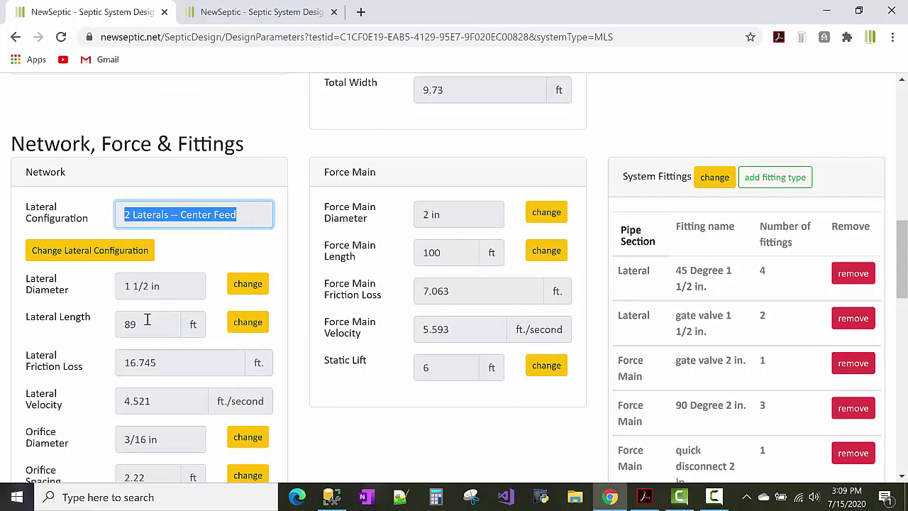
pyautogui.moveTo(140, 324); pyautogui.dragTo(123, 326)
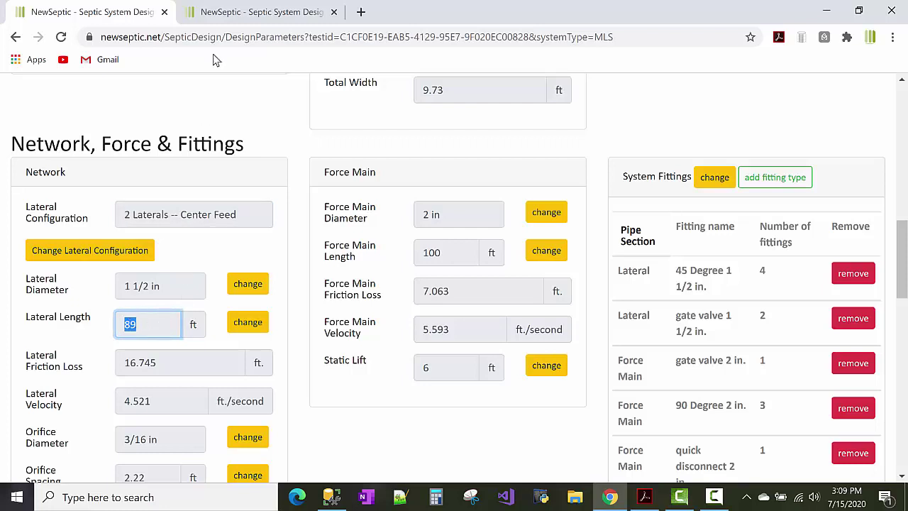
pyautogui.click(261, 13)
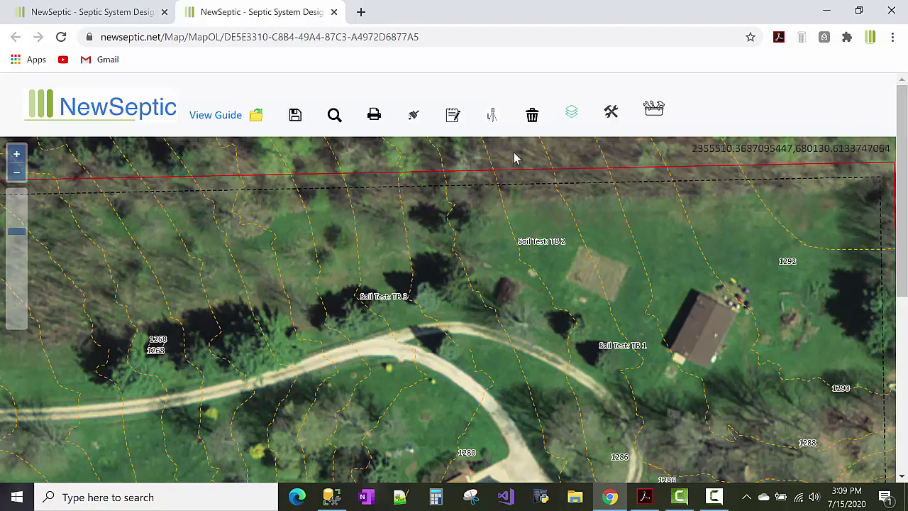
# Measure an 88.9 ft line from near the property line down past Soil Test TB 2
pyautogui.click(612, 114)
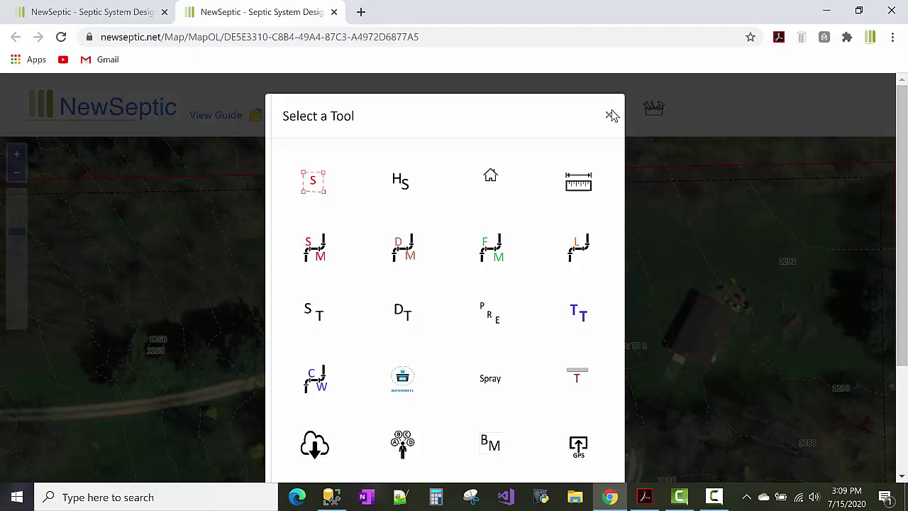
pyautogui.click(579, 185)
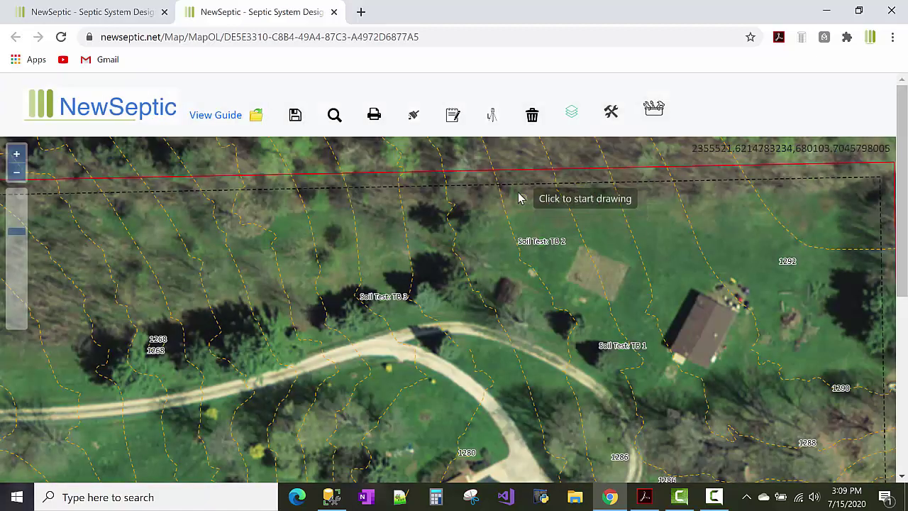
pyautogui.click(515, 191)
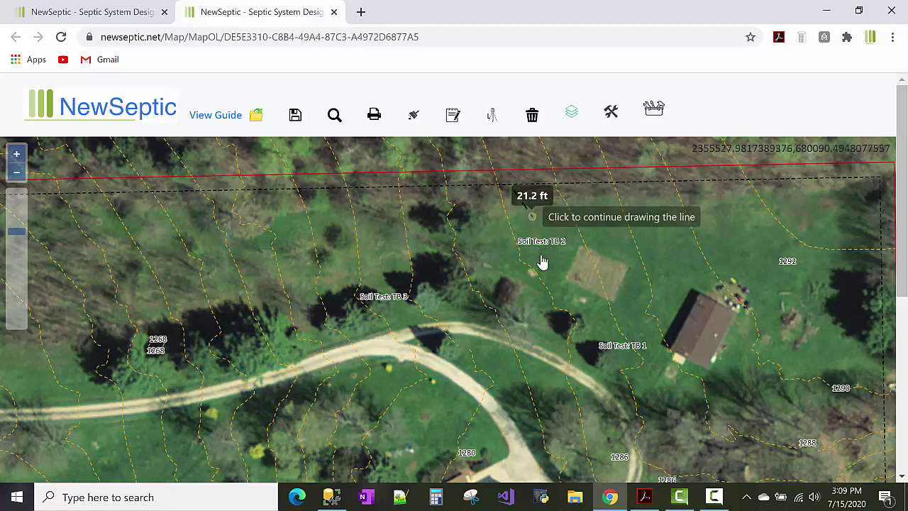
pyautogui.doubleClick(554, 320)
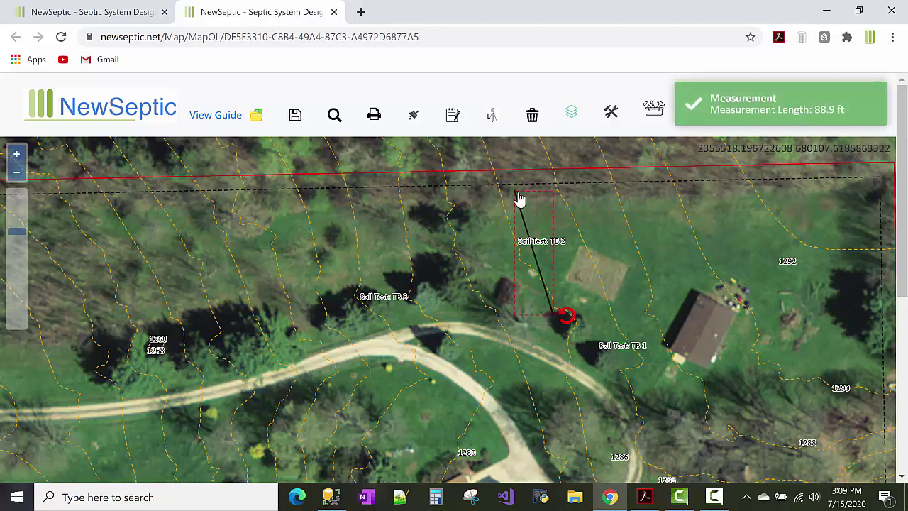
# Rotate the measured line's top end leftward around its bottom point
pyautogui.click(573, 311)
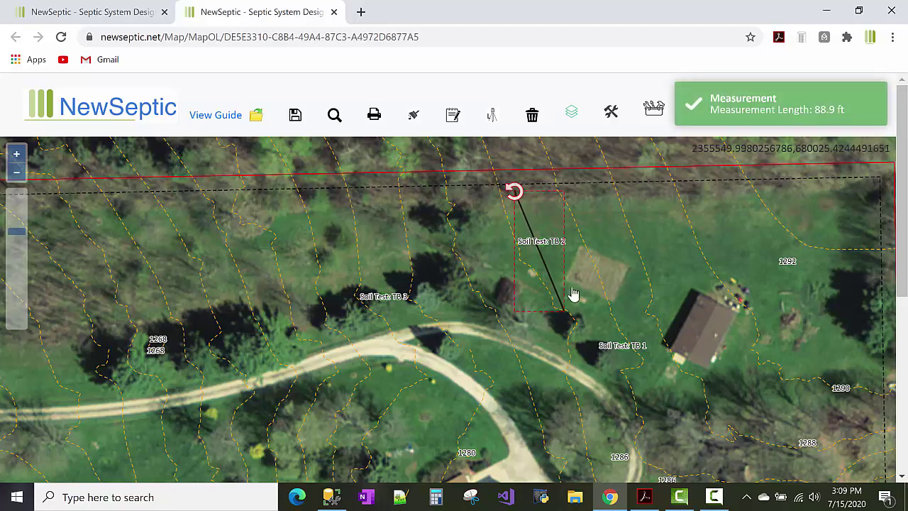
pyautogui.moveTo(516, 193); pyautogui.dragTo(502, 218)
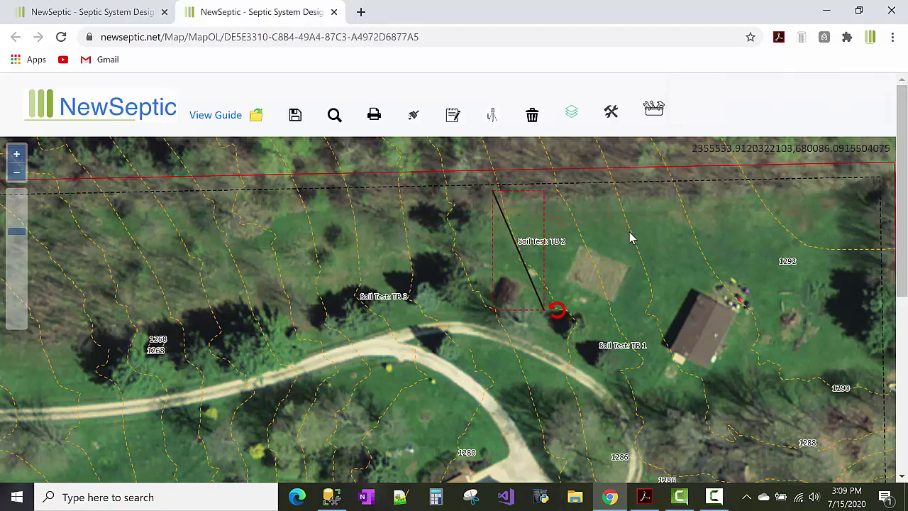
pyautogui.click(578, 240)
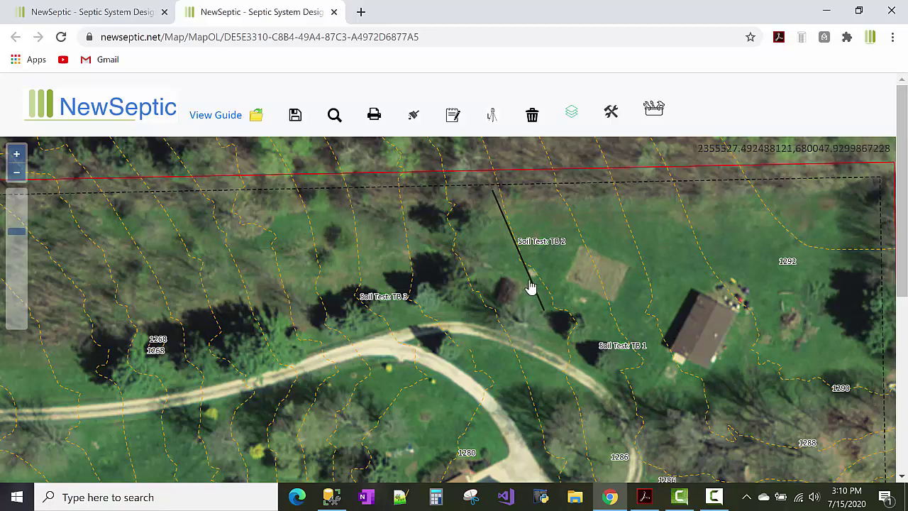
pyautogui.click(612, 116)
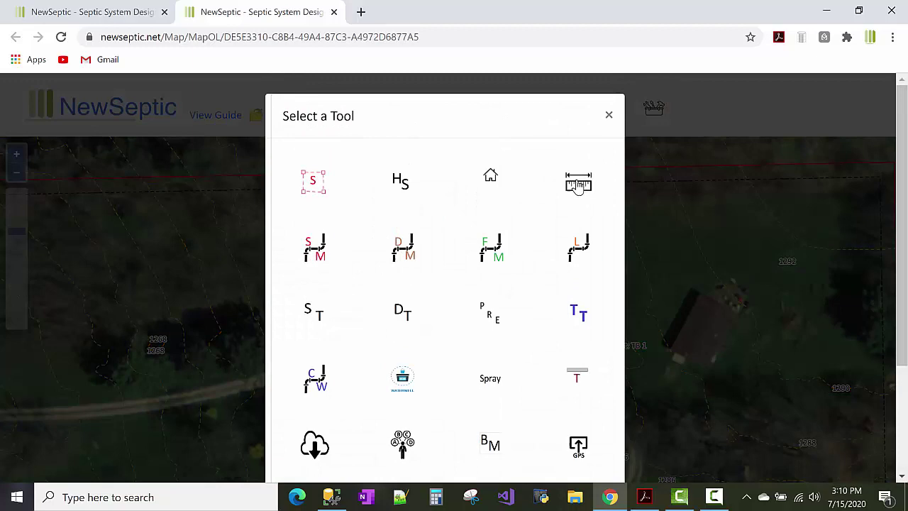
pyautogui.click(578, 184)
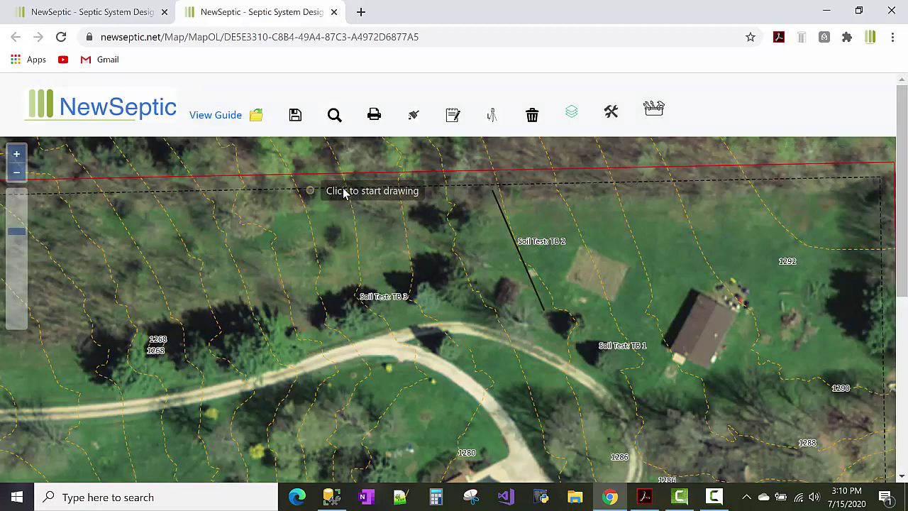
pyautogui.click(349, 190)
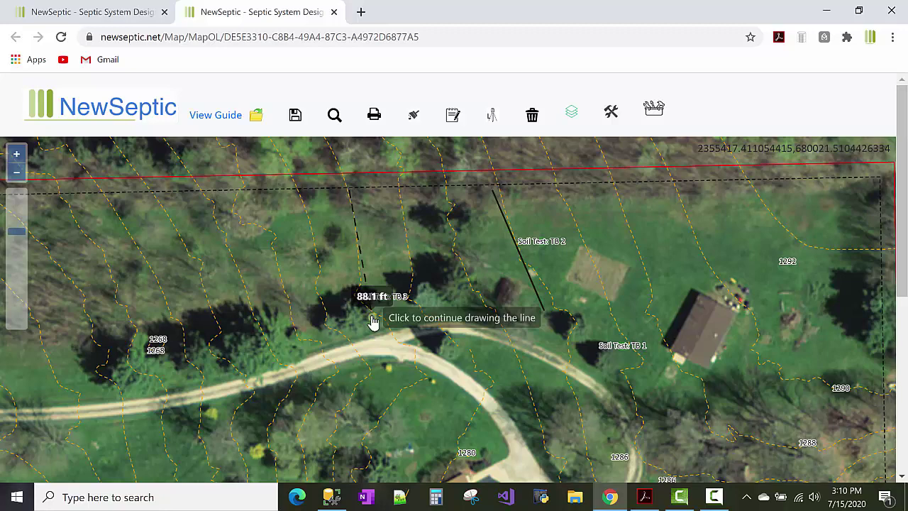
pyautogui.doubleClick(373, 322)
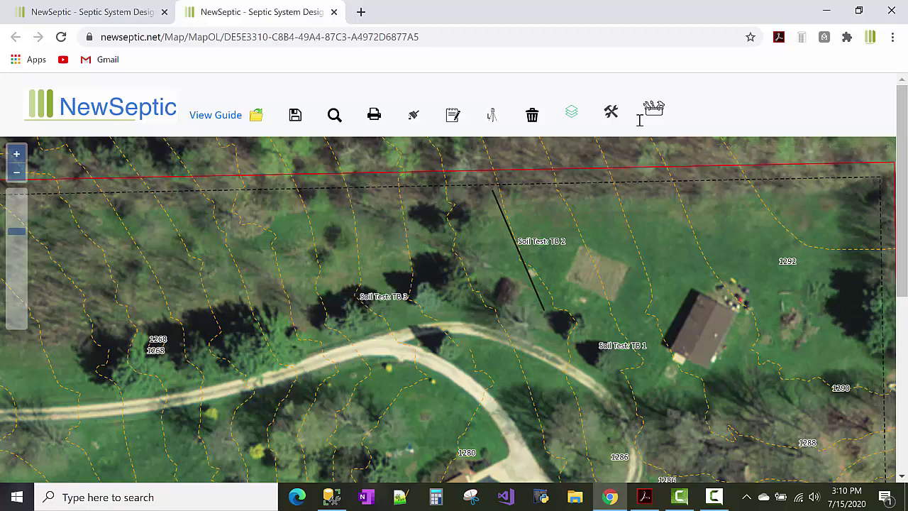
# Draw a roughly 90 ft line downslope just west of Soil Test TB 3
pyautogui.click(613, 114)
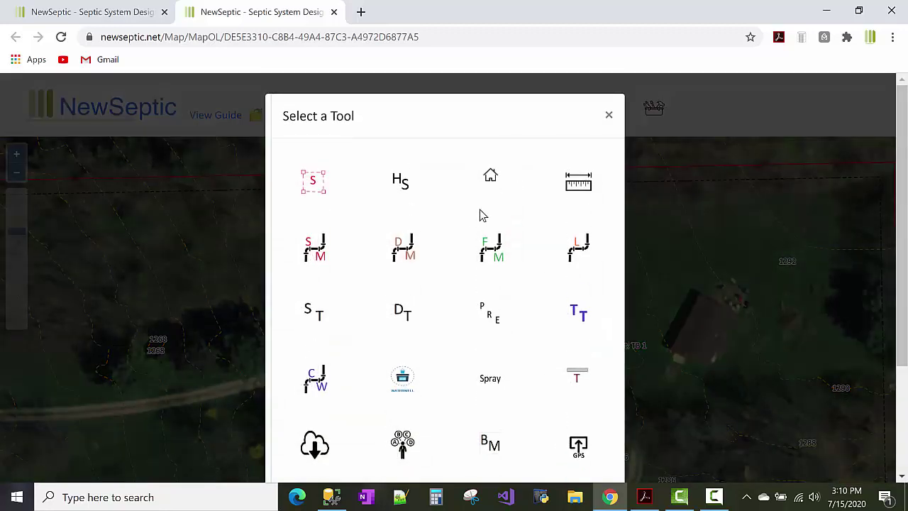
pyautogui.scroll(-1, 480, 215)
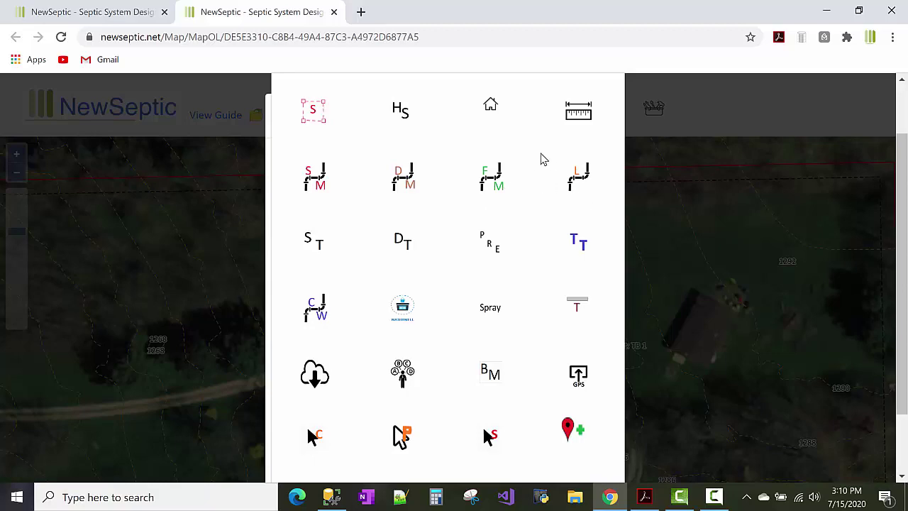
pyautogui.scroll(1, 557, 166)
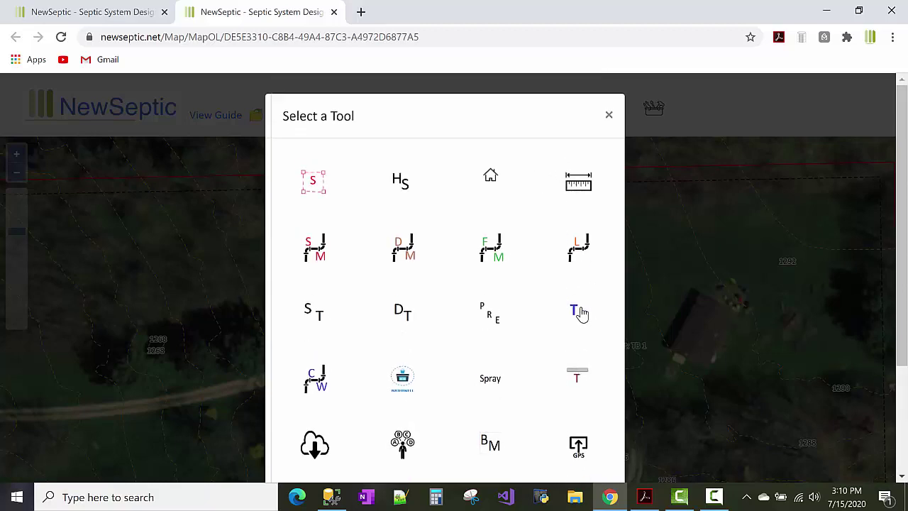
pyautogui.click(577, 377)
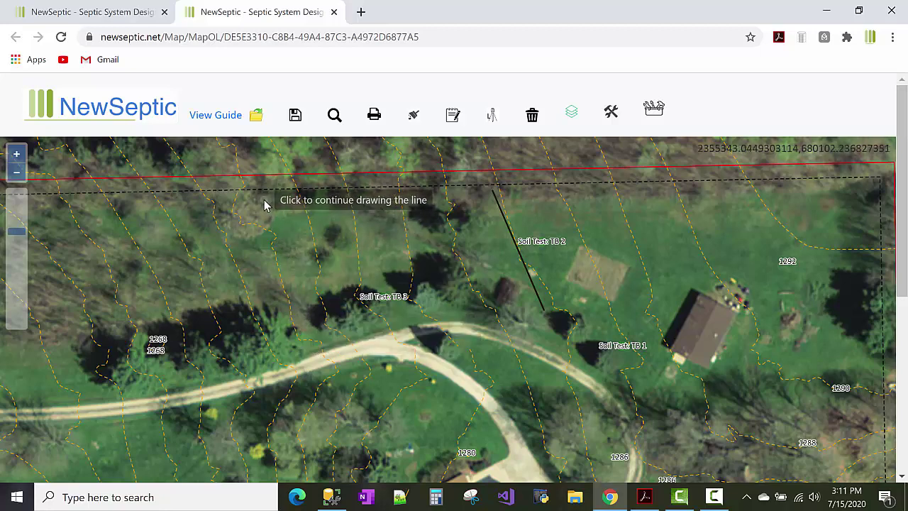
pyautogui.click(264, 204)
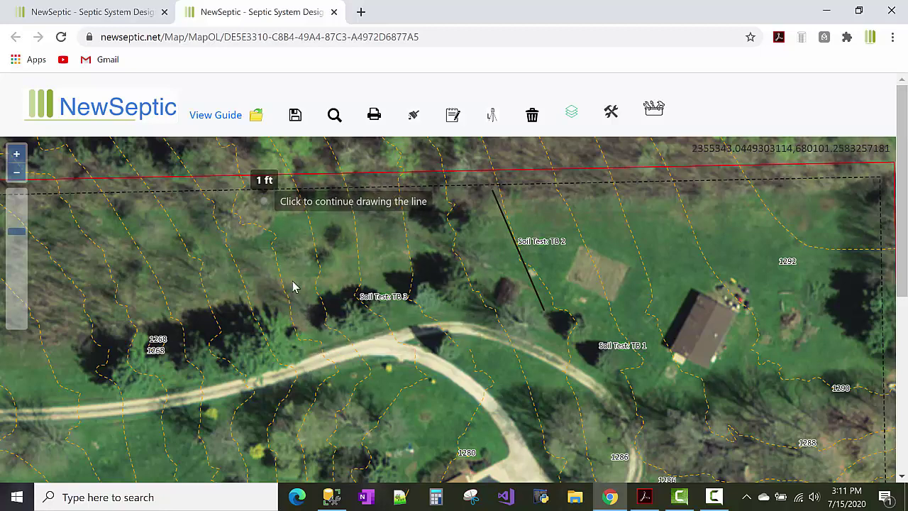
pyautogui.doubleClick(299, 330)
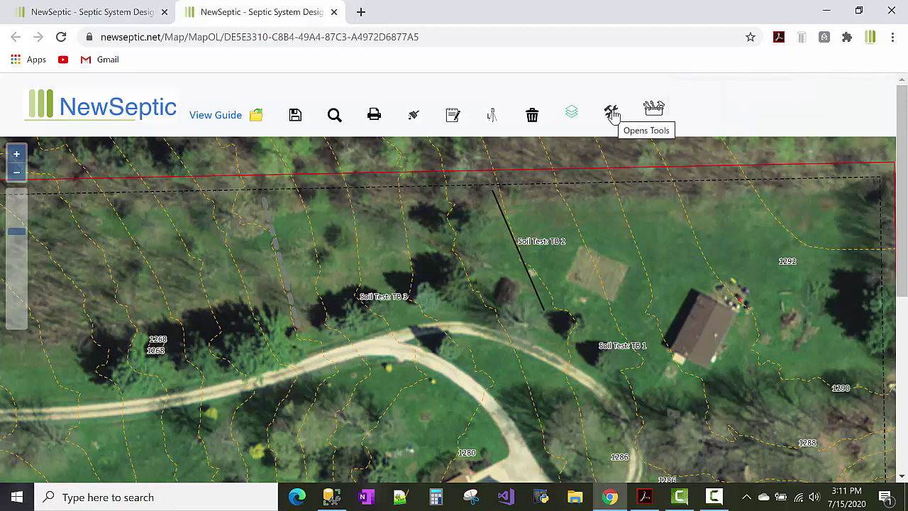
# Replace the measured line beside TB 2 with a trench from the upper boundary to above the driveway
pyautogui.click(506, 232)
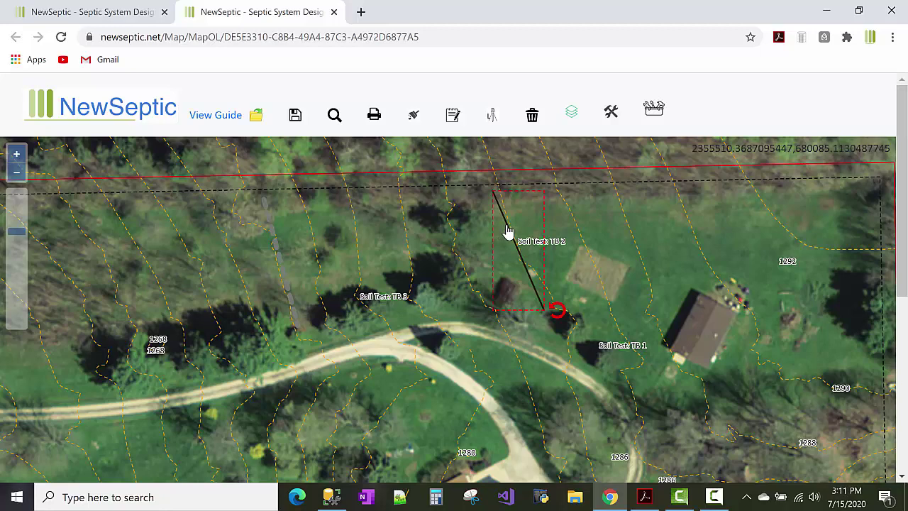
pyautogui.press('Delete')
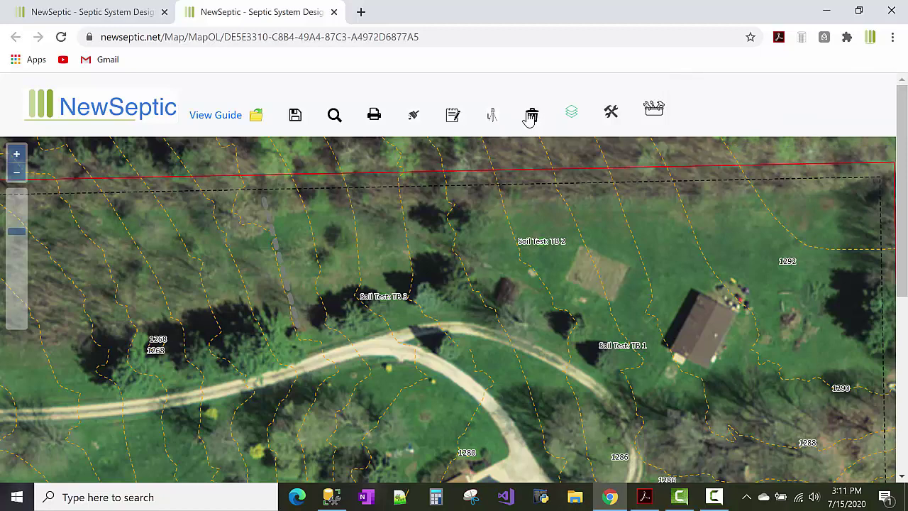
pyautogui.click(611, 114)
pyautogui.scroll(-2, 582, 241)
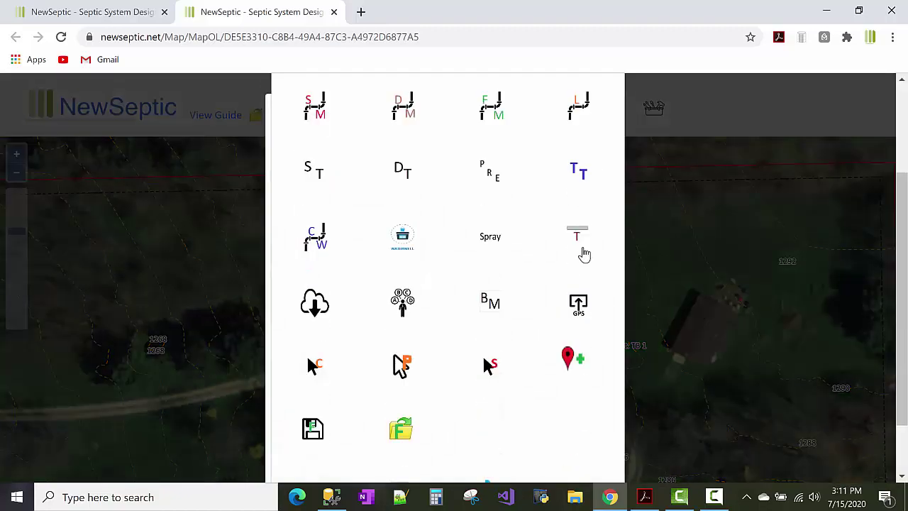
pyautogui.click(578, 233)
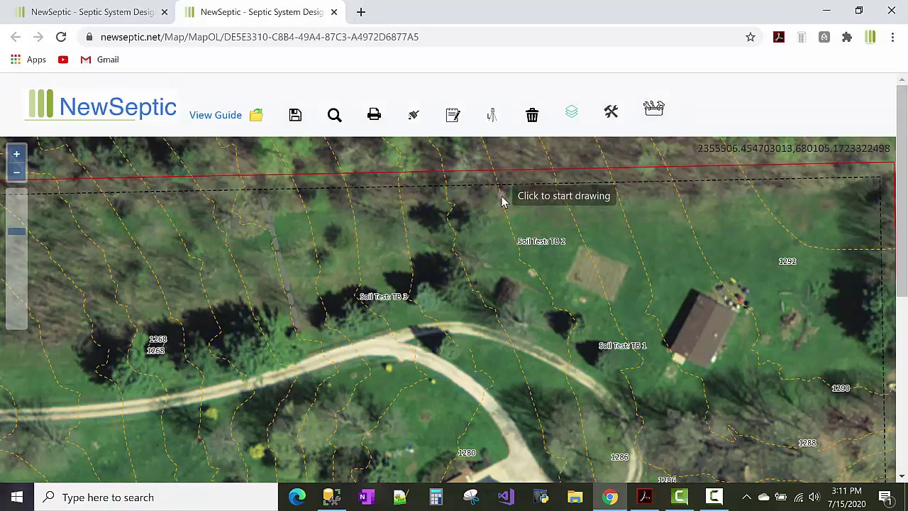
pyautogui.click(502, 220)
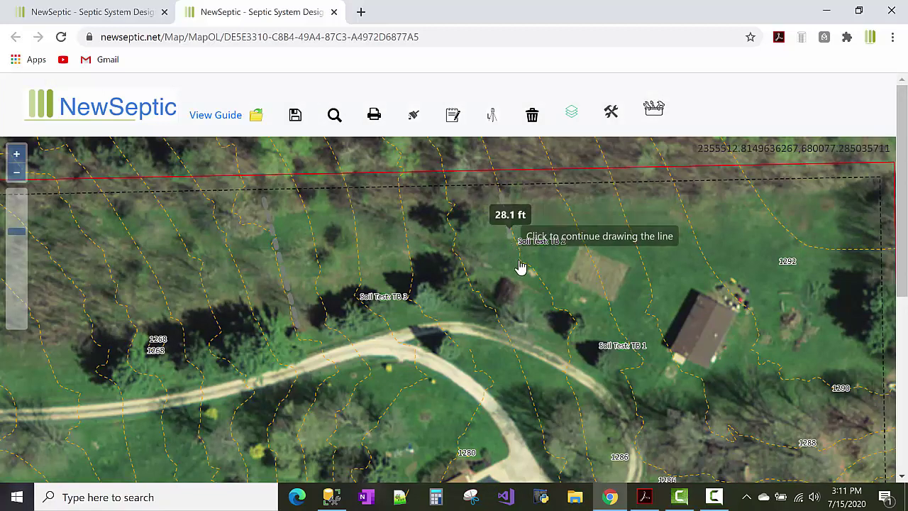
pyautogui.doubleClick(545, 324)
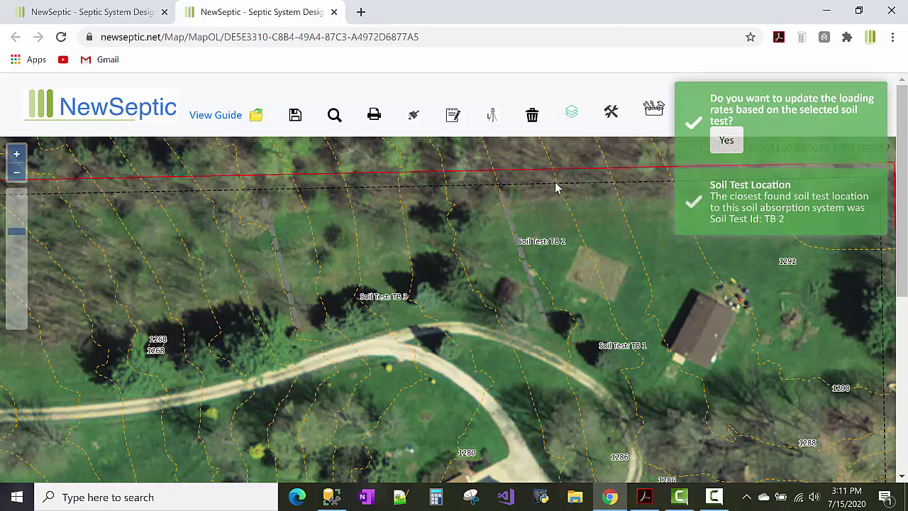
# Bring up the Select a Tool grid and scroll to its last row (M, LTF, LPP, Re)
pyautogui.click(610, 117)
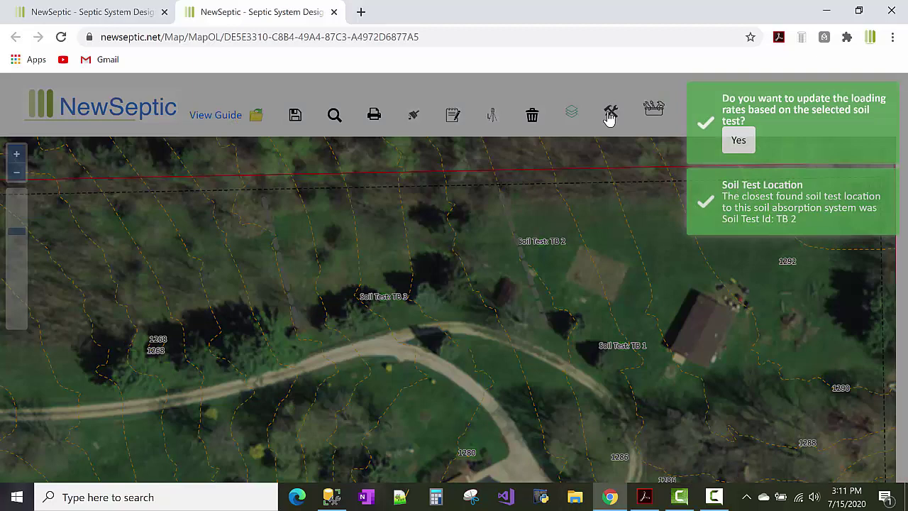
pyautogui.scroll(-2, 607, 158)
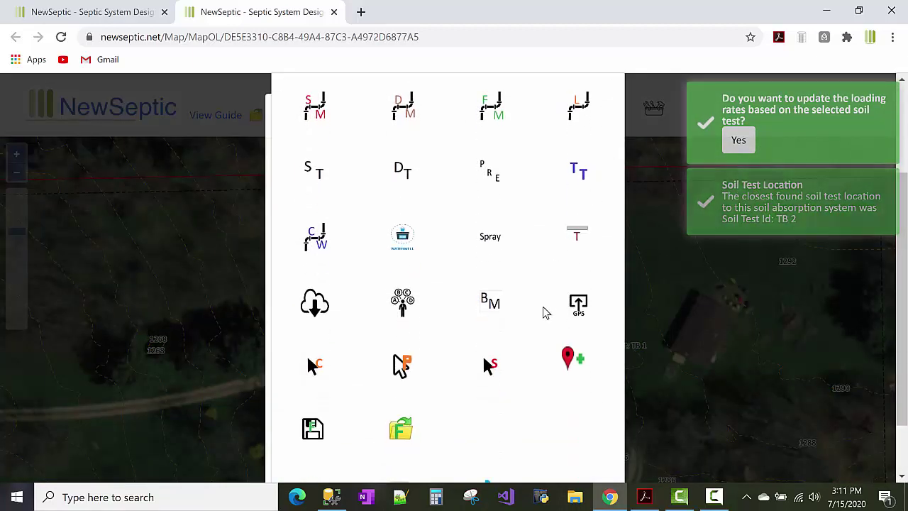
pyautogui.scroll(-1, 571, 266)
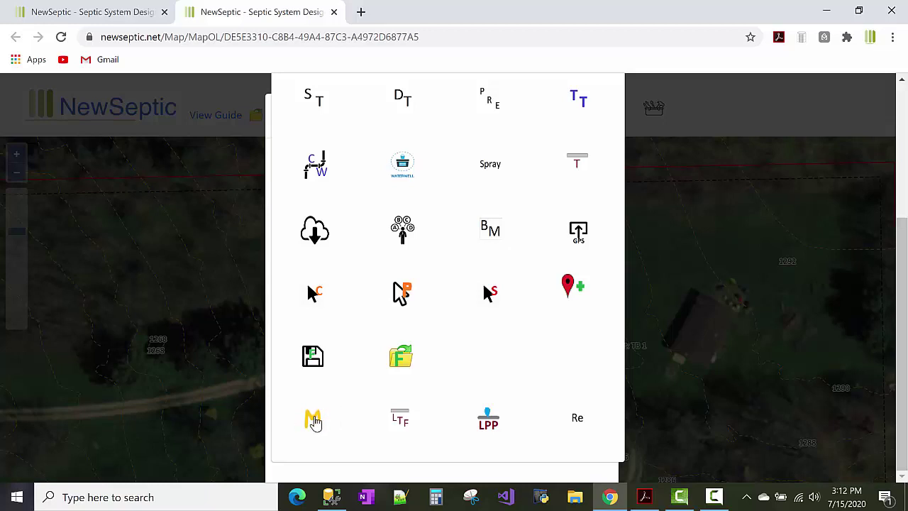
# Open the mound details and review the Soil Analysis values, including the Perched limiting condition
pyautogui.click(315, 421)
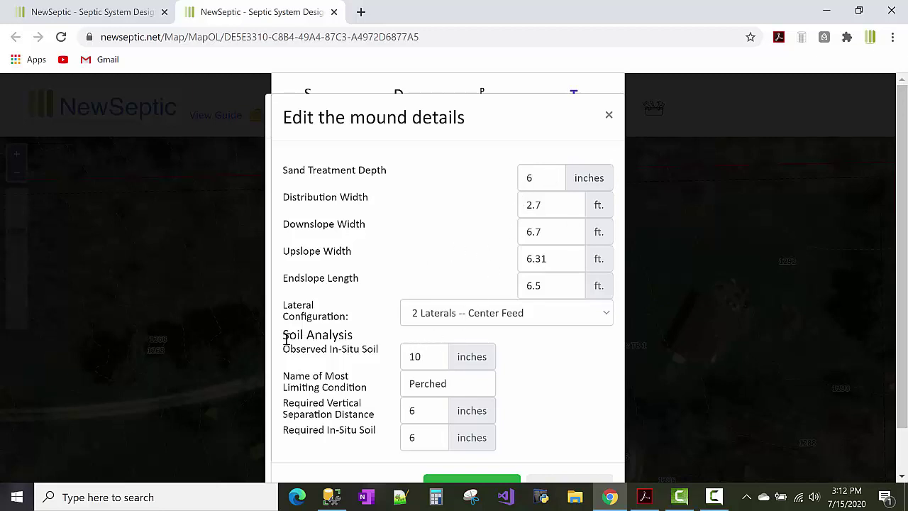
pyautogui.moveTo(324, 337); pyautogui.dragTo(378, 349)
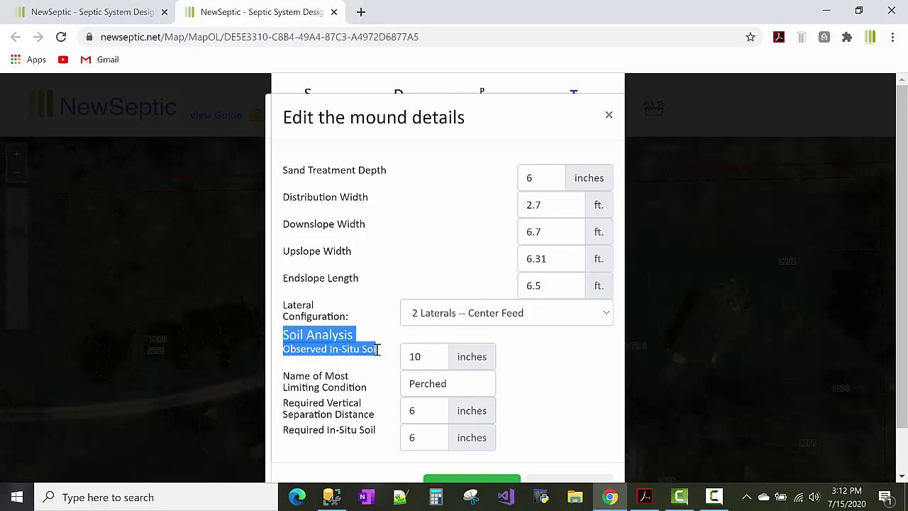
pyautogui.click(378, 349)
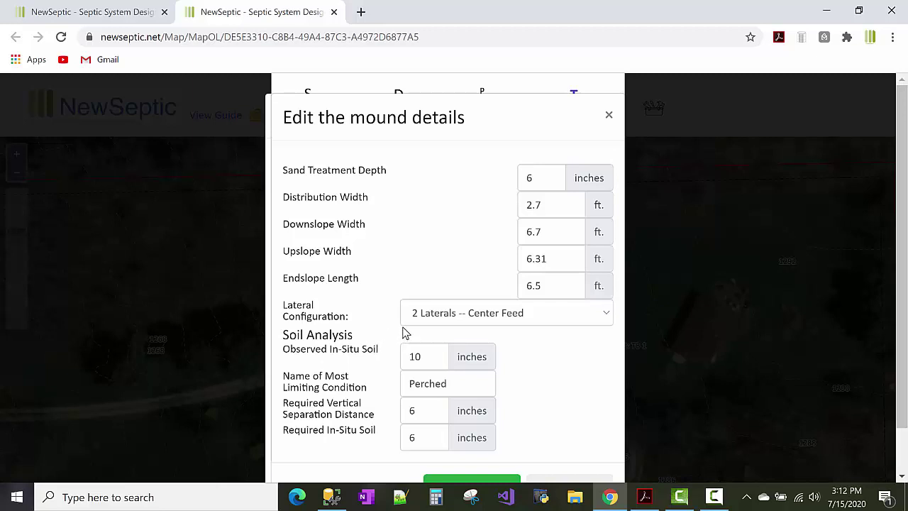
pyautogui.click(426, 355)
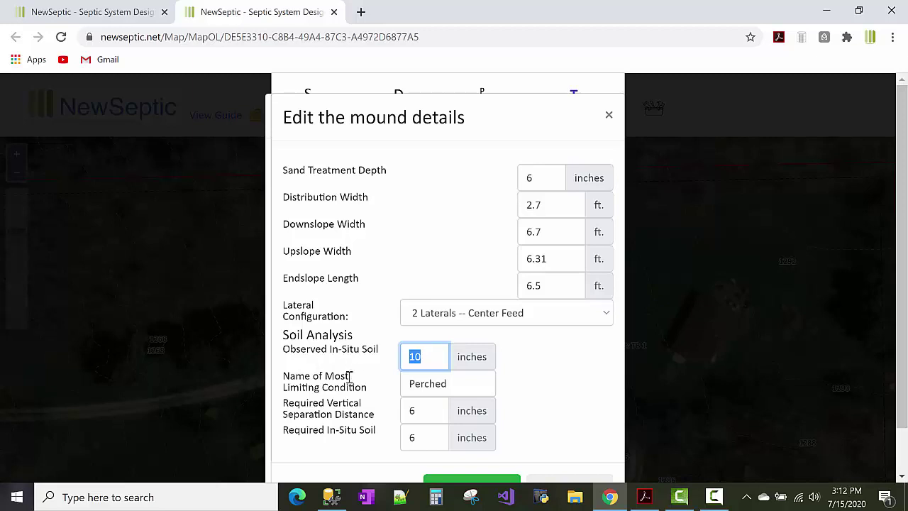
pyautogui.doubleClick(417, 383)
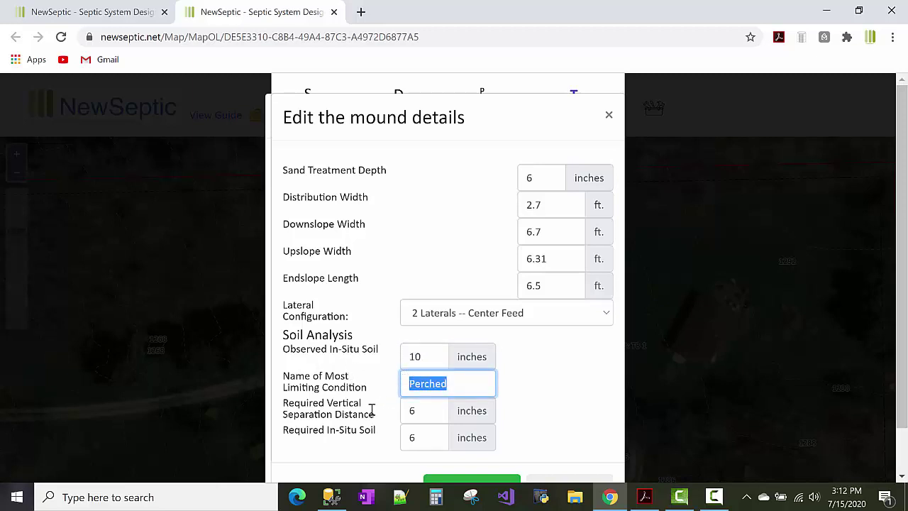
# Check the 6-inch vertical separation and sand treatment depth values, then scroll to Generate Mound
pyautogui.moveTo(378, 418); pyautogui.dragTo(282, 407)
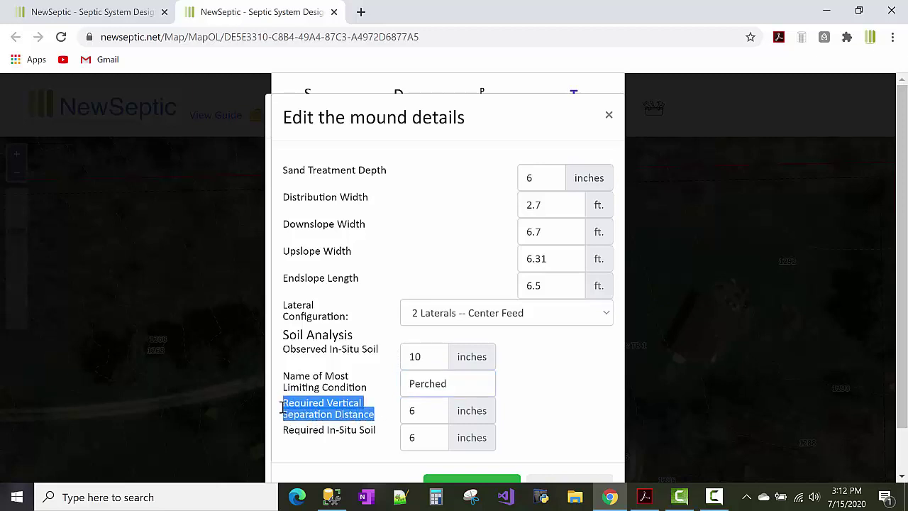
pyautogui.click(320, 410)
pyautogui.doubleClick(413, 410)
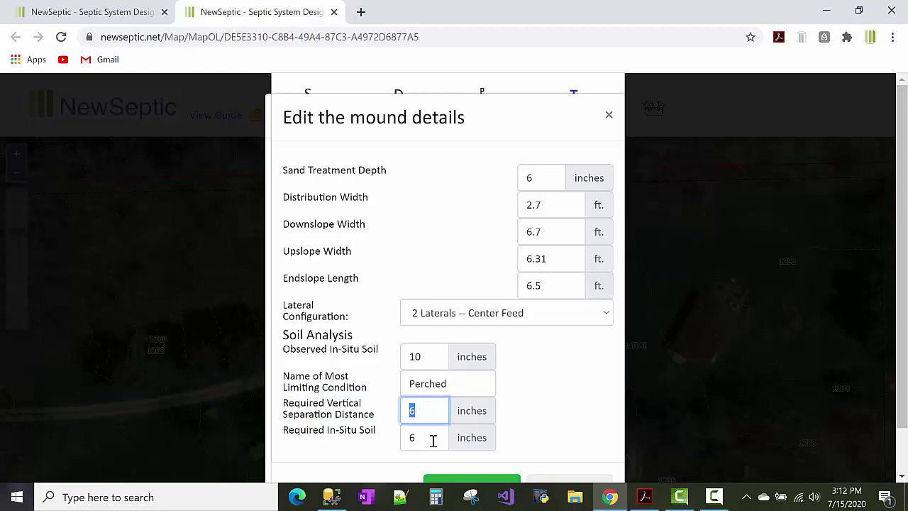
pyautogui.click(431, 439)
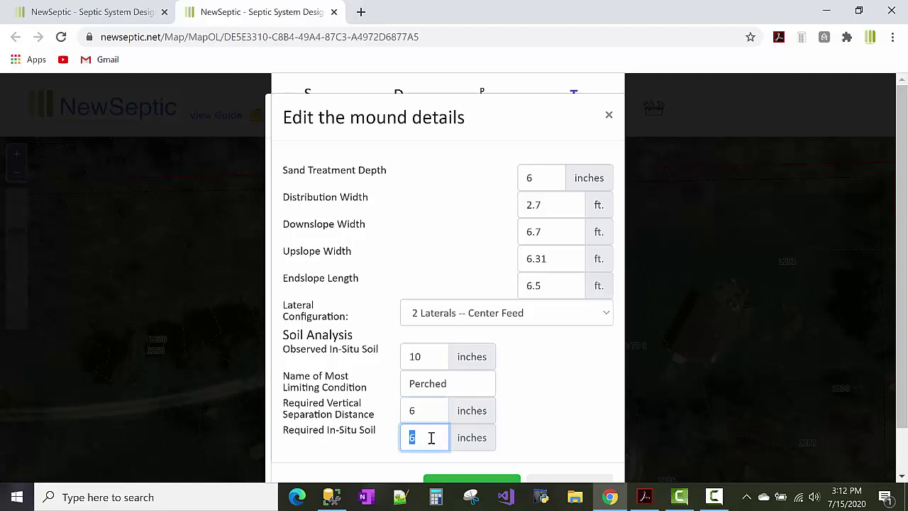
pyautogui.click(530, 388)
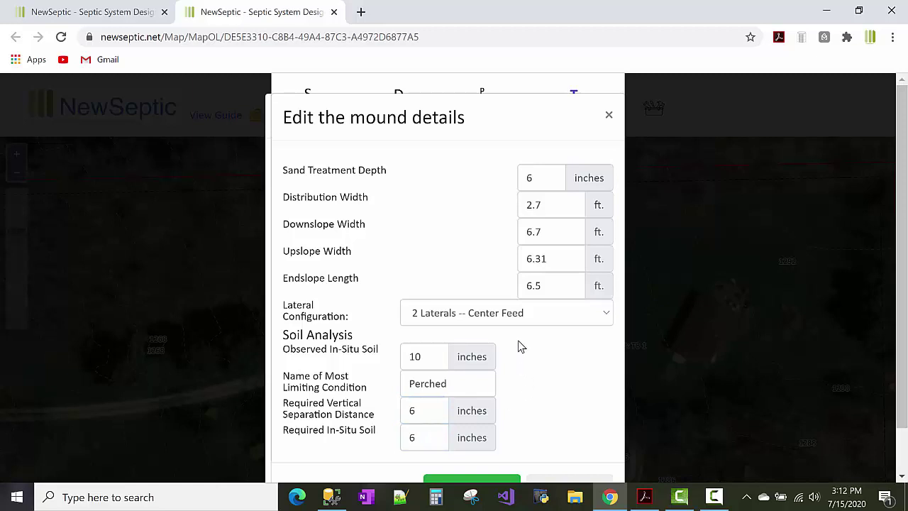
pyautogui.doubleClick(527, 178)
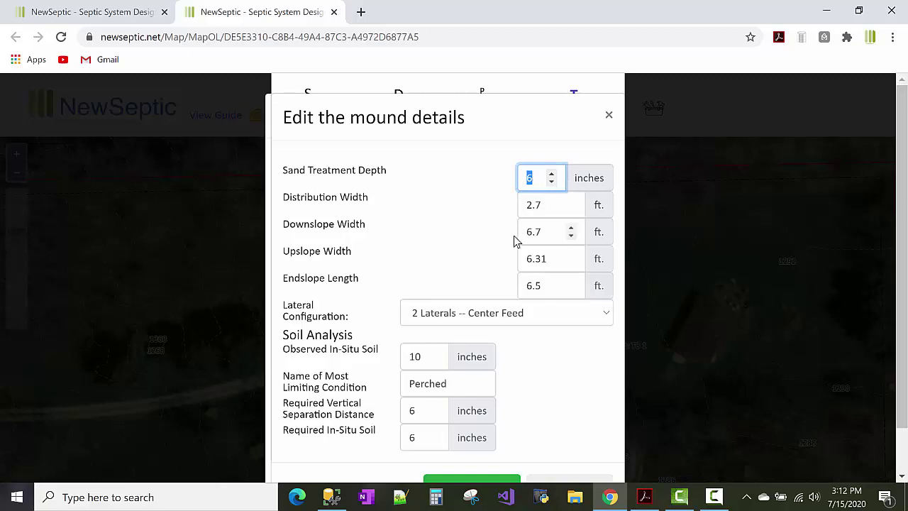
pyautogui.scroll(-1, 452, 246)
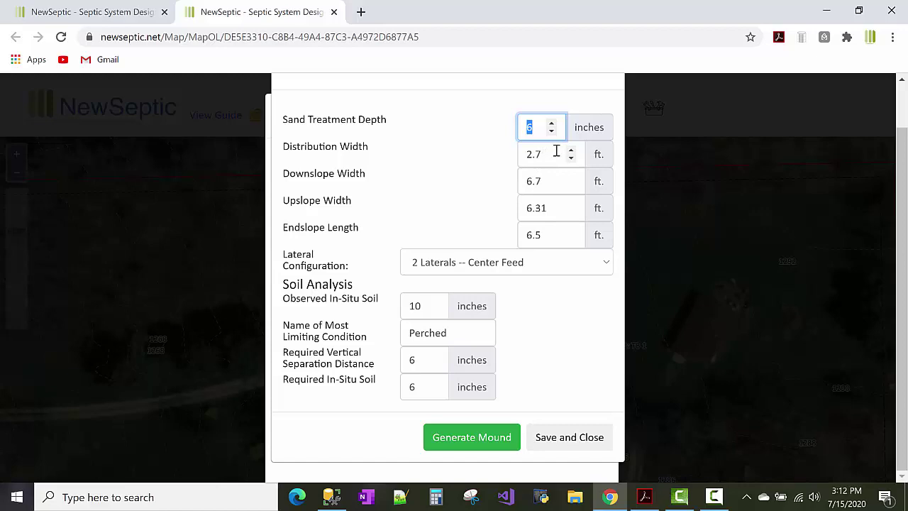
# Generate the two 102.6 by 15.7 ft mounds, then pan to the house south of the driveway
pyautogui.click(481, 438)
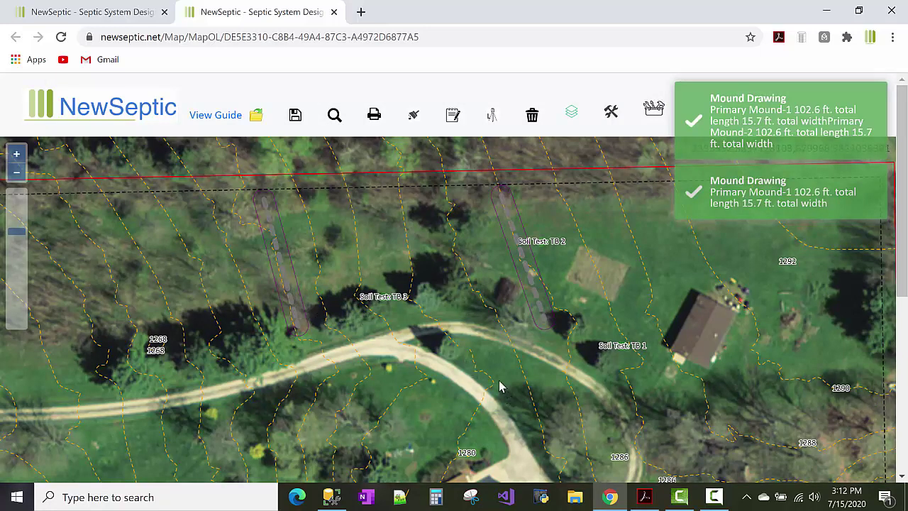
pyautogui.moveTo(500, 385)
pyautogui.mouseDown()
pyautogui.moveTo(454, 319)
pyautogui.moveTo(450, 268)
pyautogui.mouseUp()
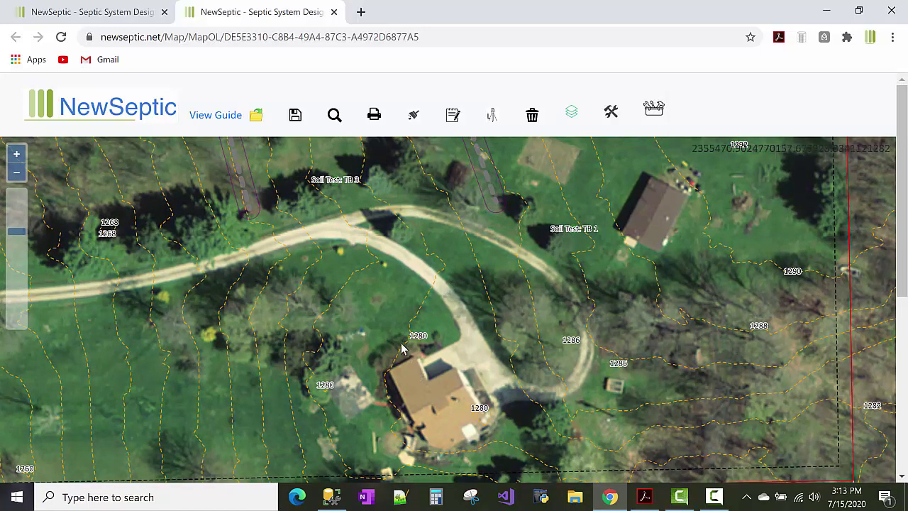
pyautogui.moveTo(472, 335); pyautogui.dragTo(461, 320)
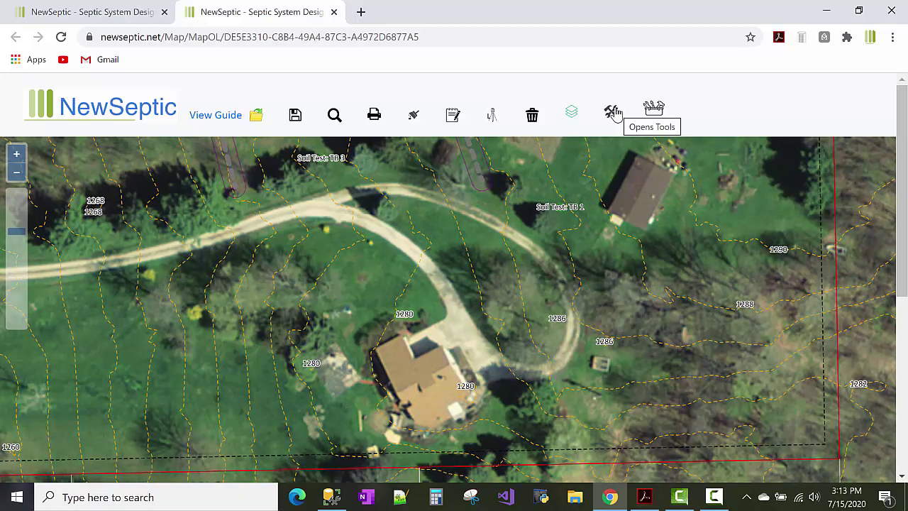
# Trace the house footprint with the building tool
pyautogui.click(612, 113)
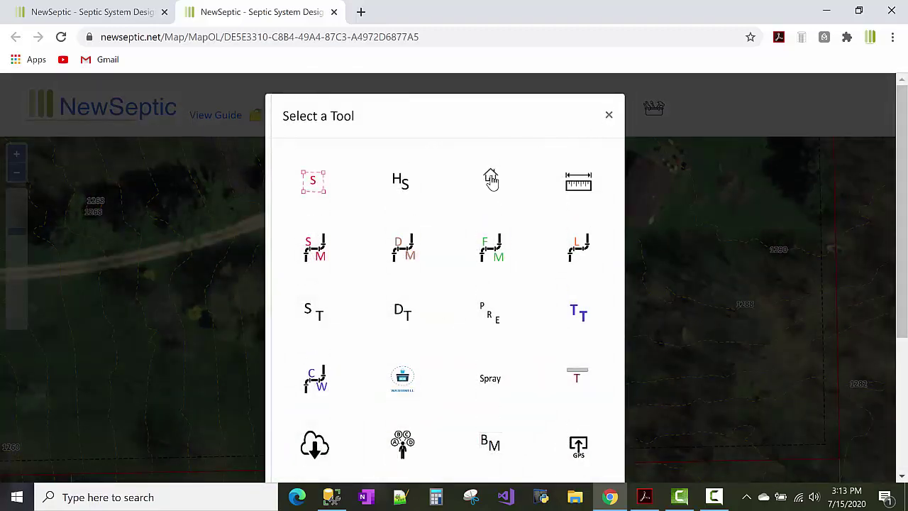
pyautogui.click(494, 180)
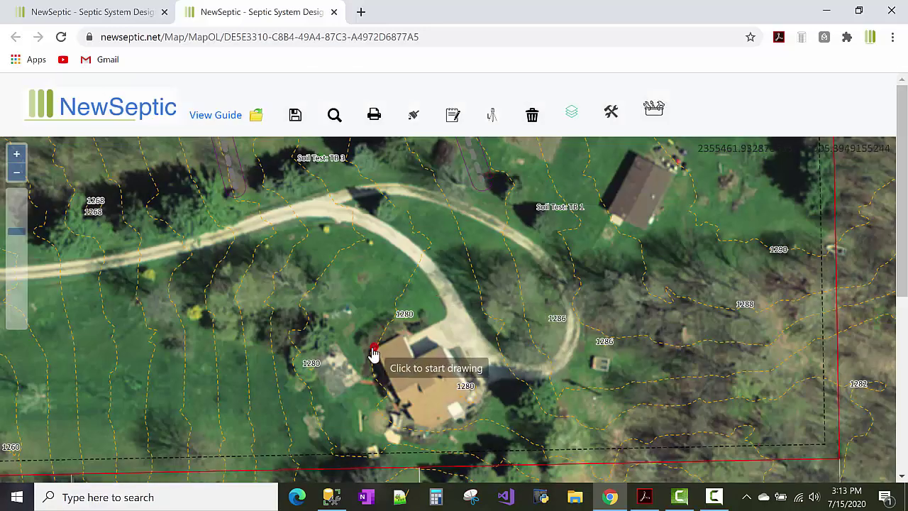
pyautogui.click(402, 337)
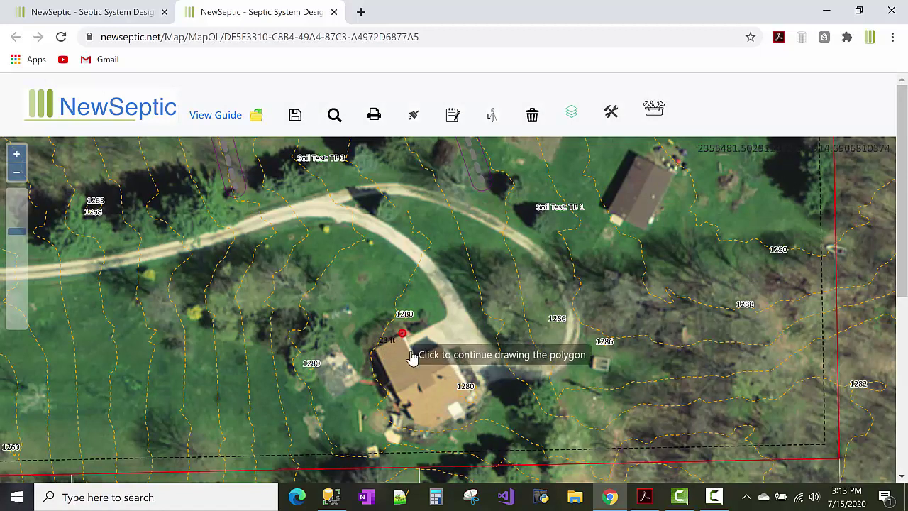
pyautogui.click(374, 349)
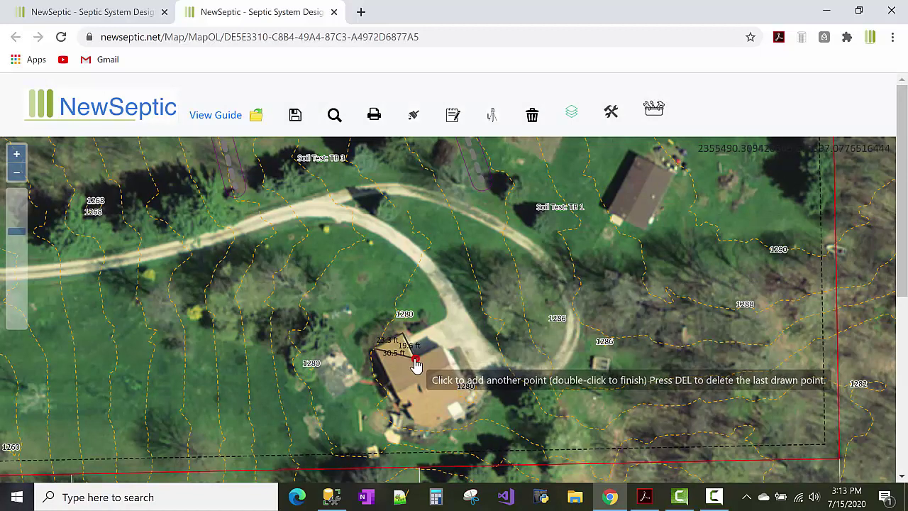
pyautogui.click(418, 359)
pyautogui.click(440, 348)
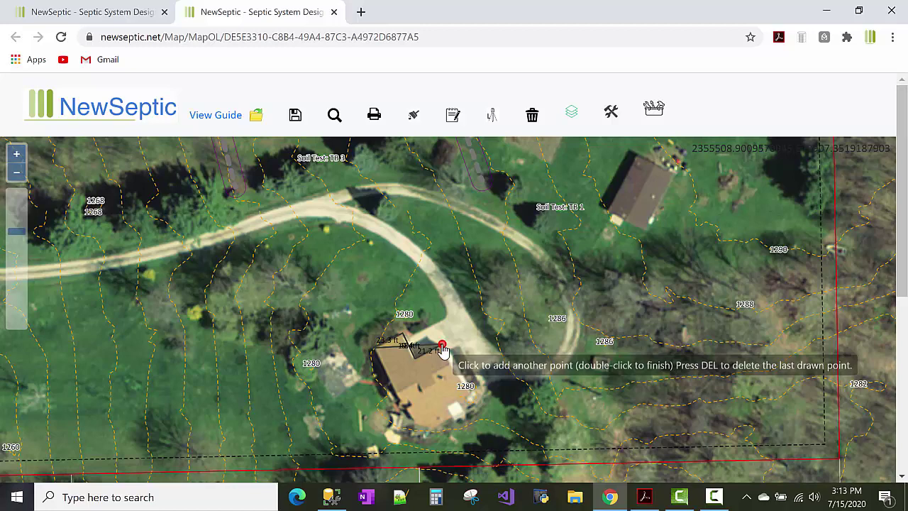
pyautogui.click(475, 403)
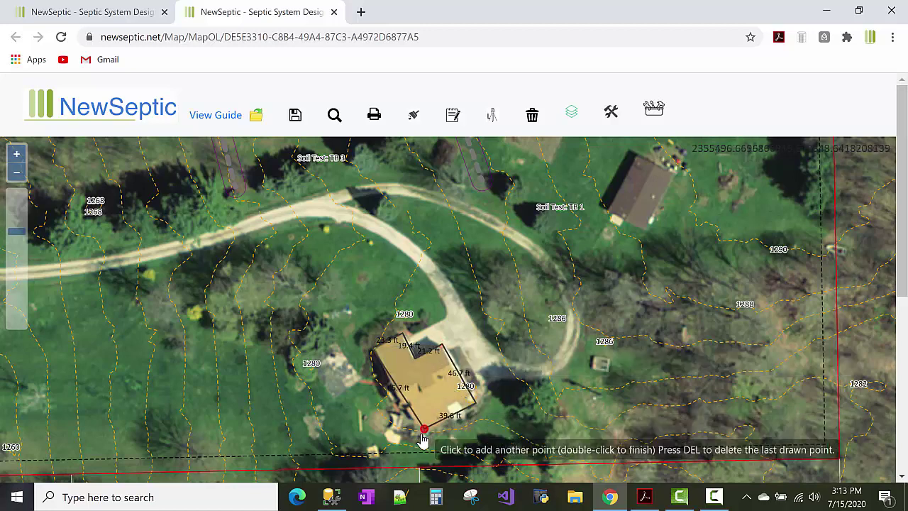
pyautogui.click(420, 435)
pyautogui.doubleClick(419, 437)
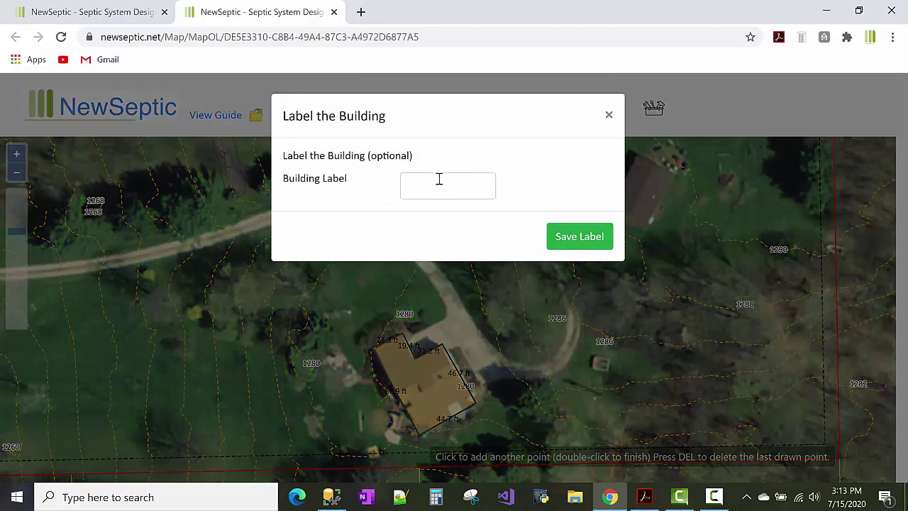
# Label the house '4 bedroom dwelling' and save the label
pyautogui.click(439, 182)
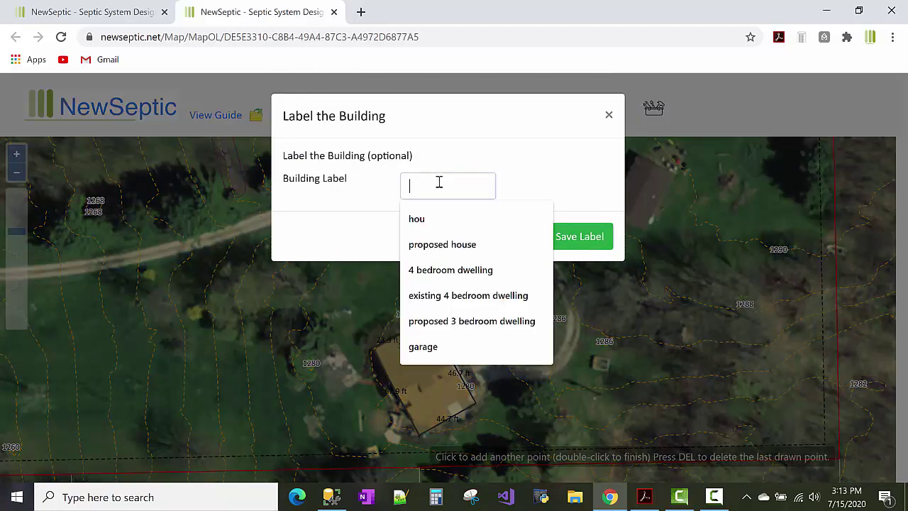
pyautogui.click(452, 270)
pyautogui.press('BackSpace')
pyautogui.press('BackSpace')
pyautogui.press('BackSpace')
pyautogui.press('BackSpace')
pyautogui.press('BackSpace')
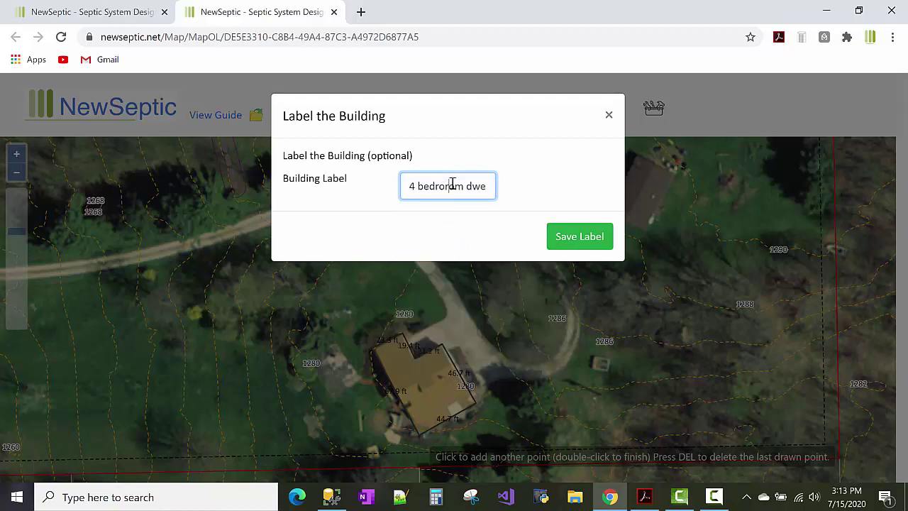
pyautogui.press('BackSpace')
pyautogui.click(588, 237)
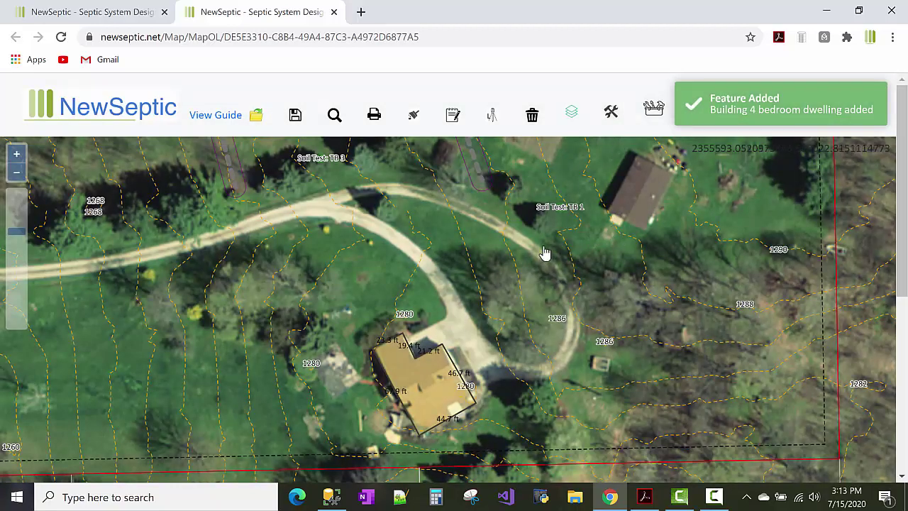
# Outline the outbuilding east of TB 1, about 31.7 by 42.7 ft, and label it 'garage'
pyautogui.moveTo(544, 253); pyautogui.dragTo(541, 293)
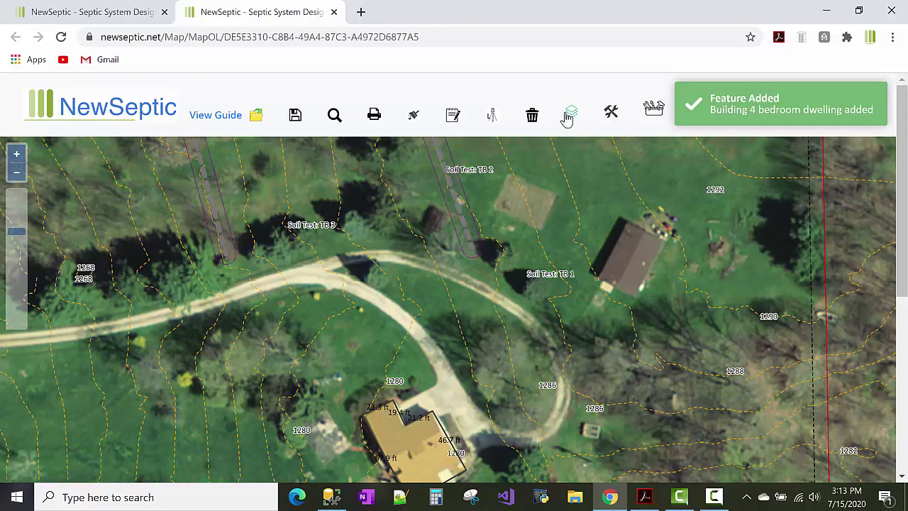
pyautogui.click(608, 113)
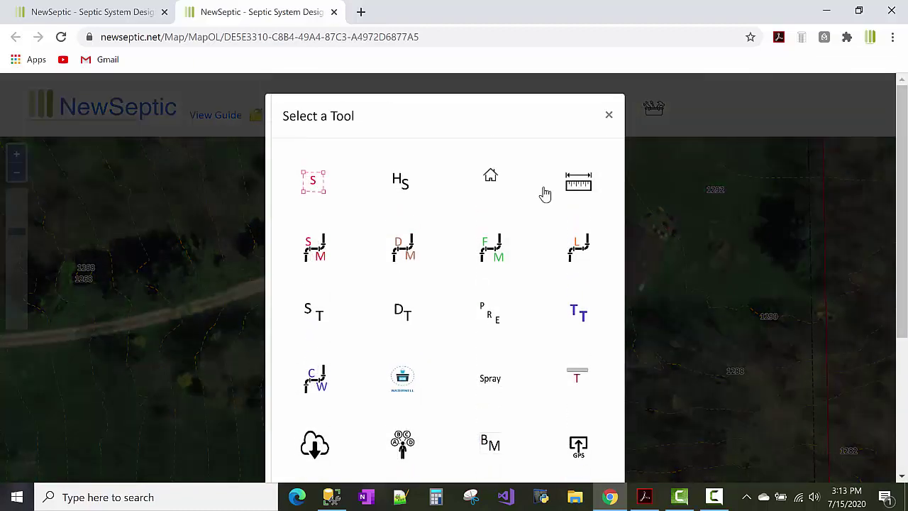
pyautogui.click(492, 179)
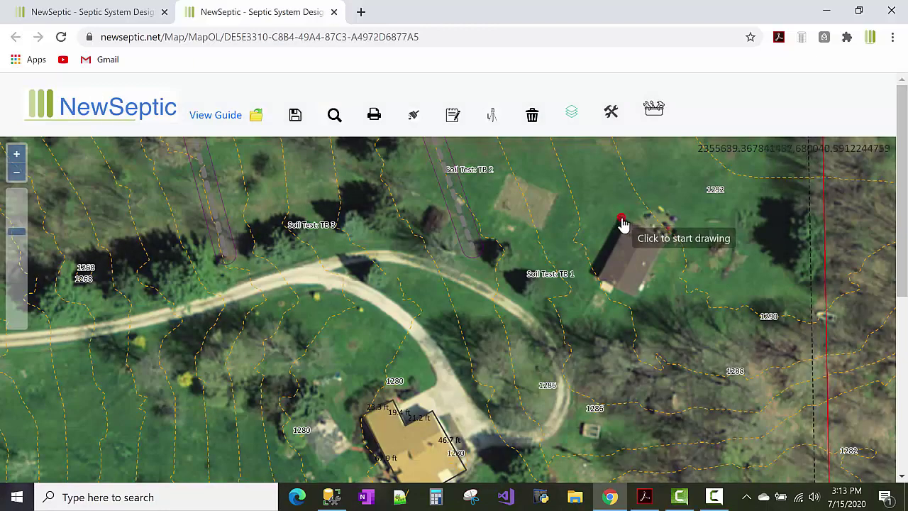
pyautogui.click(608, 241)
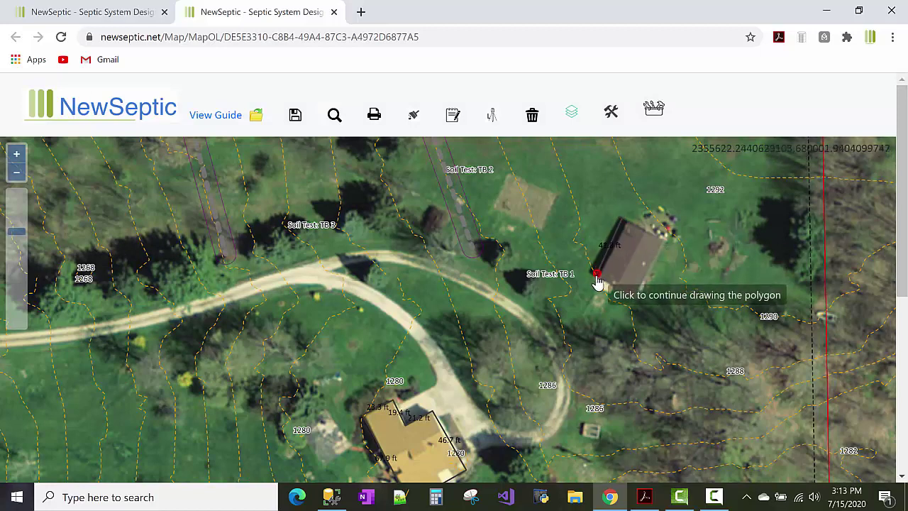
pyautogui.click(595, 274)
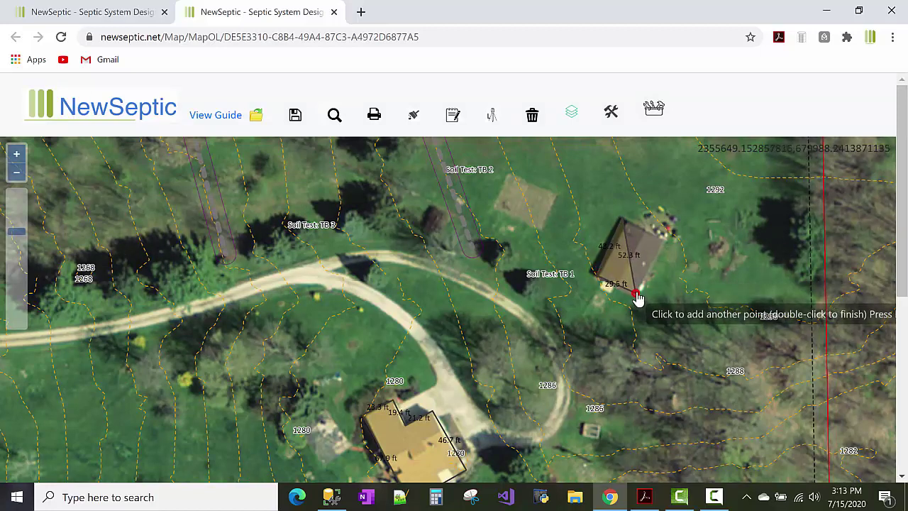
pyautogui.doubleClick(660, 240)
pyautogui.click(430, 176)
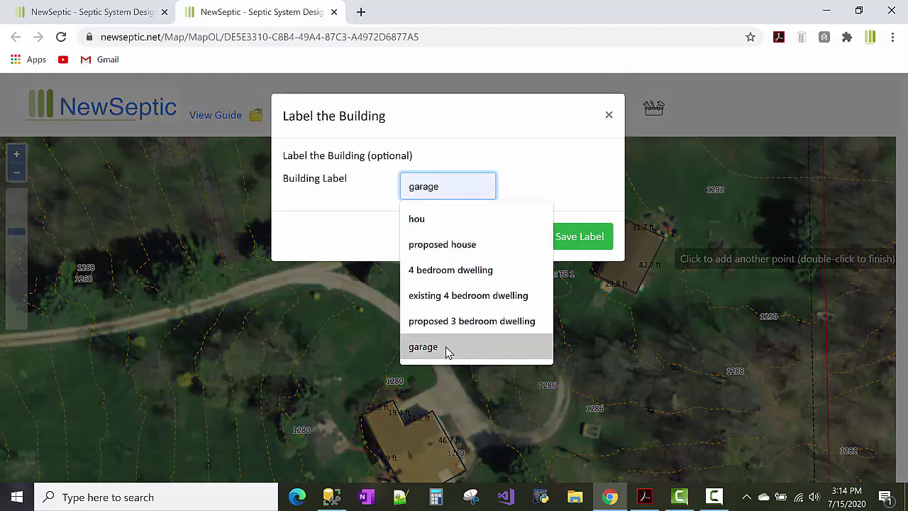
pyautogui.click(446, 349)
pyautogui.click(579, 240)
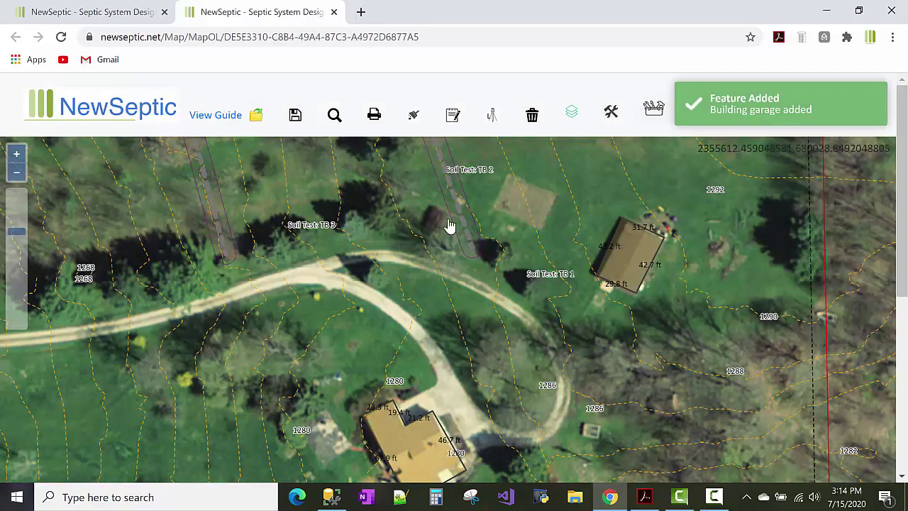
pyautogui.moveTo(333, 215); pyautogui.dragTo(353, 236)
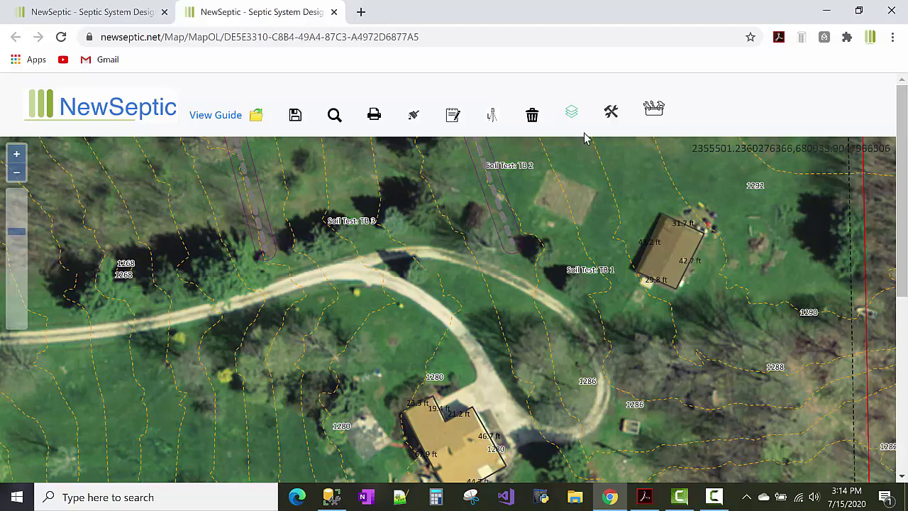
# Draw a roughly 40 ft sewer main pipe northwest from the house outline's corner
pyautogui.click(609, 113)
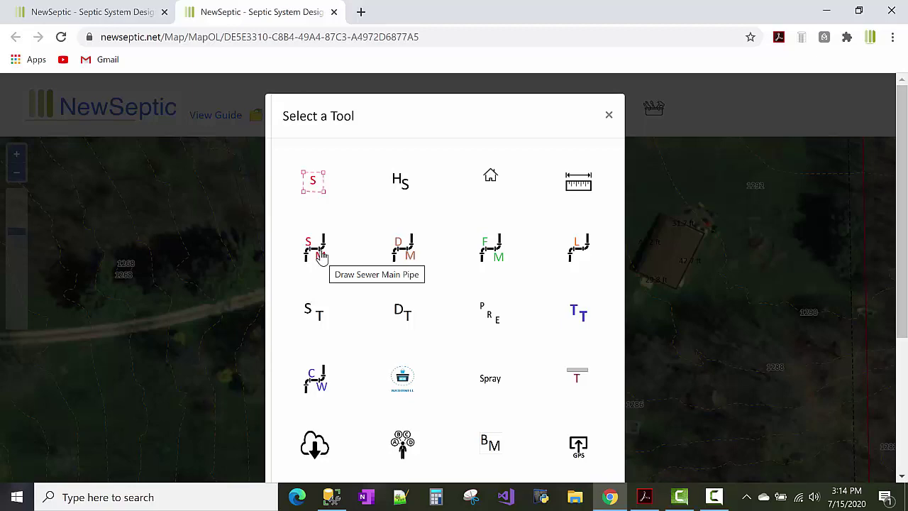
pyautogui.click(315, 252)
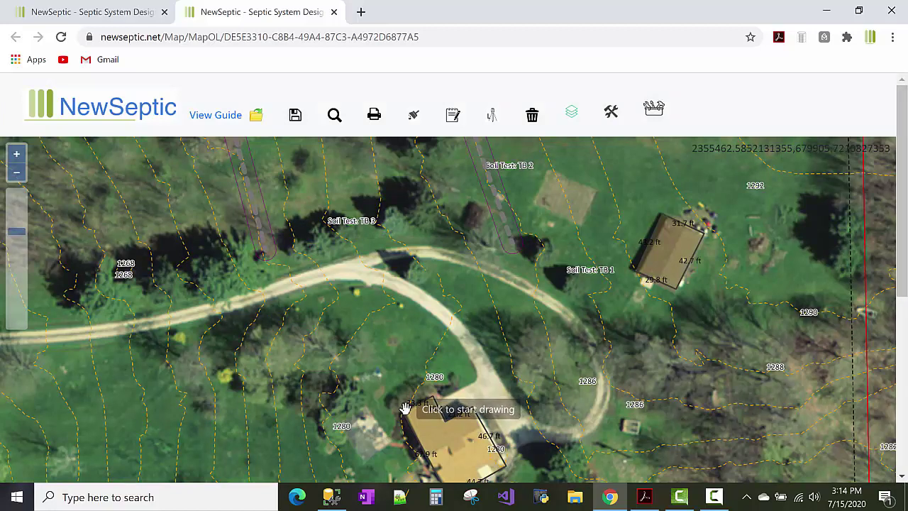
pyautogui.click(404, 401)
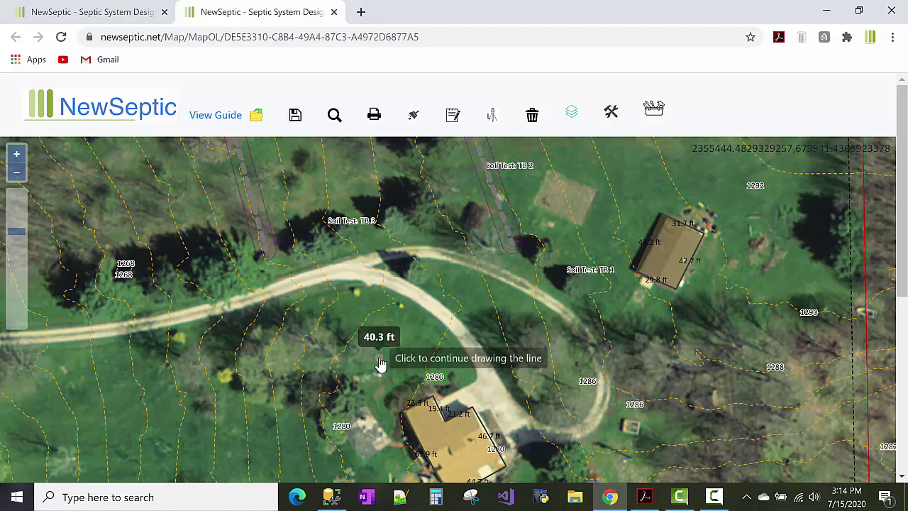
pyautogui.doubleClick(381, 363)
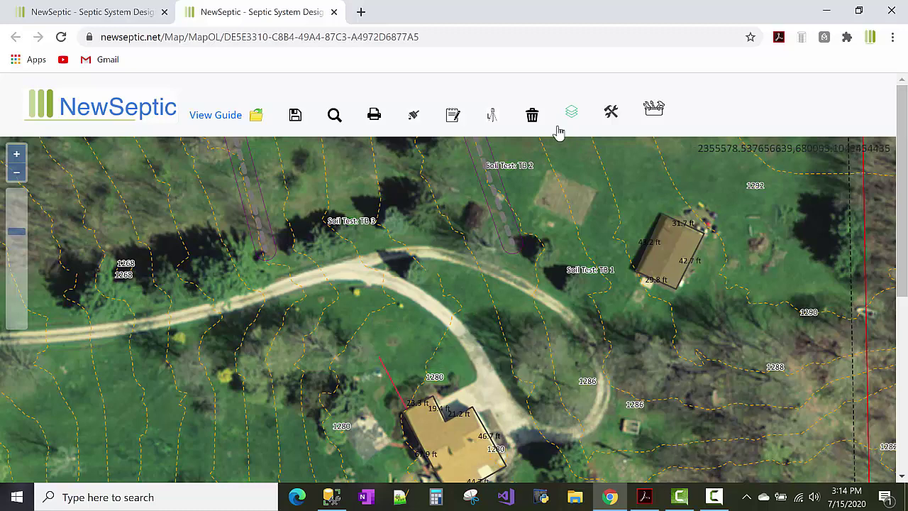
# Place the saved 'uniontown 4 br' treatment train (2000 gal septic, 1000 gal dose tank) beside the pipe
pyautogui.click(610, 112)
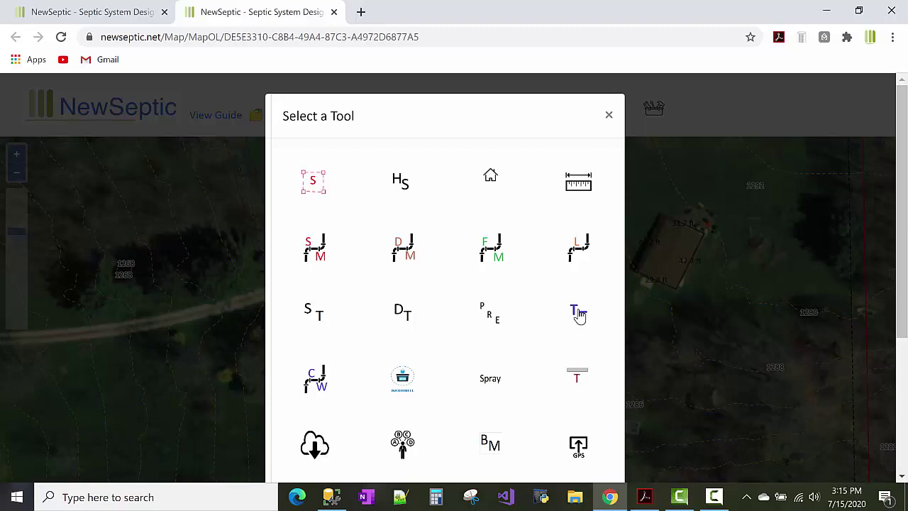
pyautogui.click(578, 315)
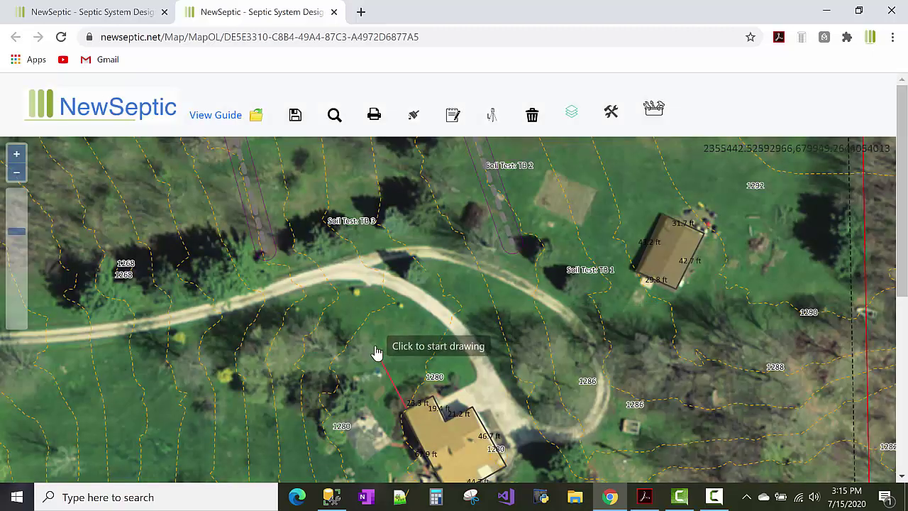
pyautogui.click(377, 353)
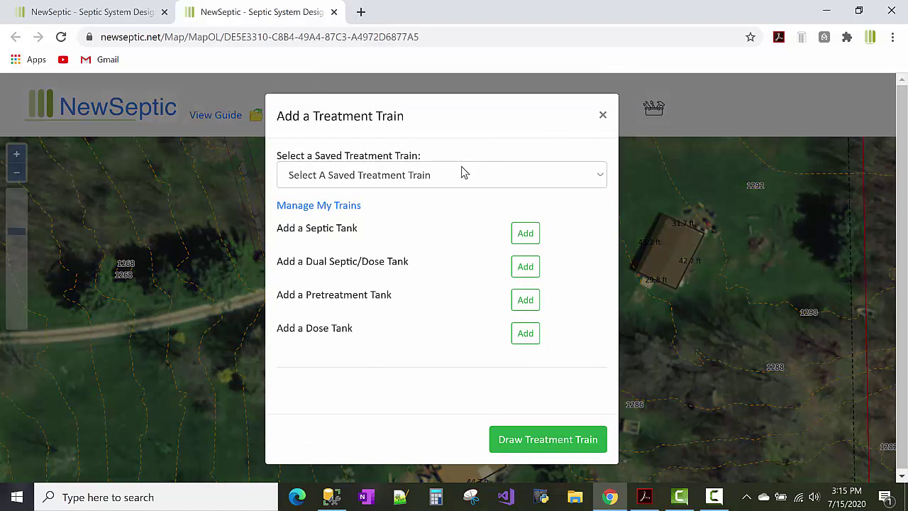
pyautogui.click(432, 177)
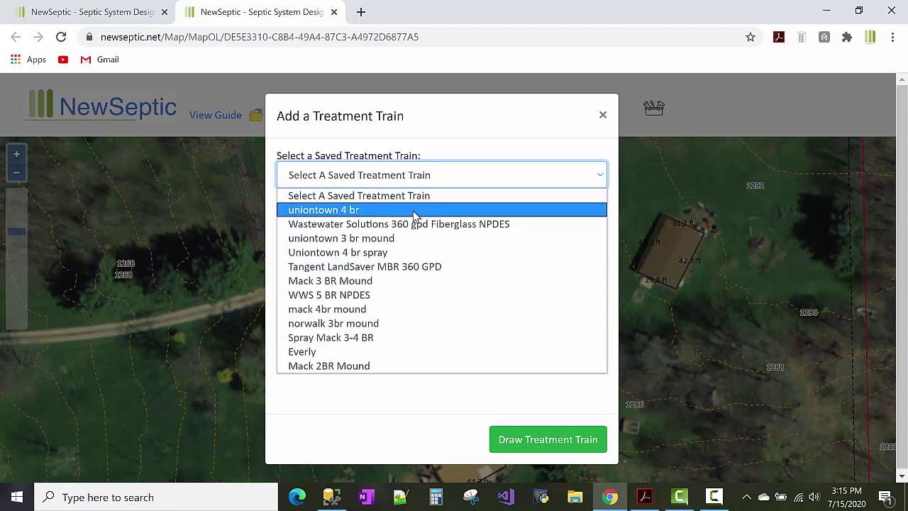
pyautogui.click(471, 157)
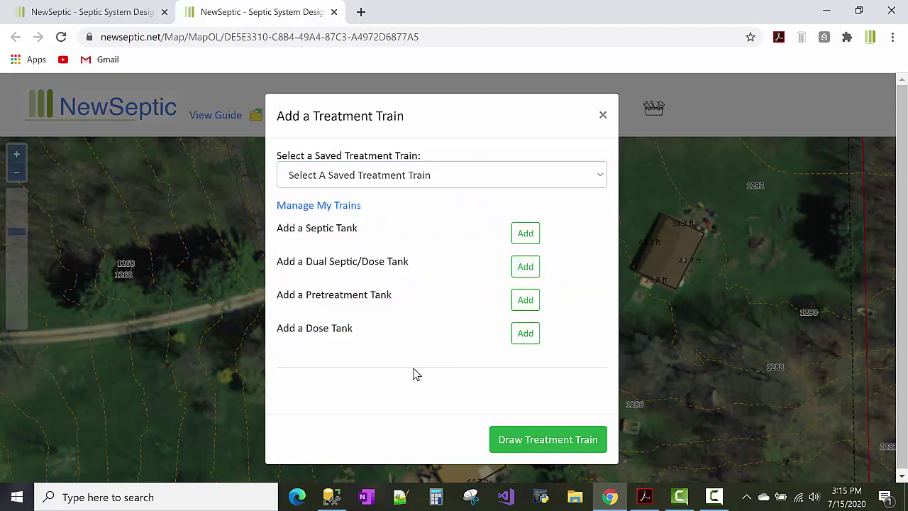
pyautogui.click(454, 174)
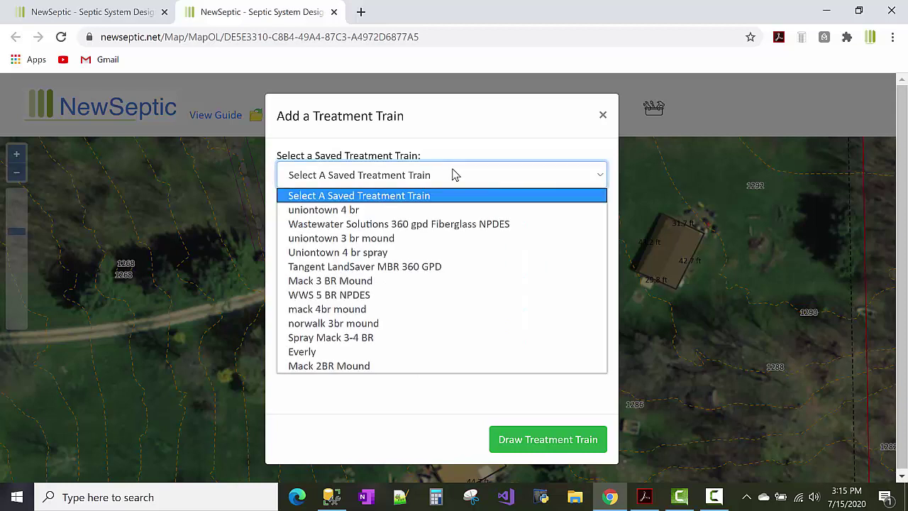
pyautogui.click(446, 209)
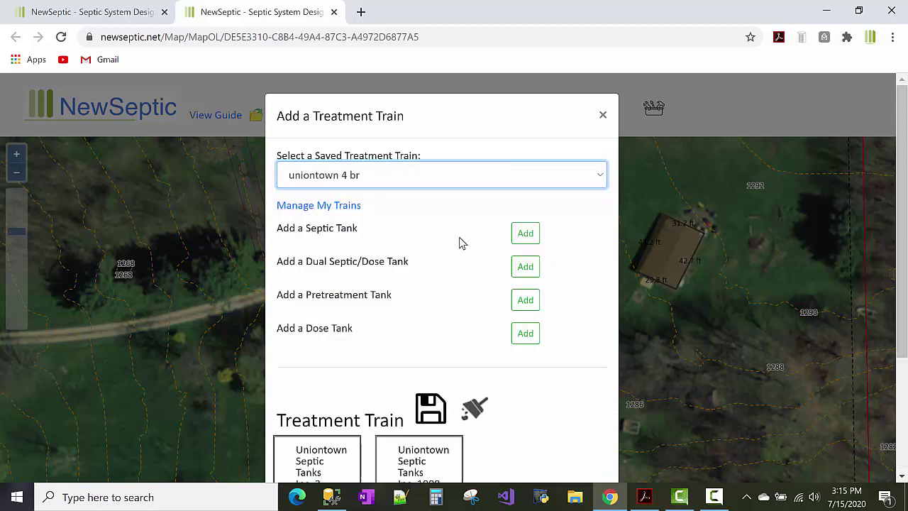
pyautogui.scroll(-3, 459, 237)
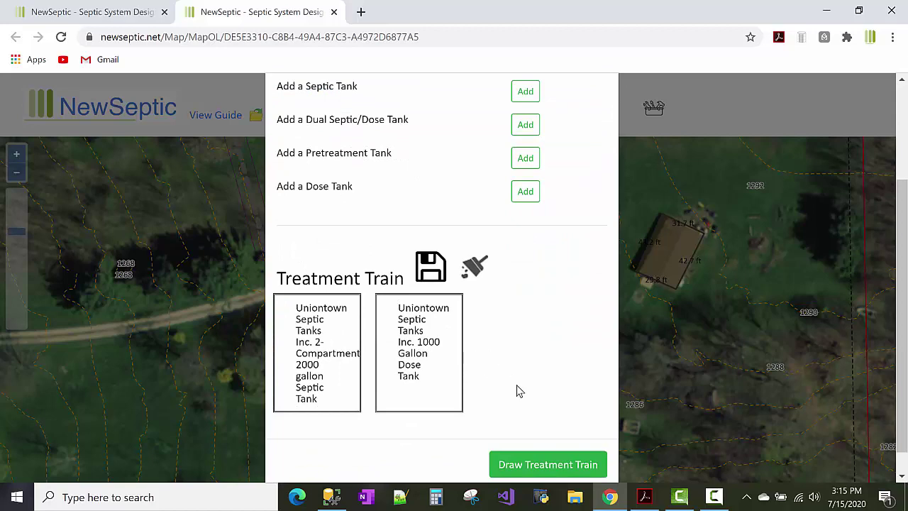
pyautogui.click(553, 464)
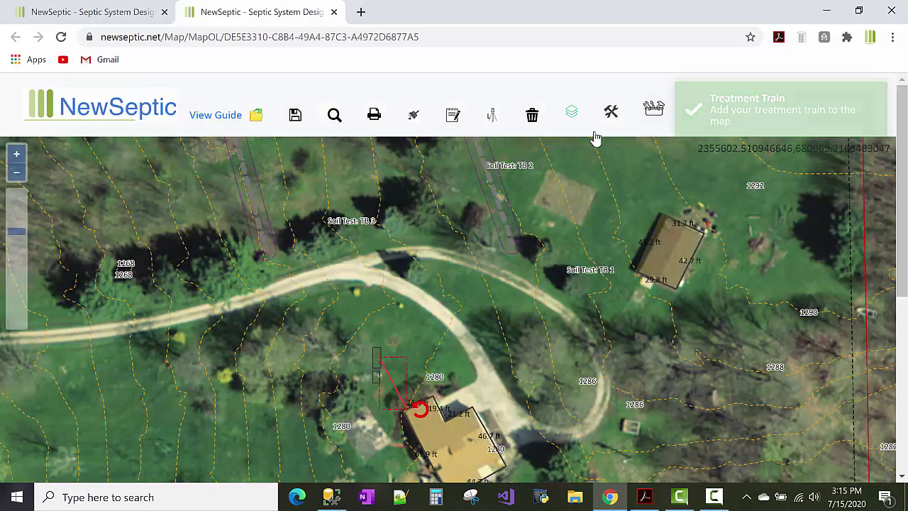
# Turn off the Local Aerial Image layer
pyautogui.click(570, 113)
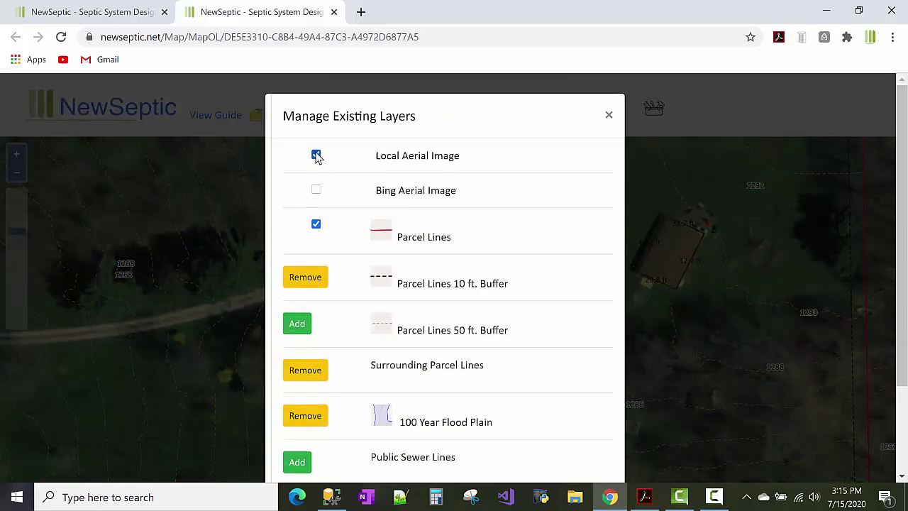
pyautogui.click(316, 156)
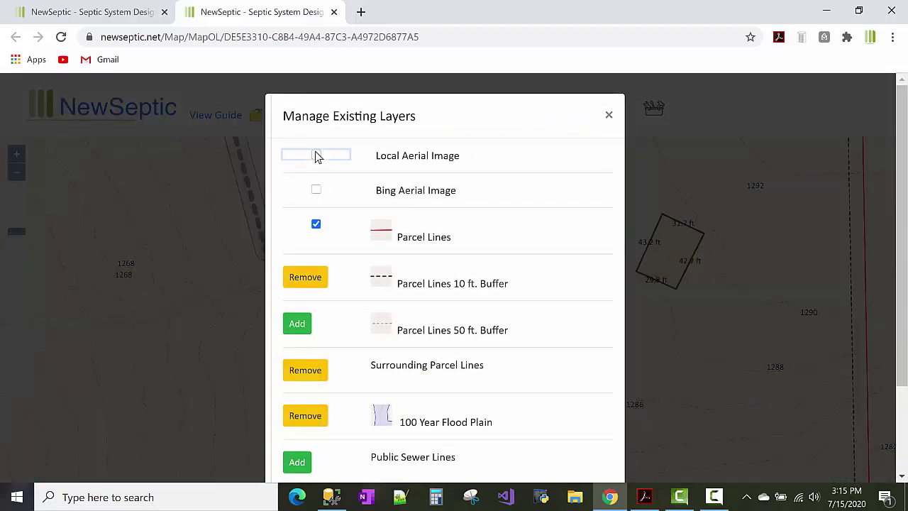
pyautogui.click(609, 117)
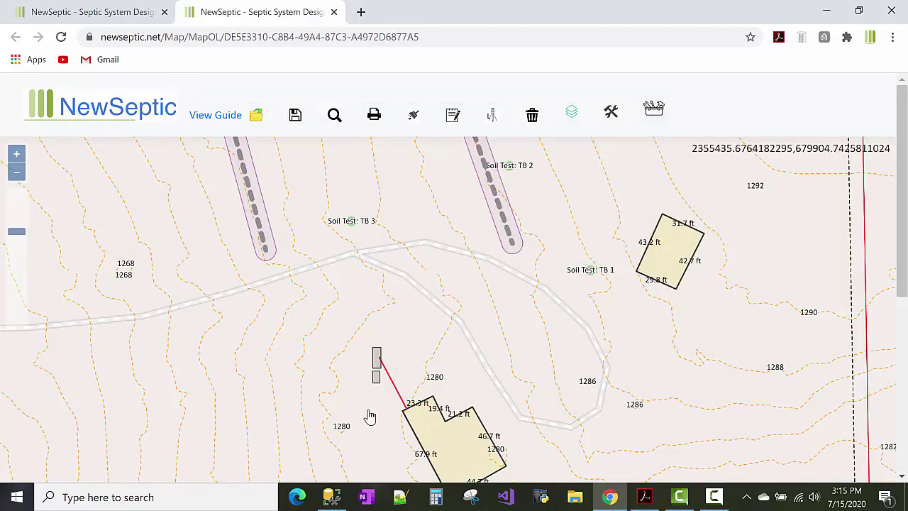
# Rotate the two tanks to follow the sewer pipe and move them onto its end
pyautogui.scroll(1, 370, 416)
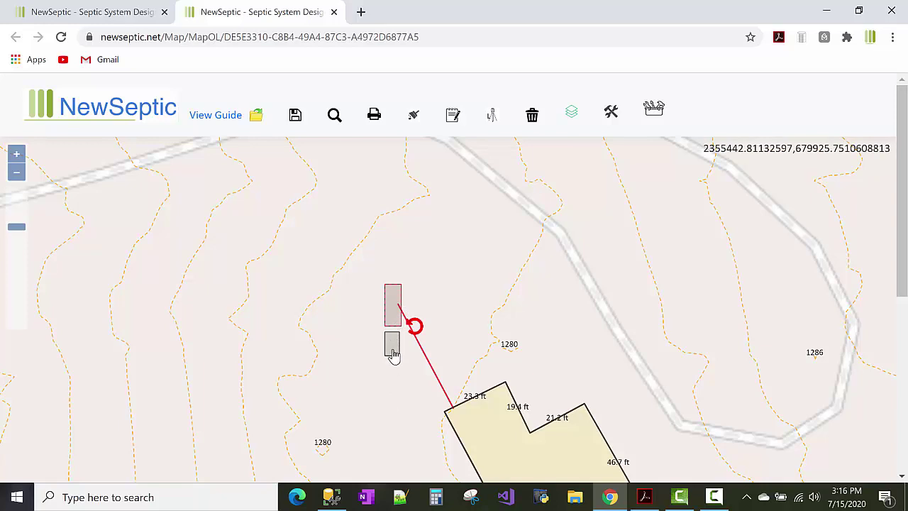
pyautogui.click(394, 354)
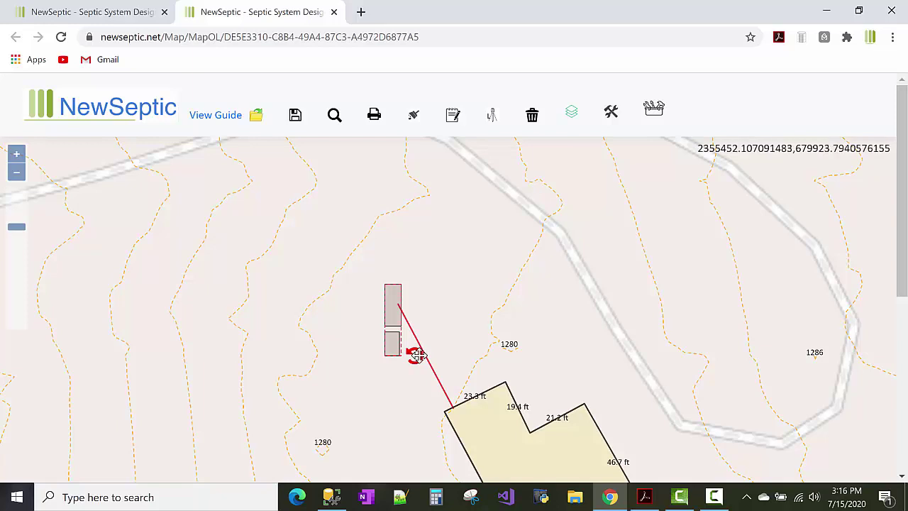
pyautogui.moveTo(415, 356); pyautogui.dragTo(332, 239)
pyautogui.moveTo(385, 277); pyautogui.dragTo(394, 289)
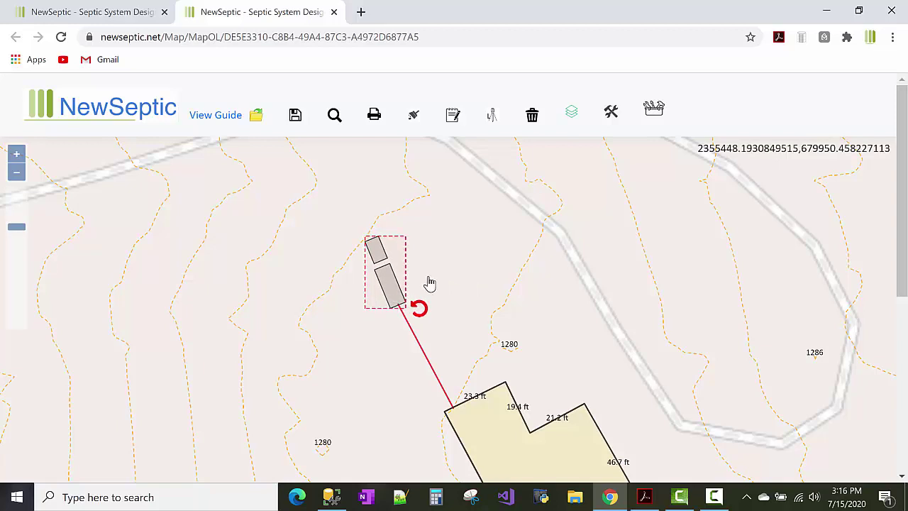
# Save the Princeton Rd map data and pan north to the trenches and property boundary
pyautogui.click(447, 216)
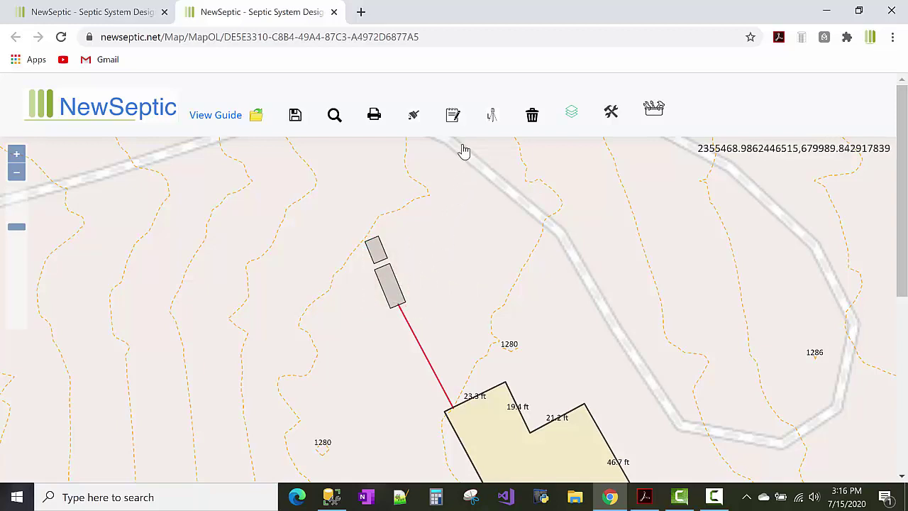
pyautogui.scroll(-1, 465, 153)
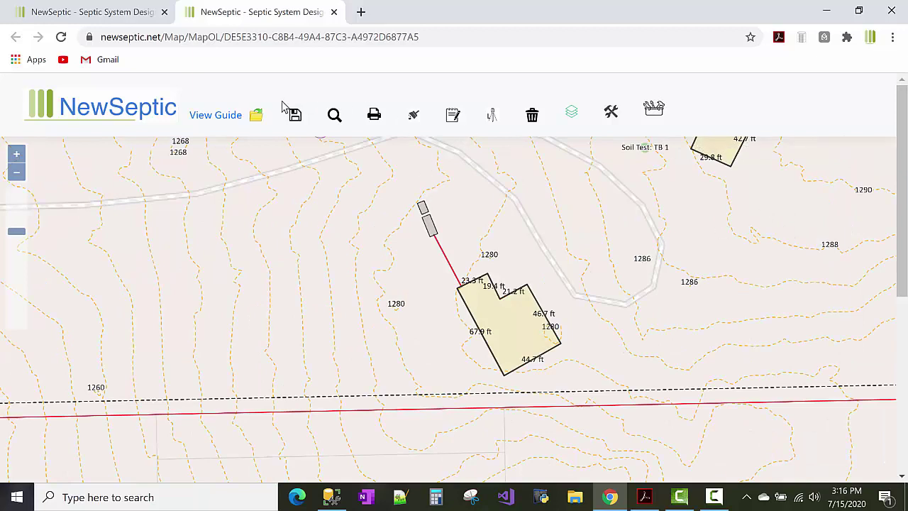
pyautogui.moveTo(310, 125)
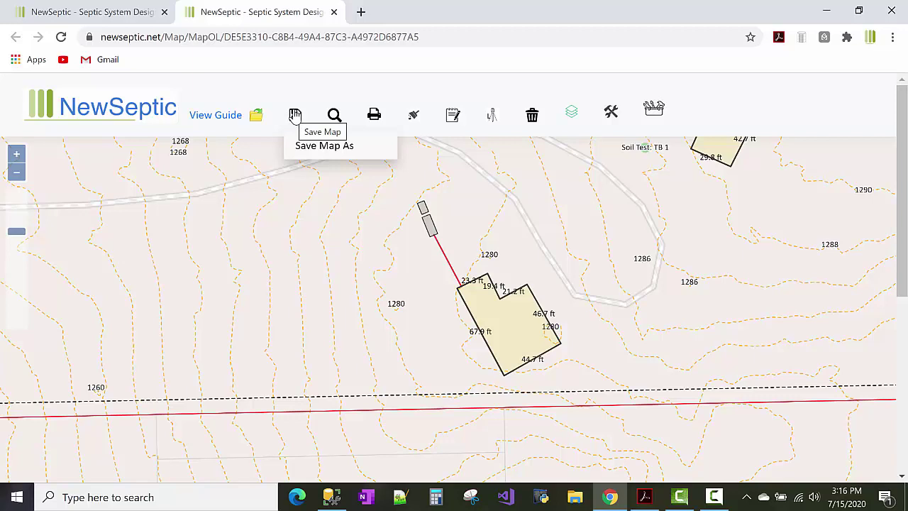
pyautogui.click(295, 116)
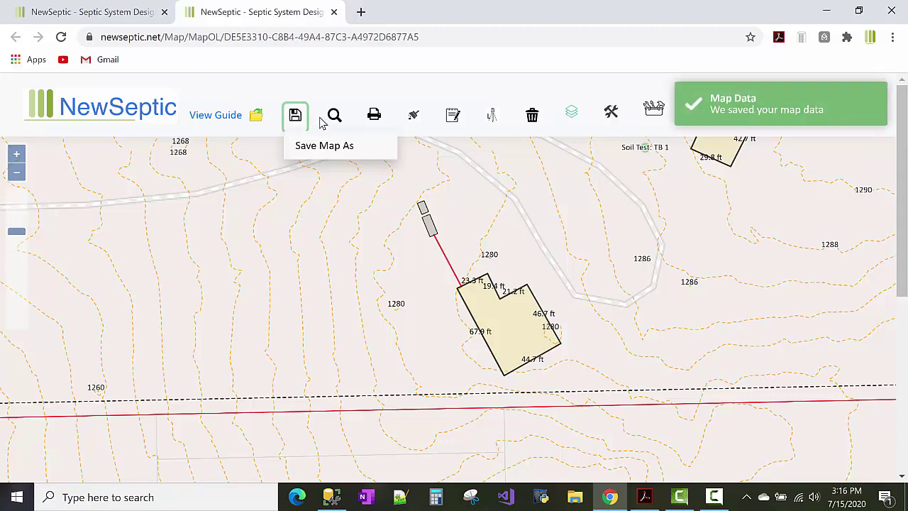
pyautogui.moveTo(434, 210); pyautogui.dragTo(449, 273)
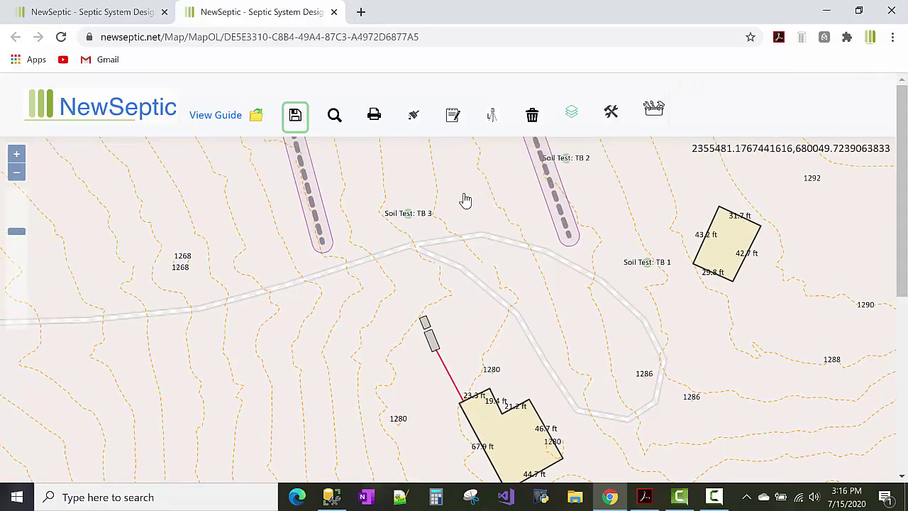
pyautogui.moveTo(462, 199); pyautogui.dragTo(444, 274)
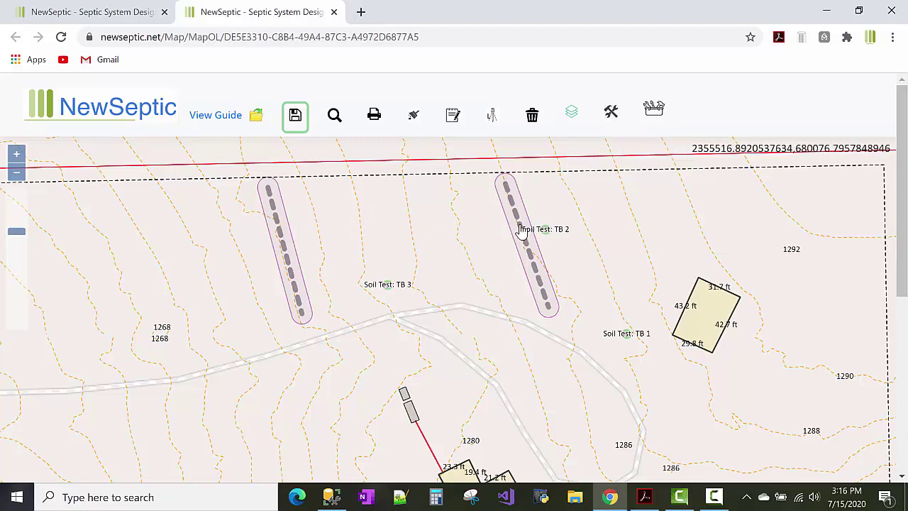
# Measure from the right trench's top to the left trench's top, about 148.9 ft
pyautogui.click(613, 114)
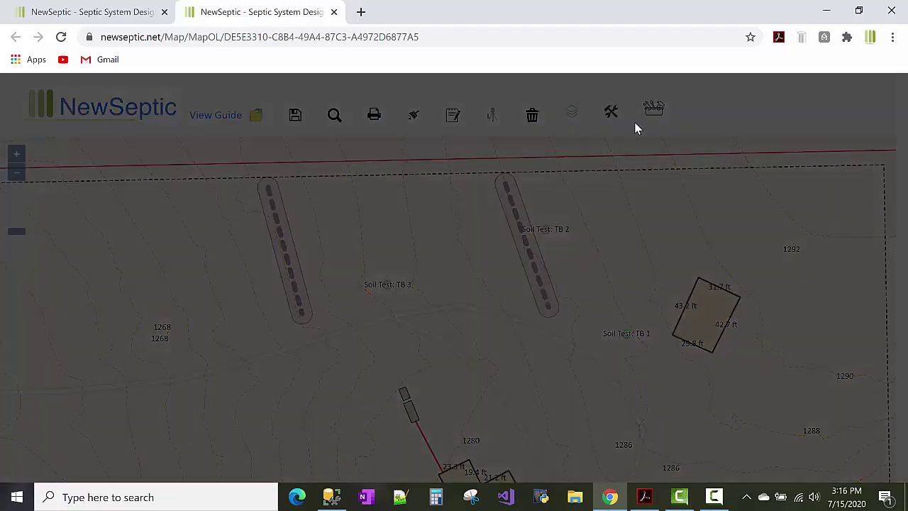
pyautogui.click(579, 183)
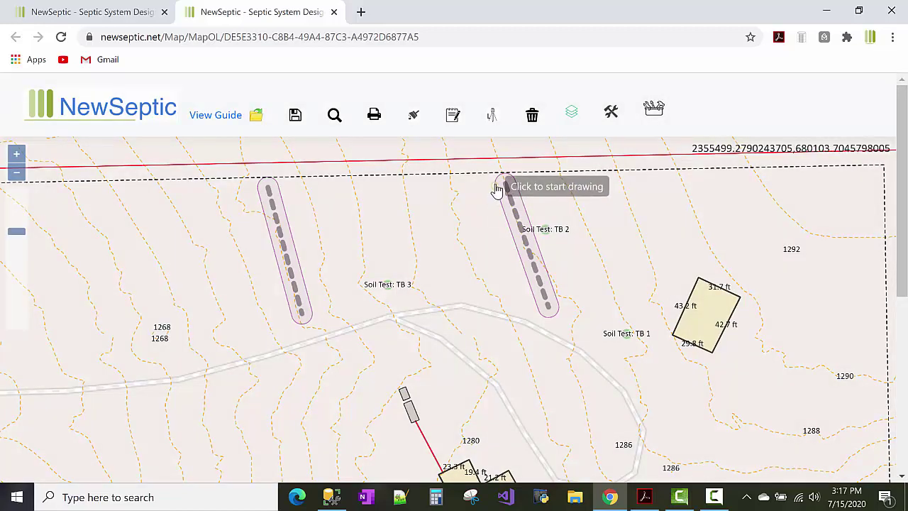
pyautogui.click(497, 189)
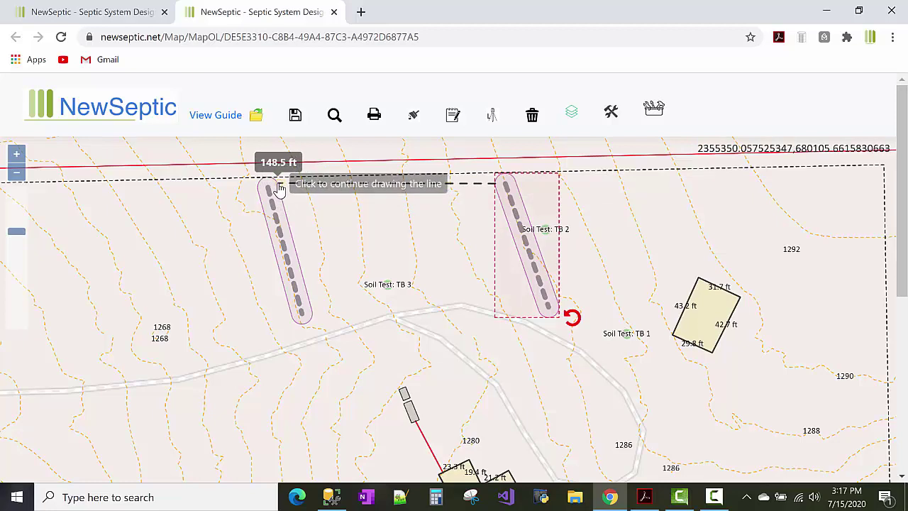
pyautogui.doubleClick(279, 188)
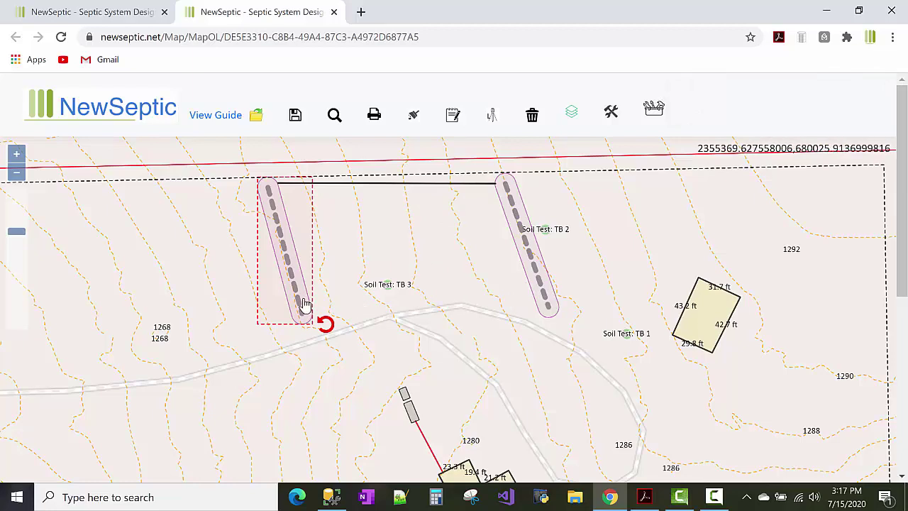
pyautogui.click(457, 290)
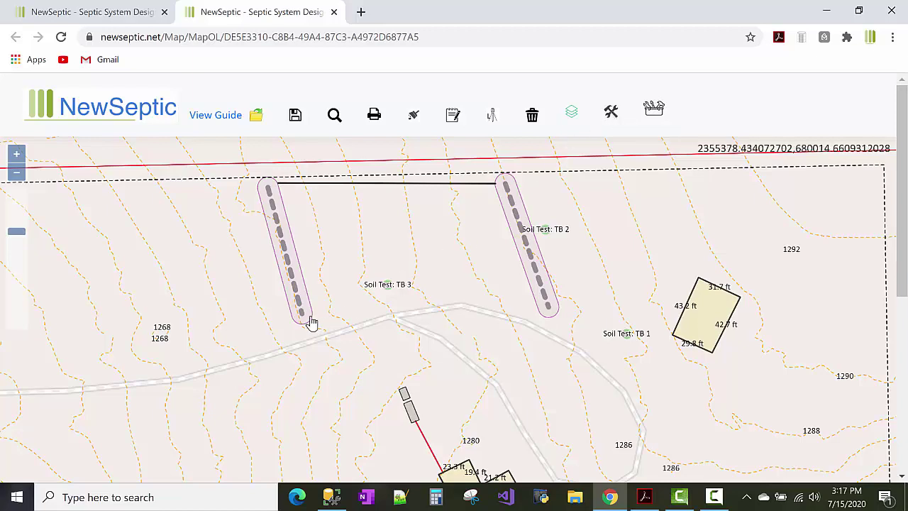
pyautogui.click(85, 8)
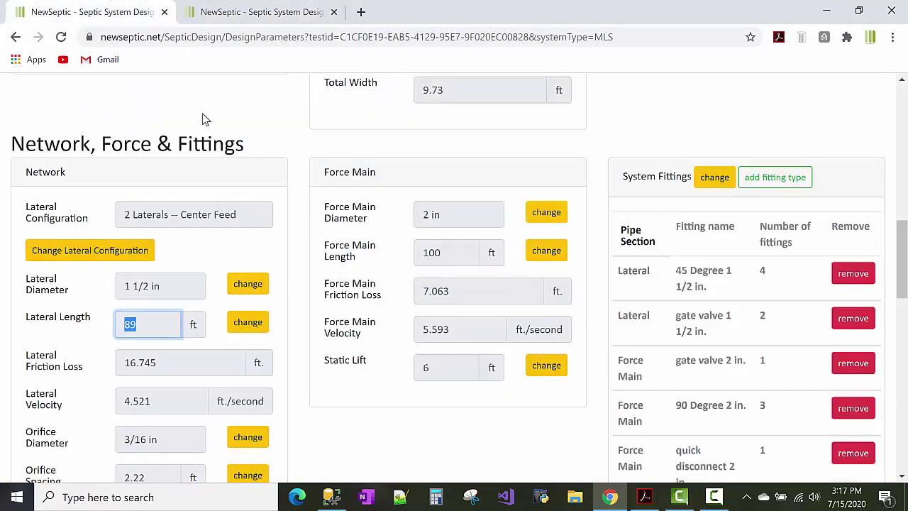
pyautogui.scroll(-1, 234, 149)
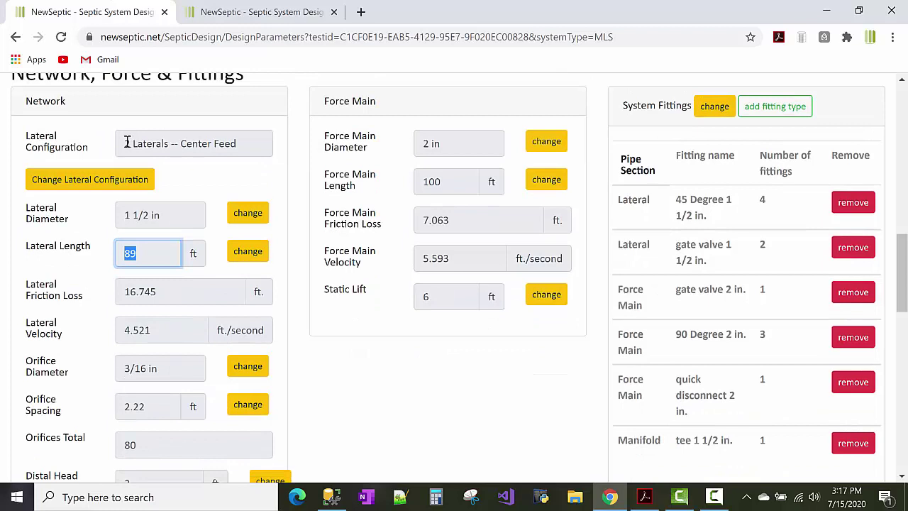
pyautogui.moveTo(127, 141); pyautogui.dragTo(256, 140)
pyautogui.click(256, 140)
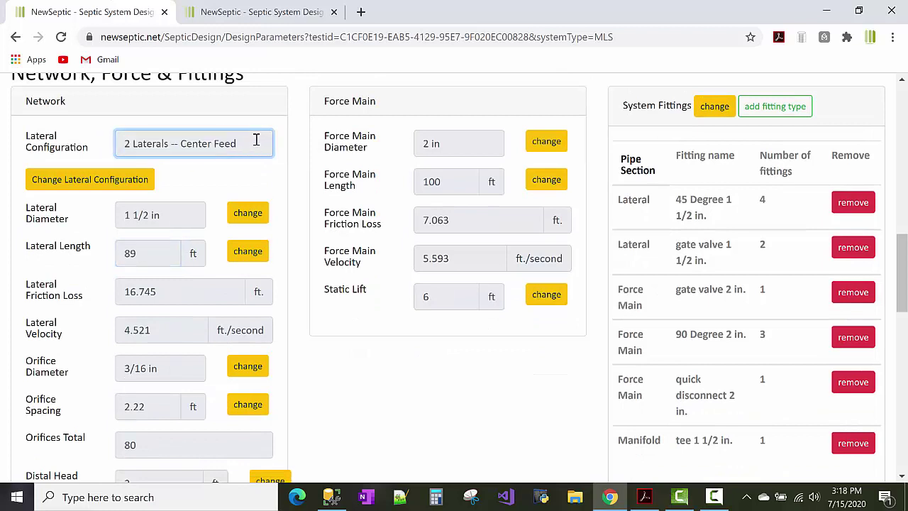
pyautogui.moveTo(183, 216); pyautogui.dragTo(115, 215)
pyautogui.click(128, 217)
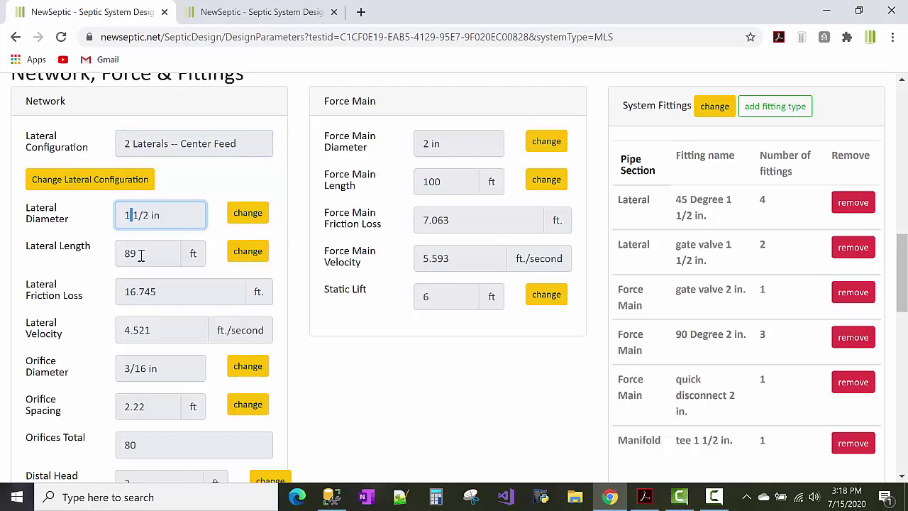
pyautogui.click(141, 254)
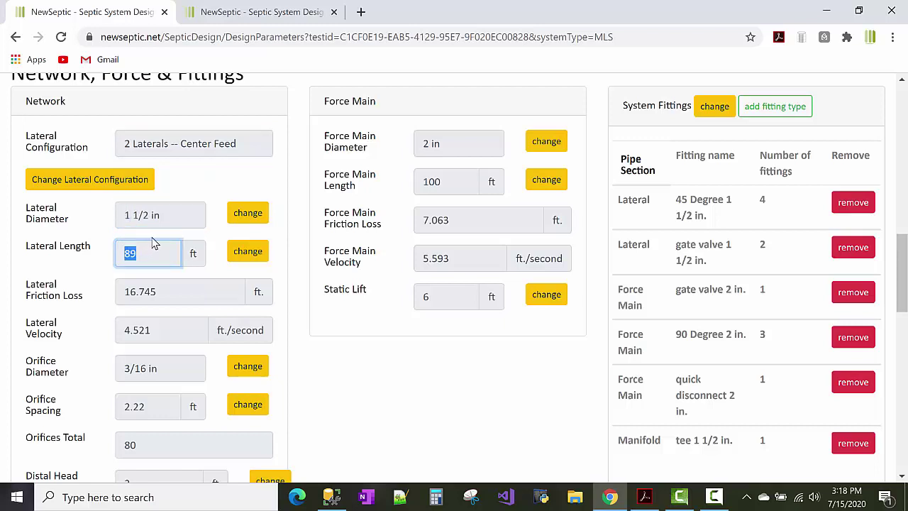
pyautogui.click(152, 238)
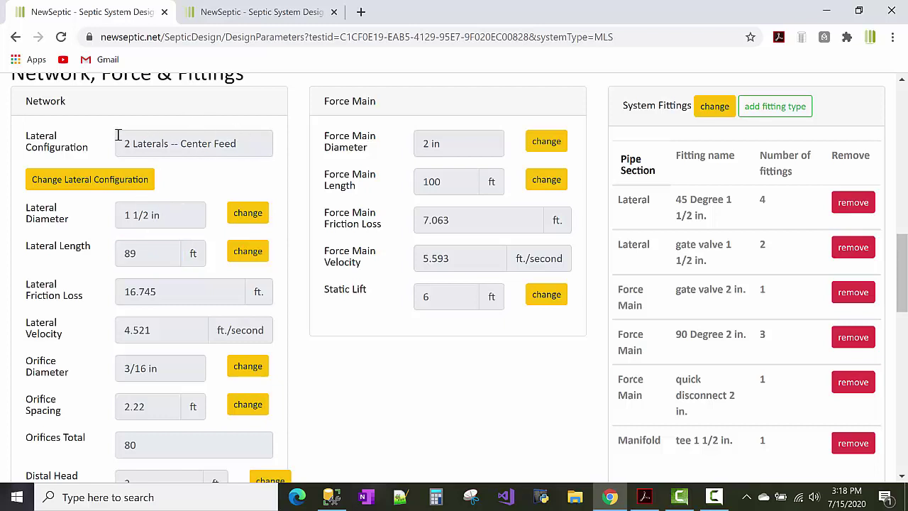
pyautogui.click(206, 10)
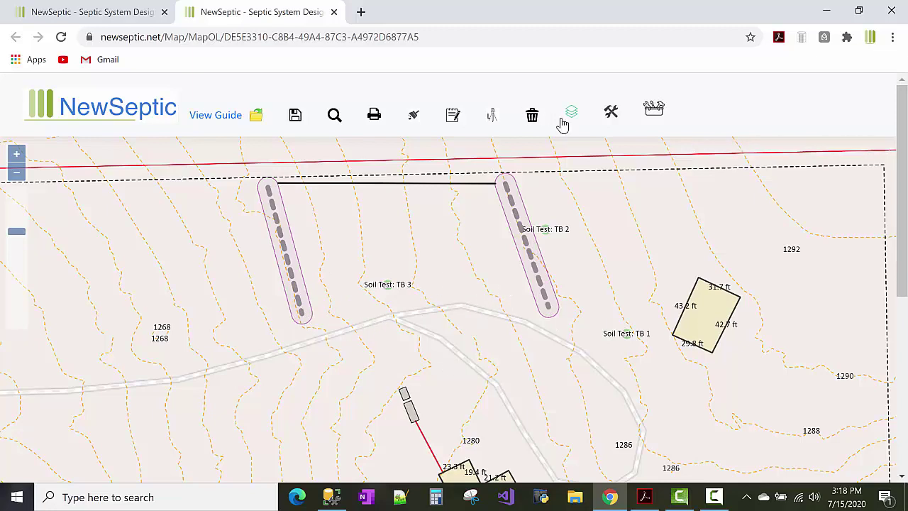
# Draw a roughly 171.6 ft force main from the right trench's bottom to the left trench's bottom
pyautogui.click(612, 114)
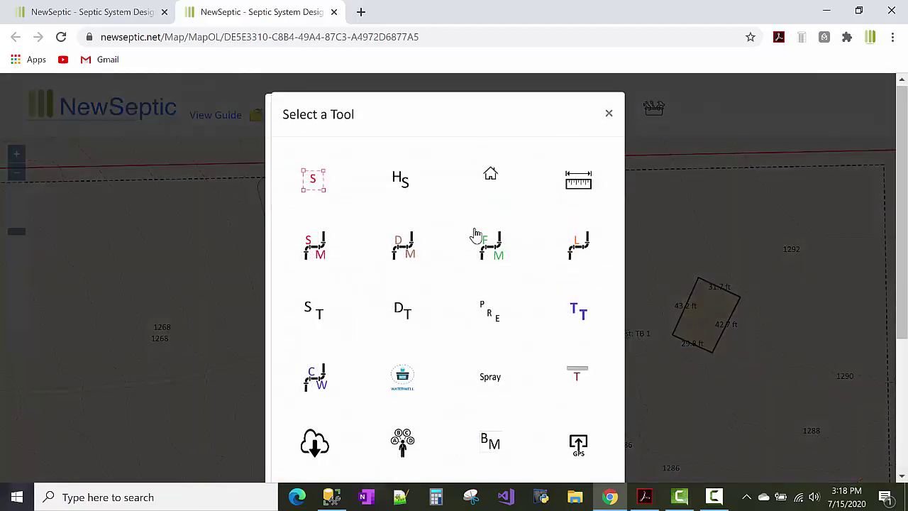
pyautogui.scroll(-1, 478, 231)
pyautogui.scroll(1, 482, 227)
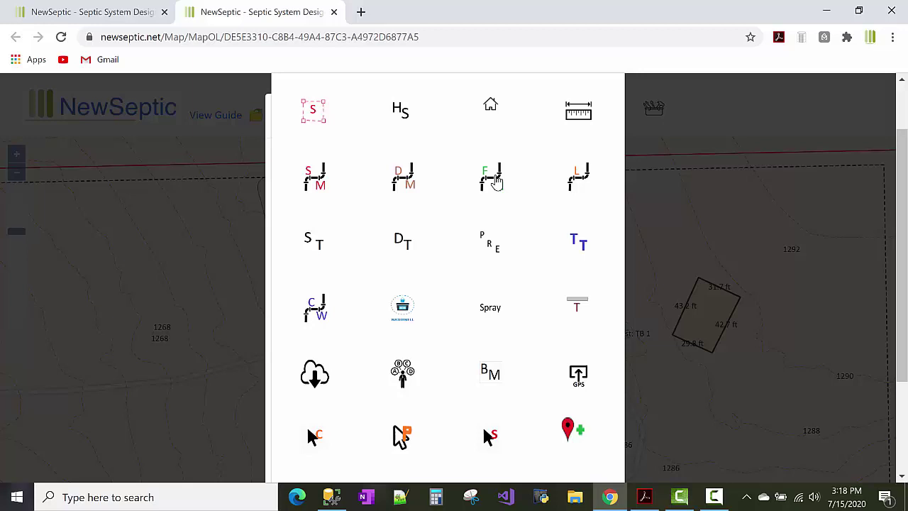
pyautogui.click(496, 182)
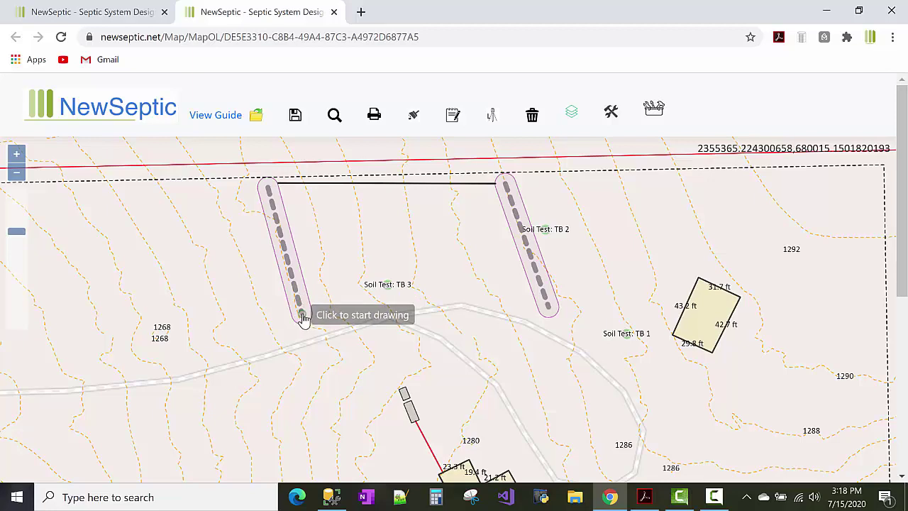
pyautogui.click(548, 310)
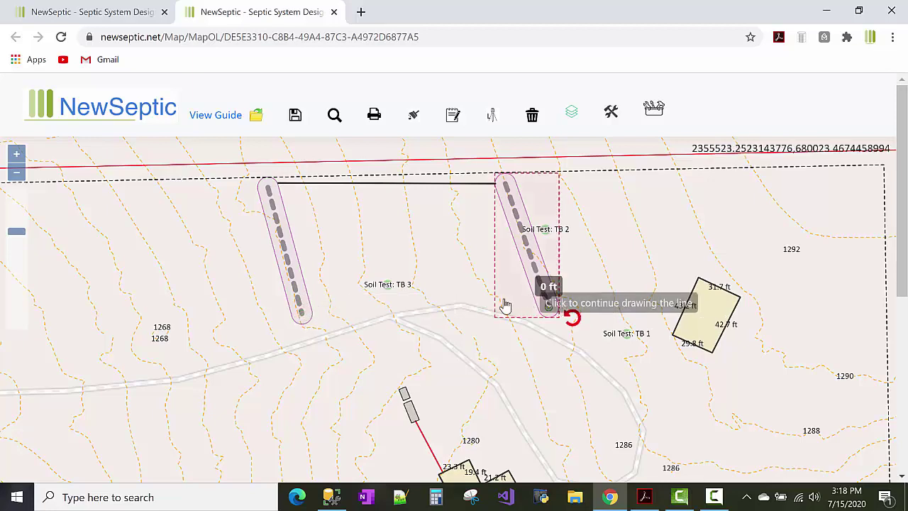
pyautogui.doubleClick(303, 314)
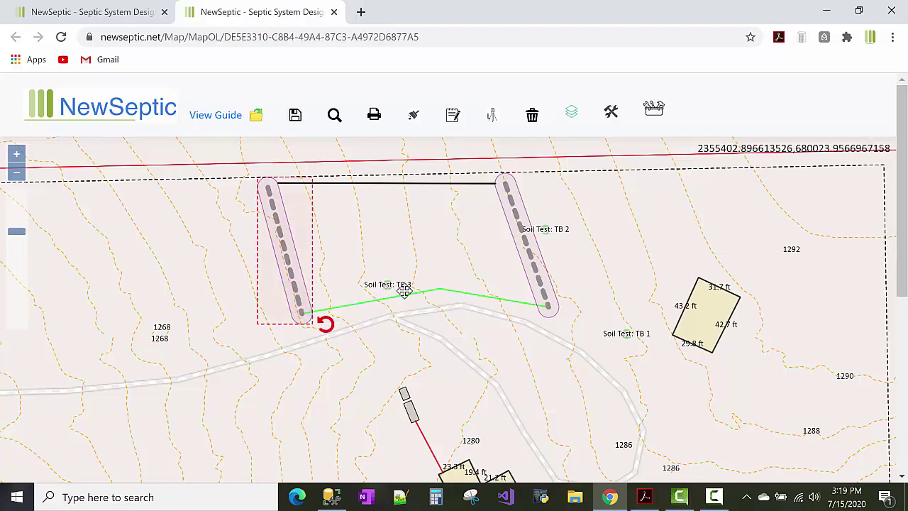
# Edit the green force main's vertices, adding a bend point so it passes below Soil Test TB 3
pyautogui.click(455, 320)
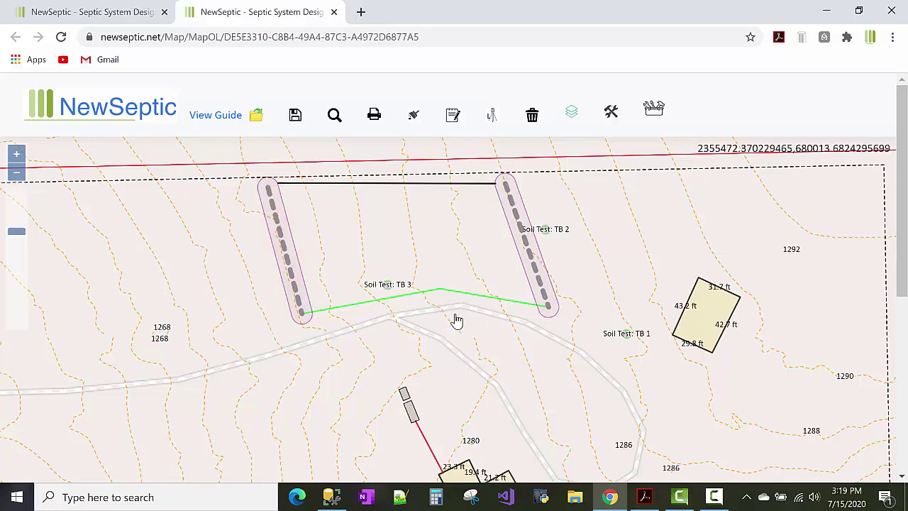
pyautogui.rightClick(422, 295)
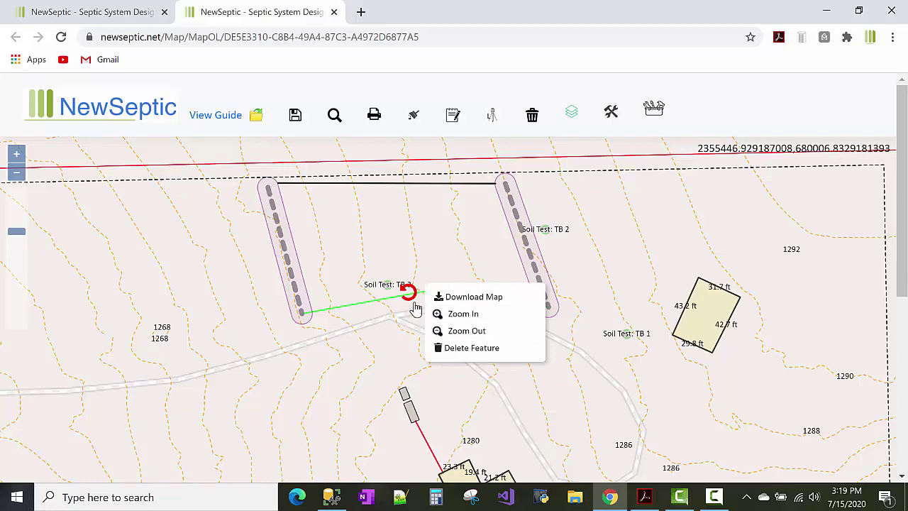
pyautogui.click(478, 239)
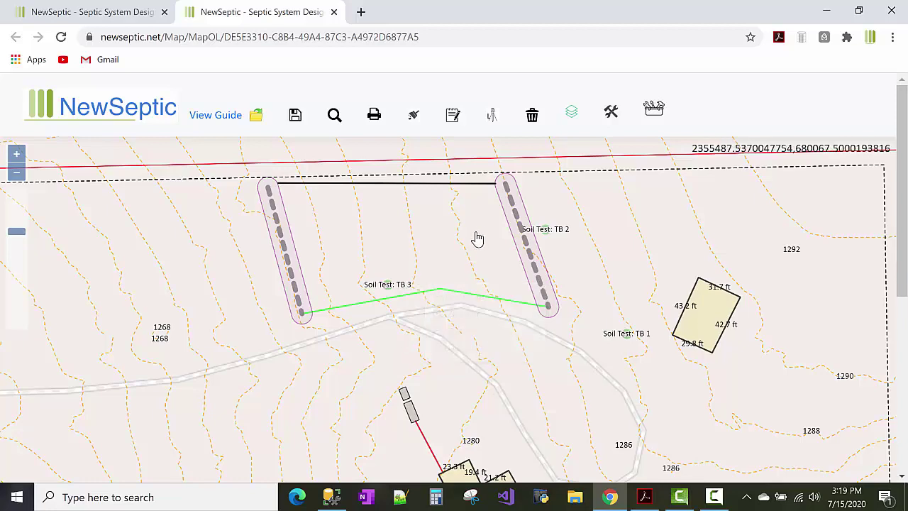
pyautogui.click(495, 302)
pyautogui.rightClick(495, 303)
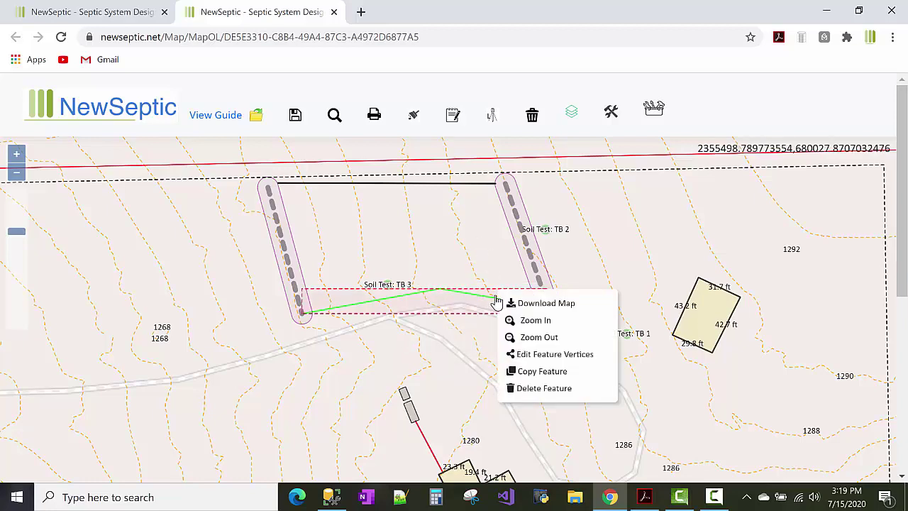
pyautogui.click(514, 355)
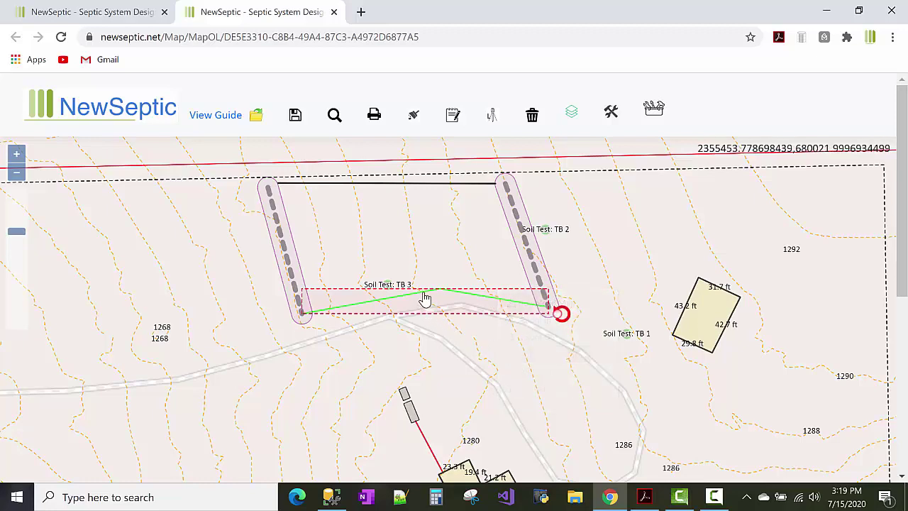
pyautogui.moveTo(421, 298); pyautogui.dragTo(473, 298)
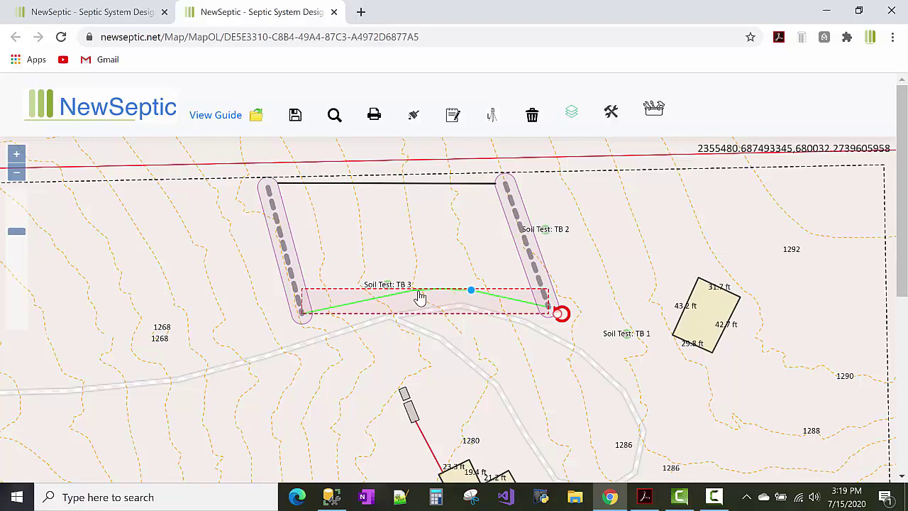
pyautogui.moveTo(422, 300); pyautogui.dragTo(381, 305)
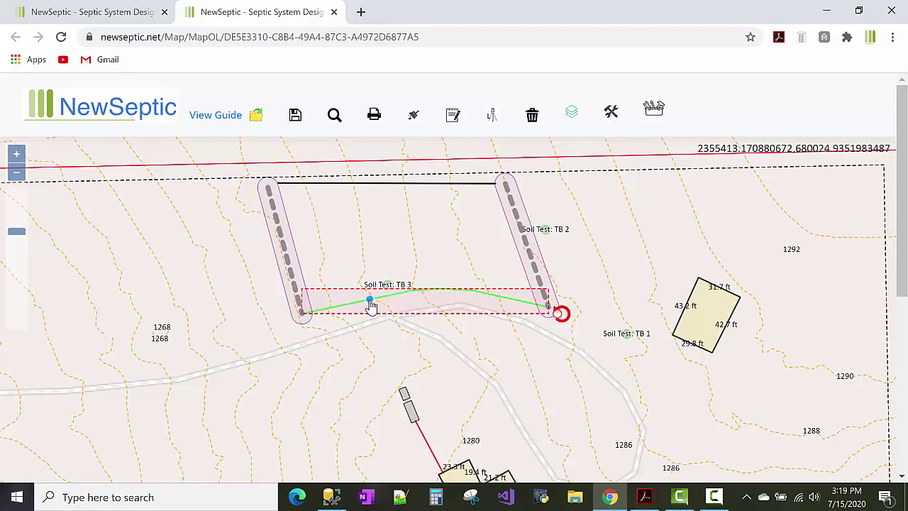
pyautogui.click(432, 362)
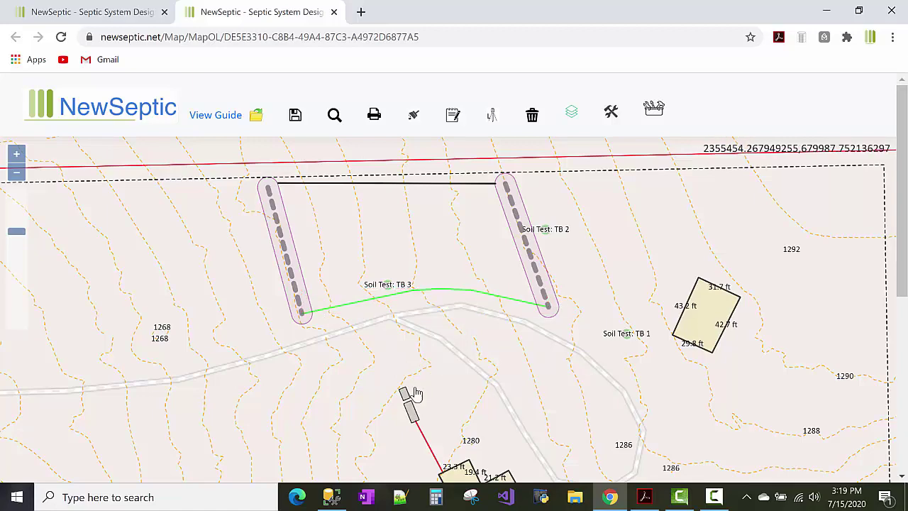
# Draw a 71.6 ft force main from the dose tank to the existing main at TB 3
pyautogui.click(613, 113)
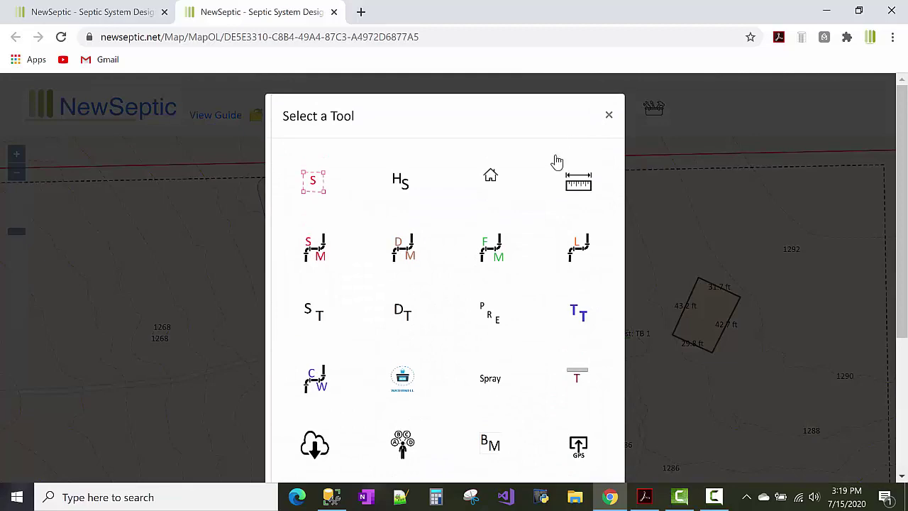
pyautogui.click(493, 250)
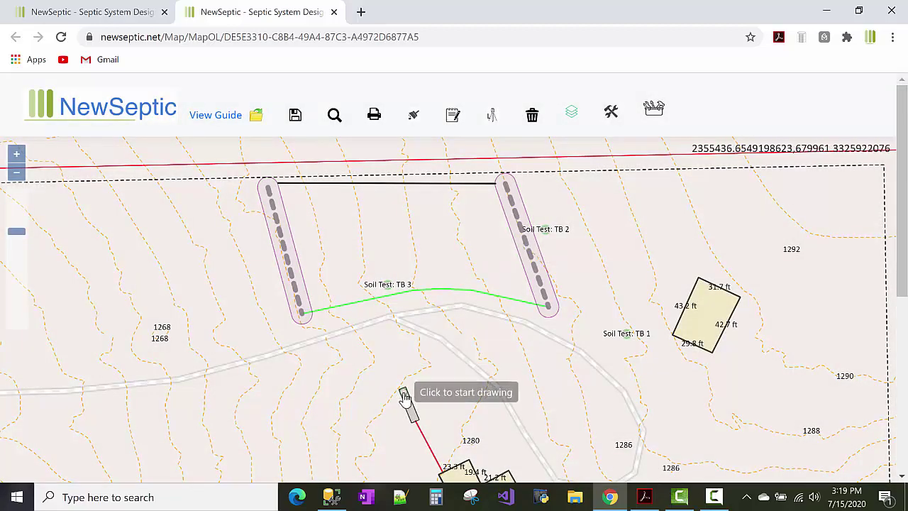
pyautogui.click(404, 394)
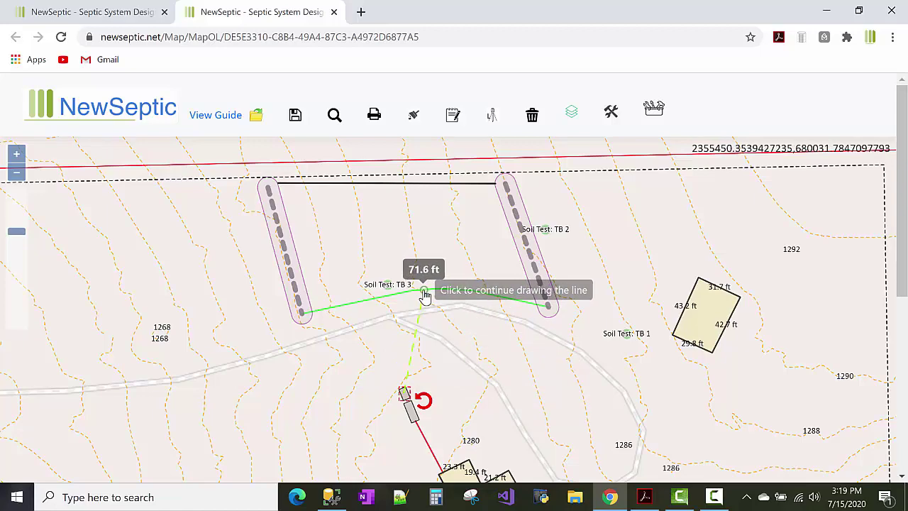
pyautogui.doubleClick(424, 295)
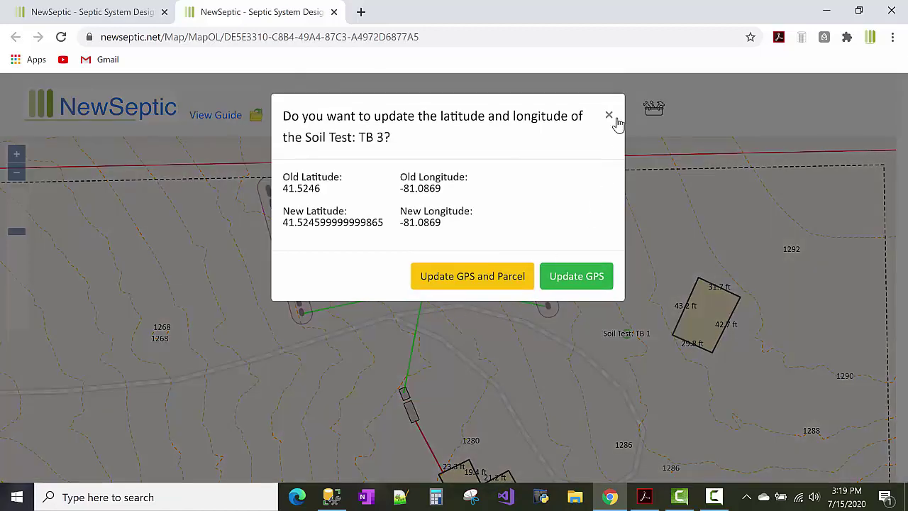
# Decline the TB 3 coordinate-update prompts and pan the map toward the dwelling
pyautogui.click(611, 116)
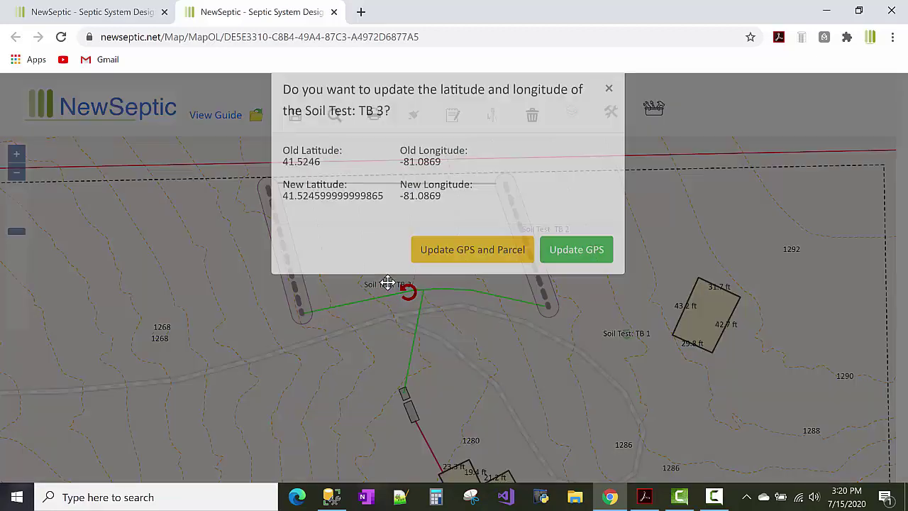
pyautogui.click(386, 284)
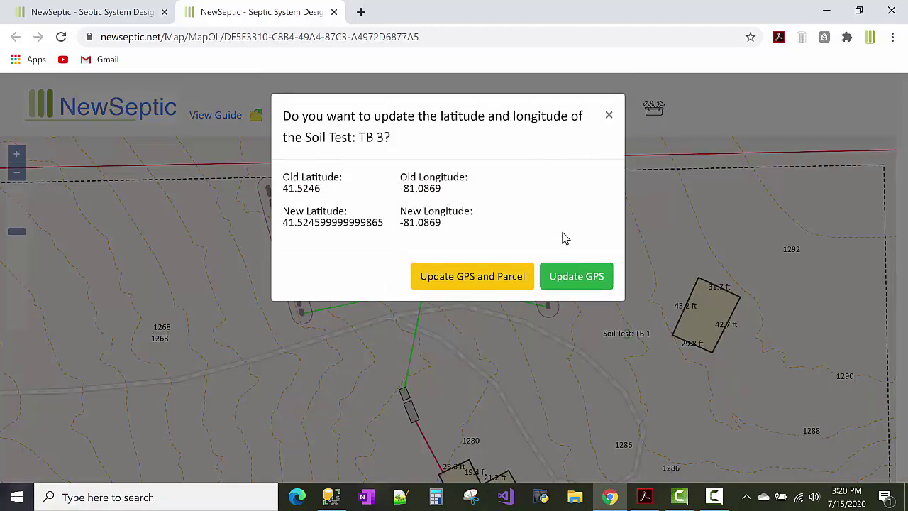
pyautogui.click(608, 115)
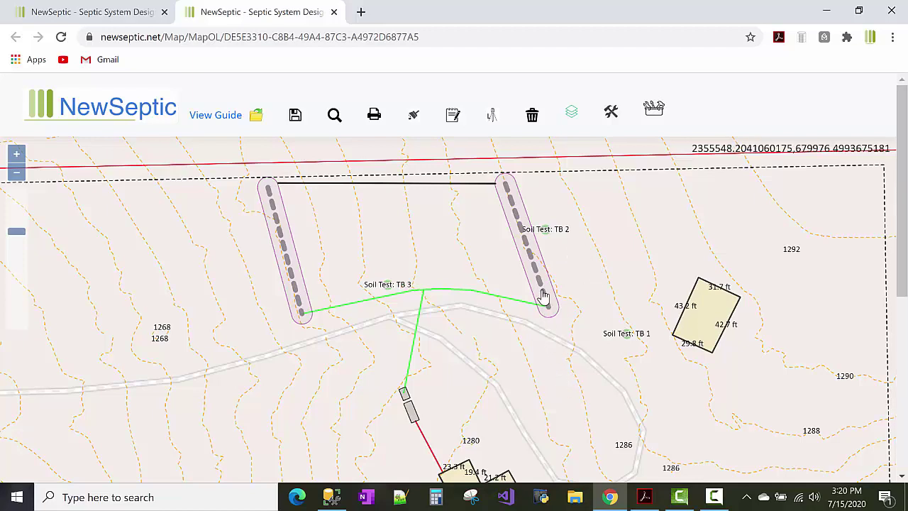
pyautogui.moveTo(541, 300); pyautogui.dragTo(537, 270)
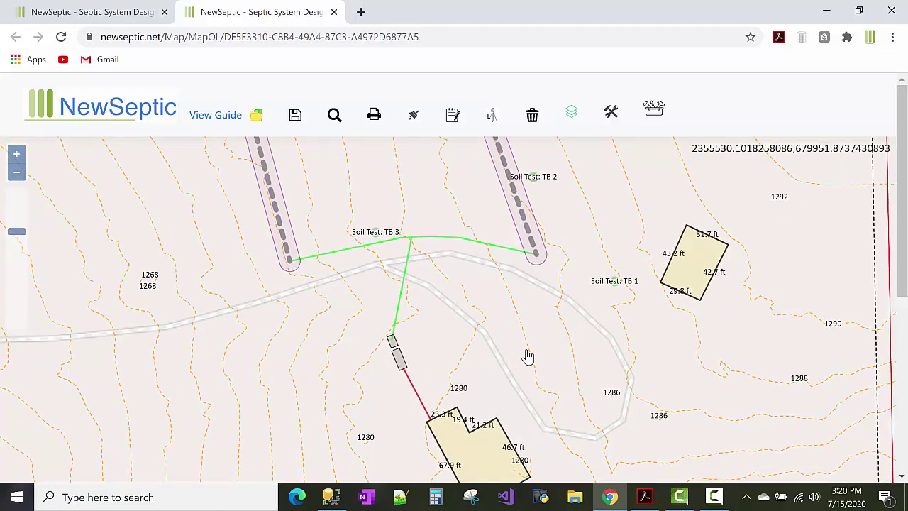
# Zoom out to show the whole parcel, then browse the drawing tools list and close it
pyautogui.click(15, 174)
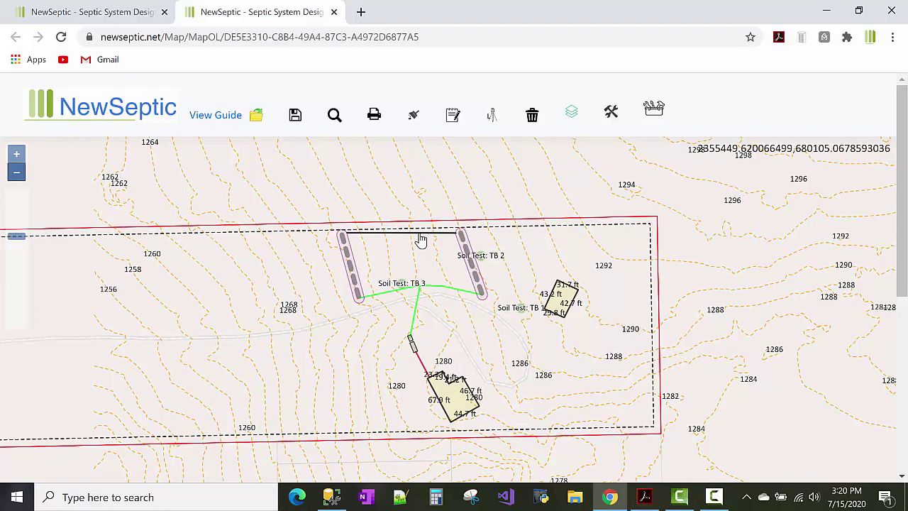
pyautogui.click(612, 115)
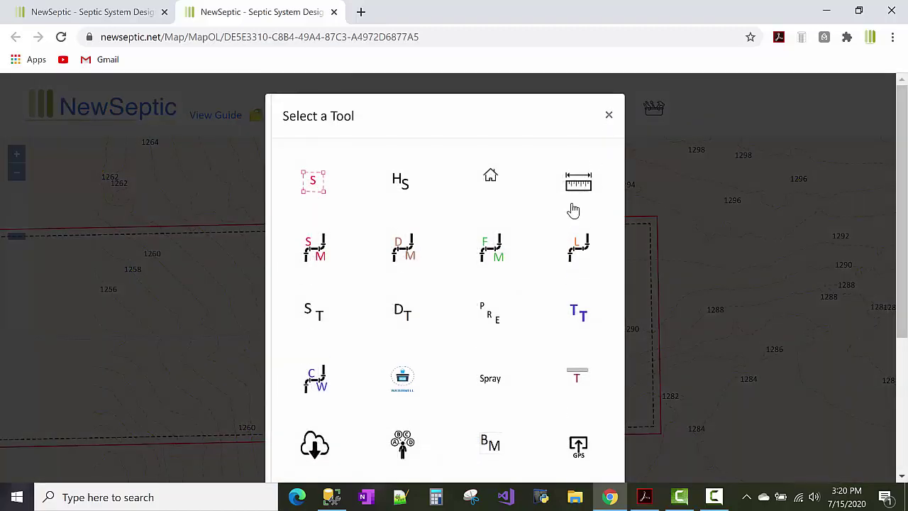
pyautogui.scroll(-1, 423, 301)
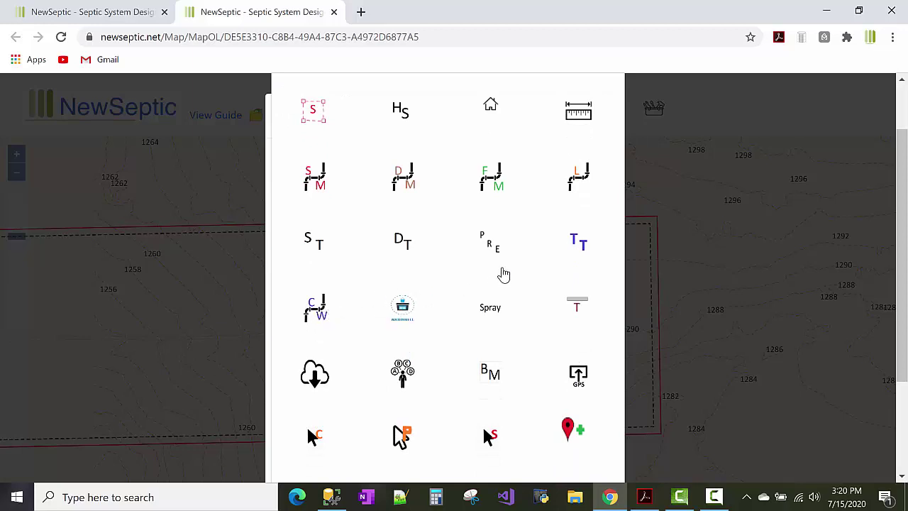
pyautogui.scroll(-1, 504, 274)
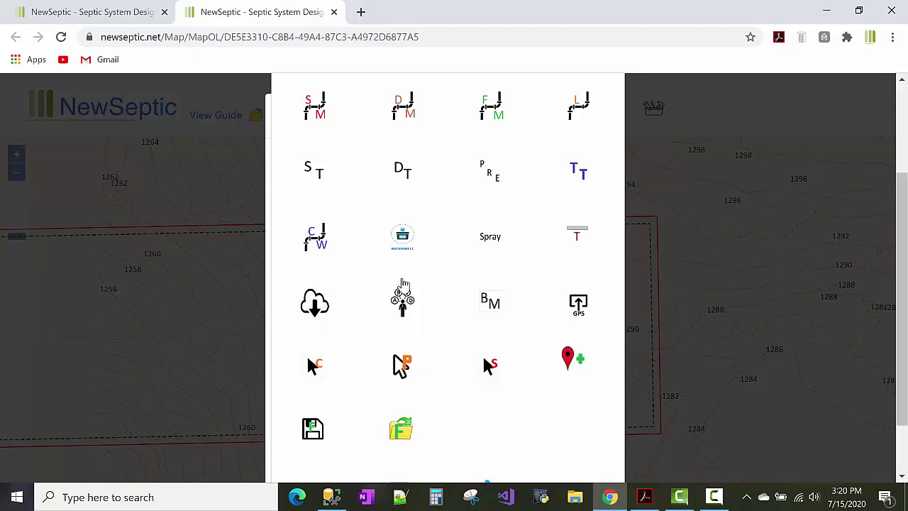
pyautogui.scroll(3, 578, 298)
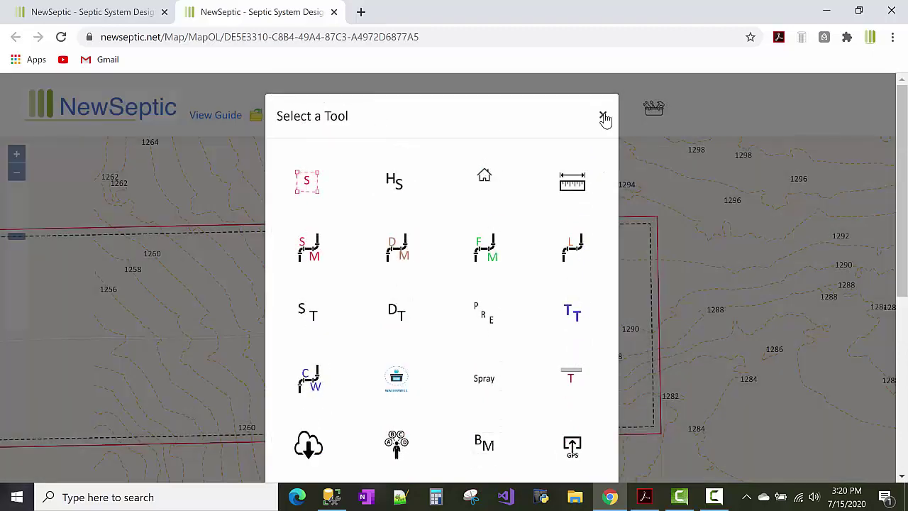
pyautogui.click(609, 115)
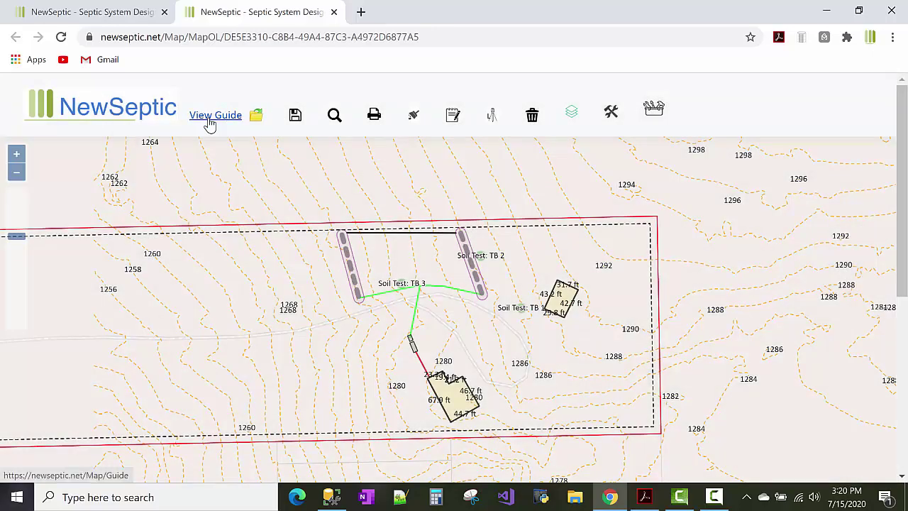
# Open the Mapping Guide in a new tab, scroll to its List of Drawing Tools, then return to the map
pyautogui.click(216, 116)
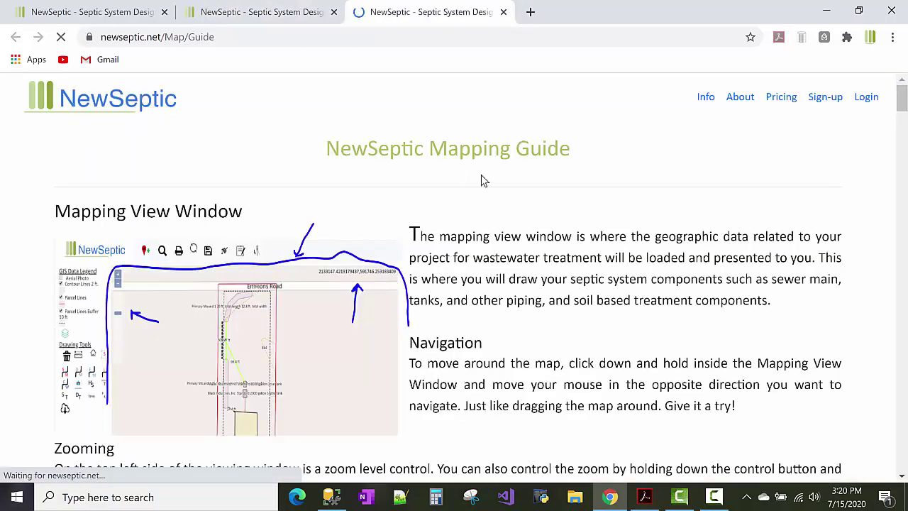
pyautogui.scroll(-1, 504, 192)
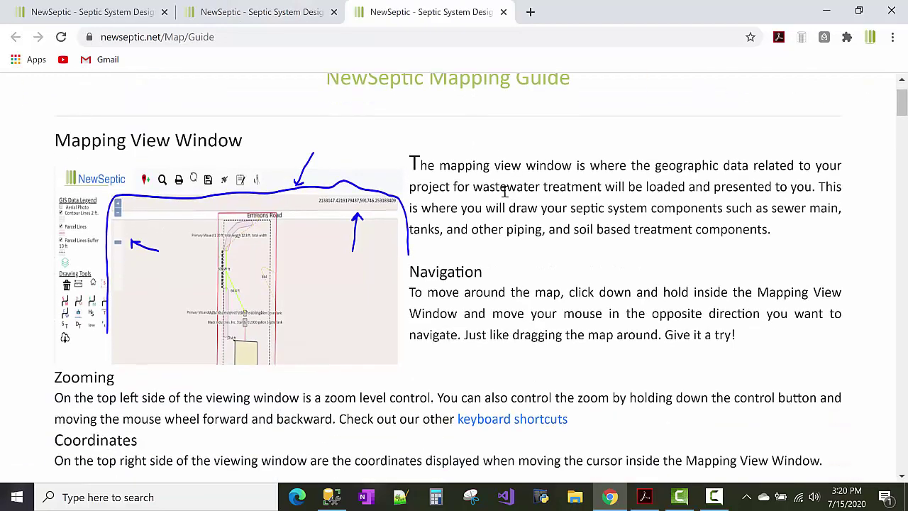
pyautogui.scroll(-15, 501, 190)
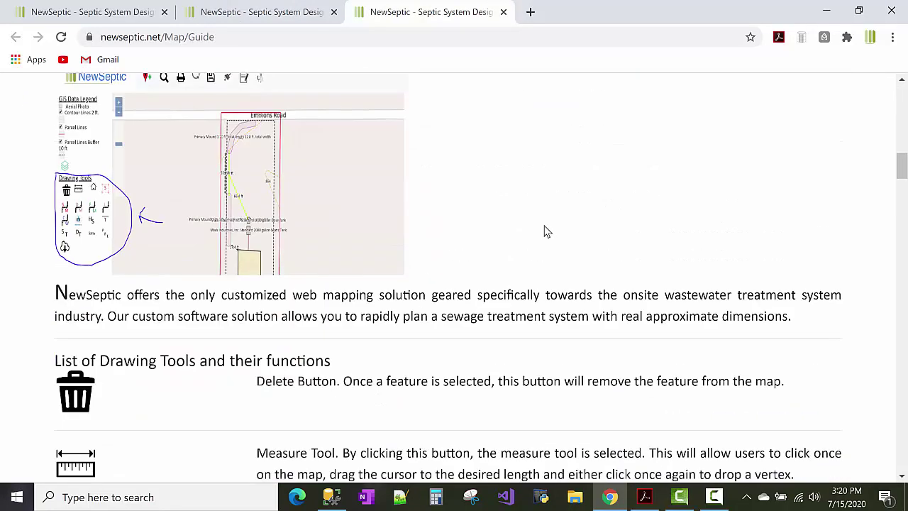
pyautogui.scroll(-4, 295, 303)
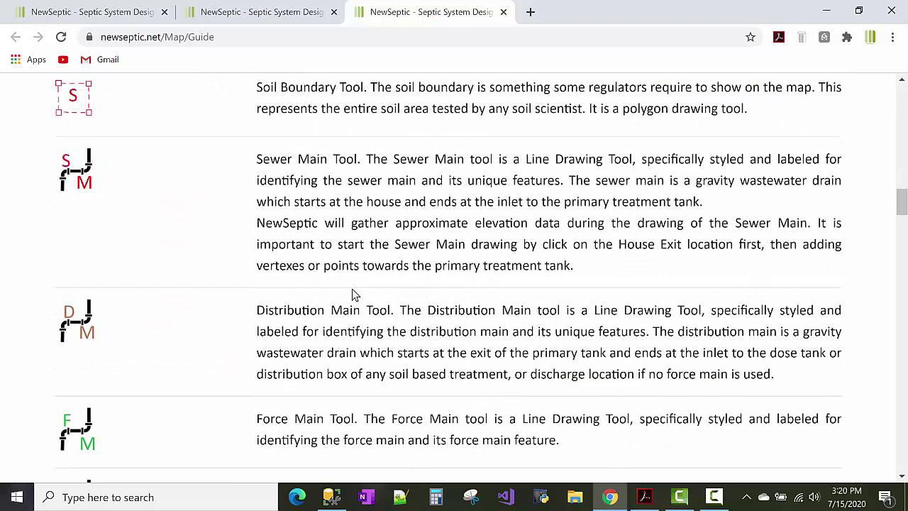
pyautogui.scroll(-3, 277, 306)
pyautogui.click(295, 6)
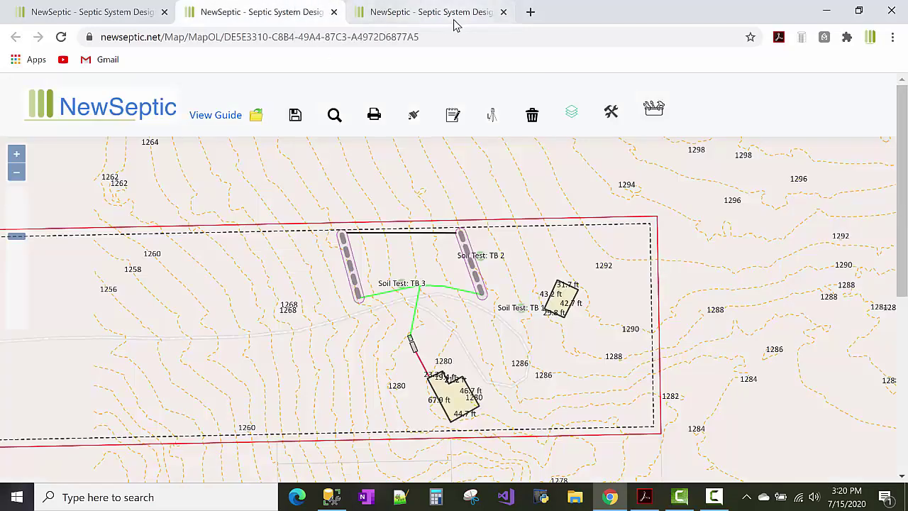
# Open the Septic Map print view, in portrait at 1 in. : 50 ft. scale
pyautogui.click(373, 117)
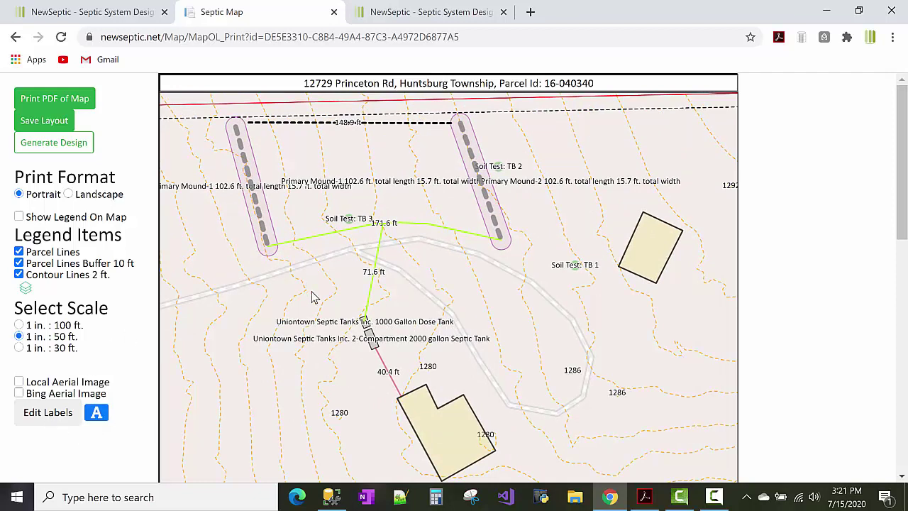
# Trim the Primary Mound-1 label's text down to just 'Primary Mound-1'
pyautogui.click(58, 416)
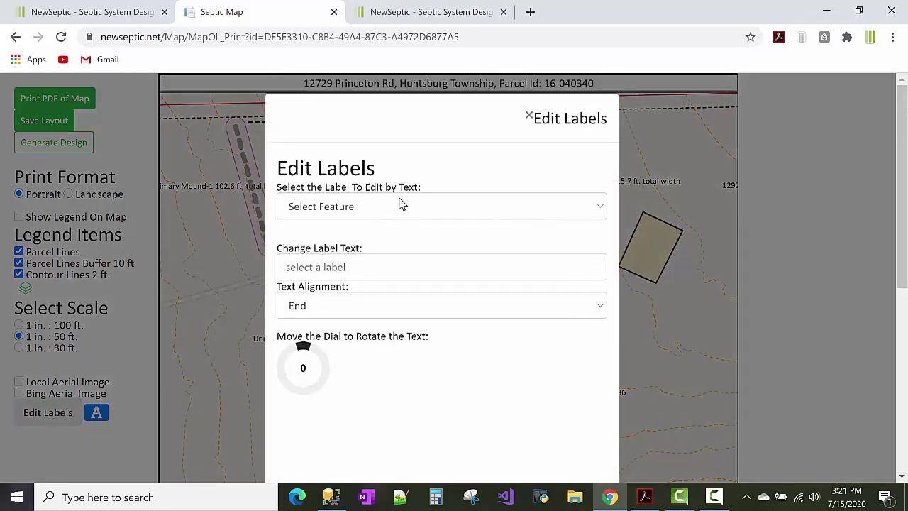
pyautogui.click(401, 204)
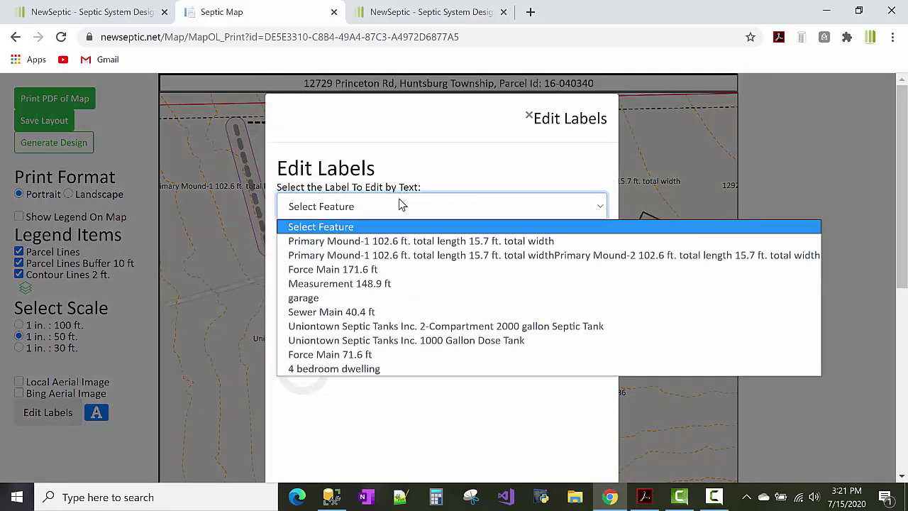
pyautogui.click(537, 242)
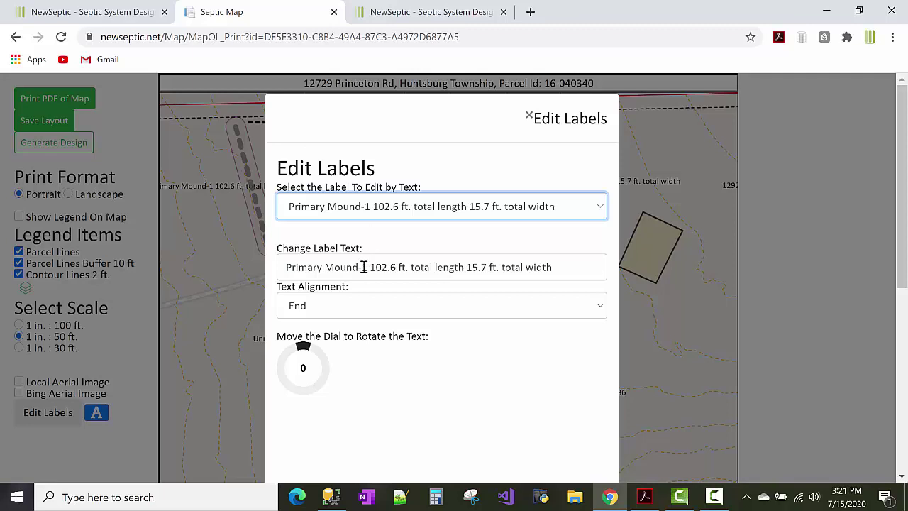
pyautogui.moveTo(364, 267); pyautogui.dragTo(564, 261)
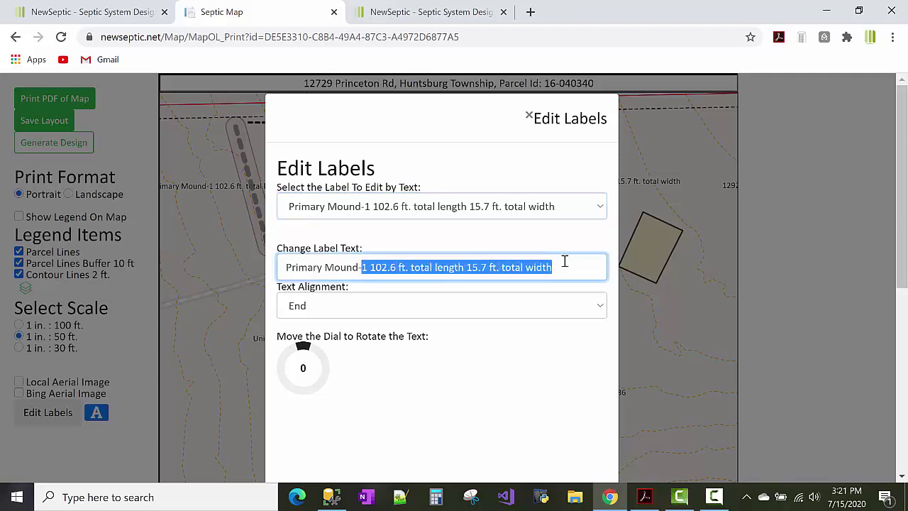
pyautogui.write('2')
pyautogui.click(542, 206)
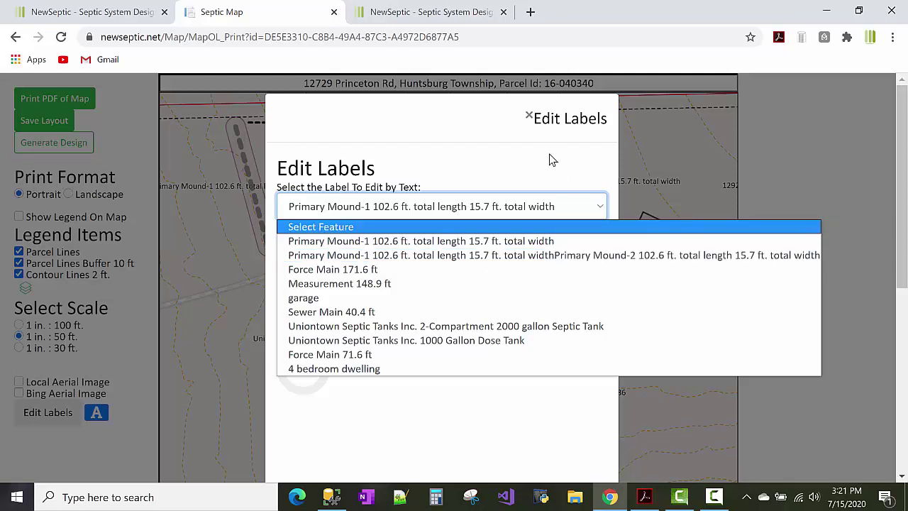
pyautogui.click(391, 249)
pyautogui.click(374, 267)
pyautogui.press('BackSpace')
pyautogui.write('1')
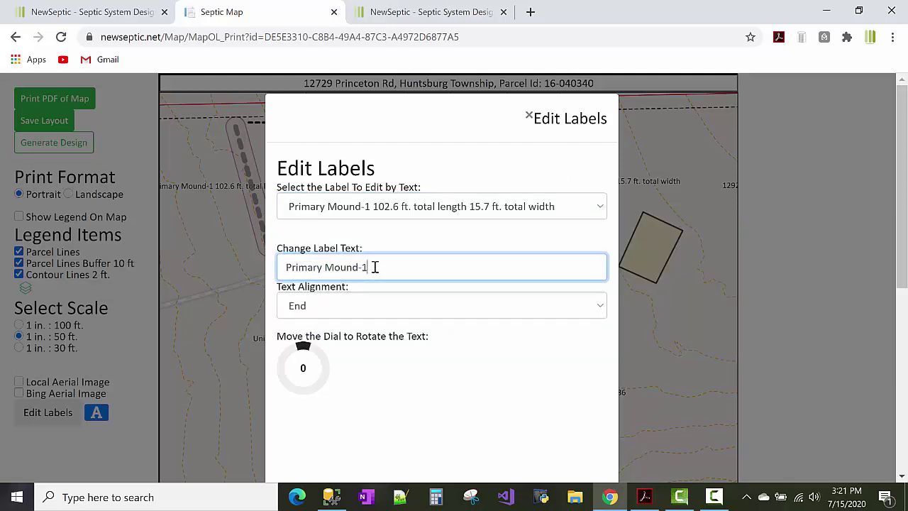
# Set the Primary Mound-1 label's text alignment to Right and save it
pyautogui.scroll(-2, 392, 287)
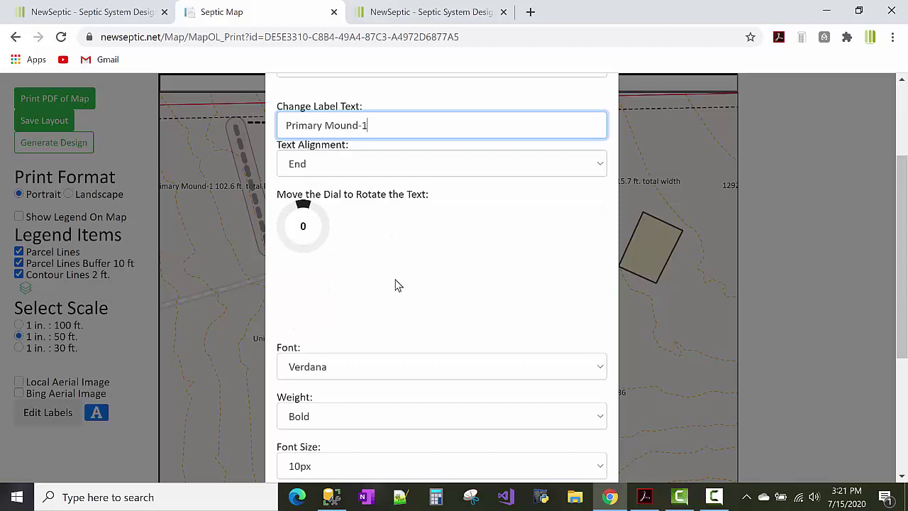
pyautogui.click(433, 164)
pyautogui.click(445, 211)
pyautogui.scroll(-3, 509, 264)
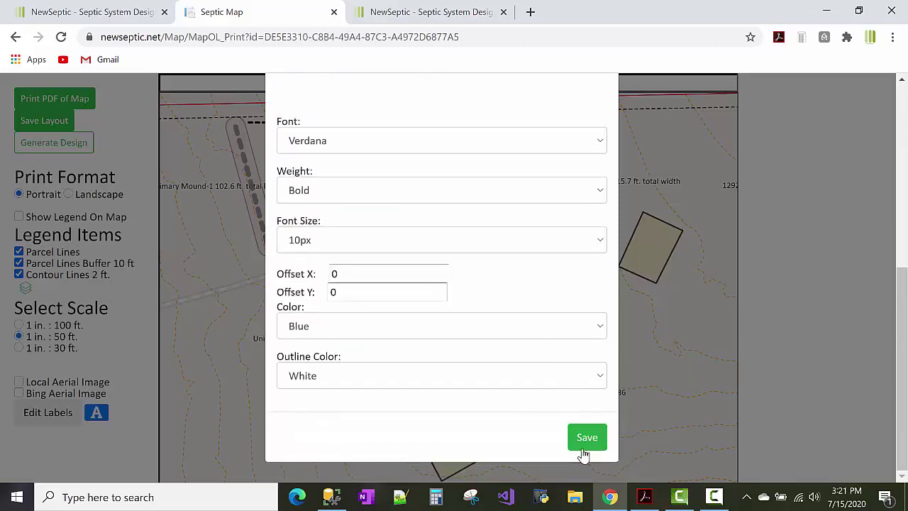
pyautogui.click(582, 437)
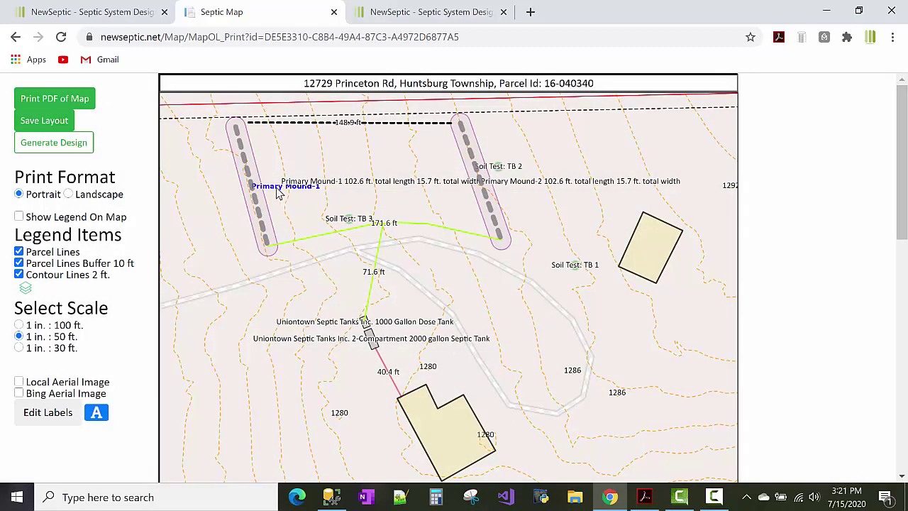
# Change the combined mound label's text to 'Primary Mound-2', right-align it, and save
pyautogui.click(69, 417)
pyautogui.click(413, 205)
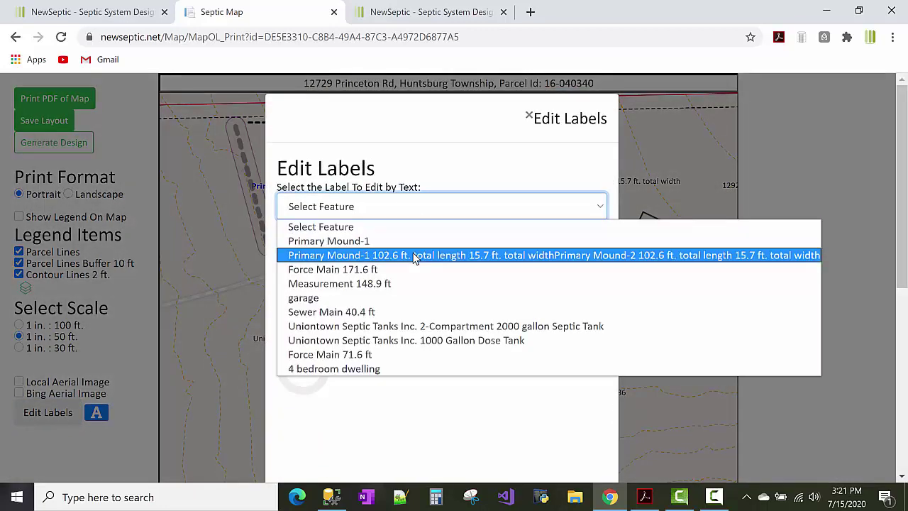
pyautogui.click(415, 255)
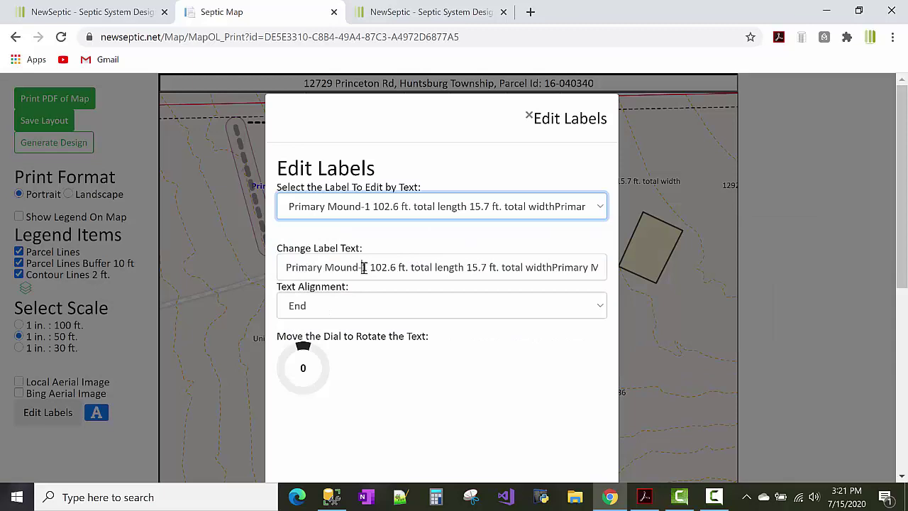
pyautogui.moveTo(364, 267); pyautogui.dragTo(681, 266)
pyautogui.write('2')
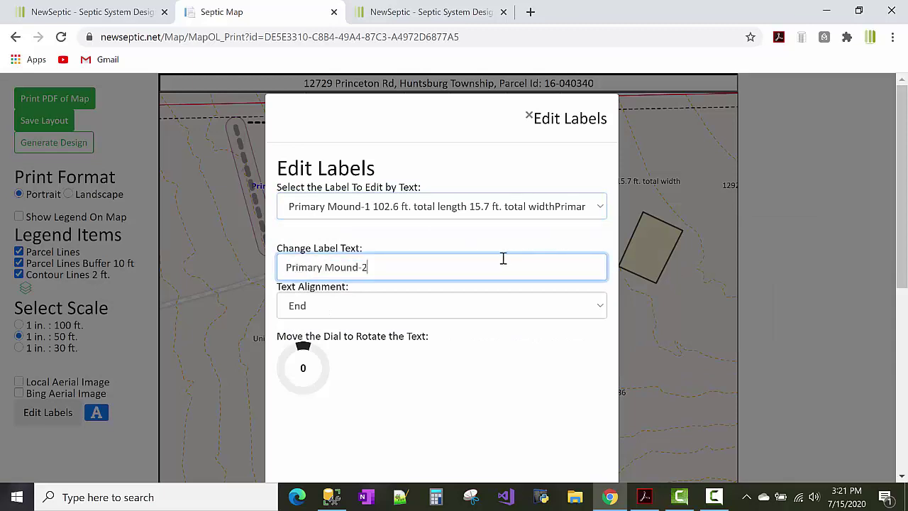
pyautogui.click(460, 310)
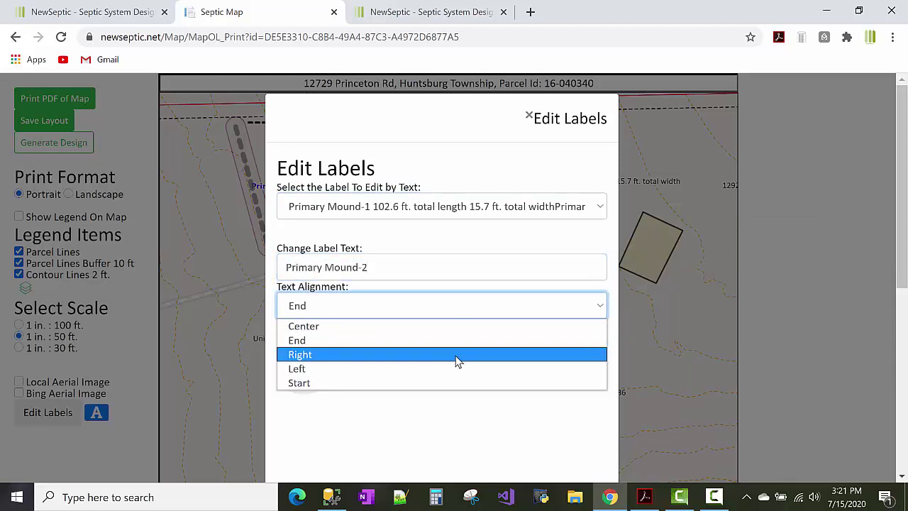
pyautogui.click(459, 356)
pyautogui.scroll(-1, 467, 344)
pyautogui.scroll(-3, 467, 344)
pyautogui.click(586, 450)
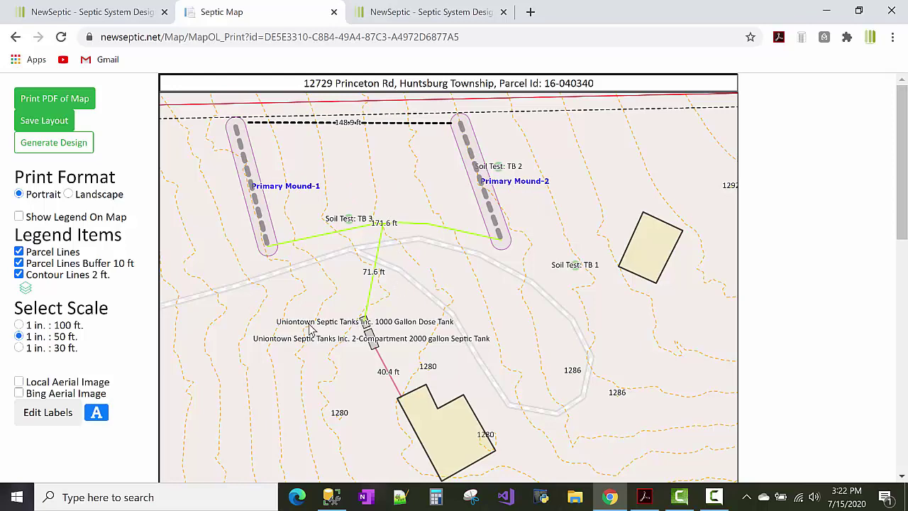
# Delete 'Septic Tanks Inc.' from the 2000 gallon septic tank label
pyautogui.click(37, 419)
pyautogui.click(426, 210)
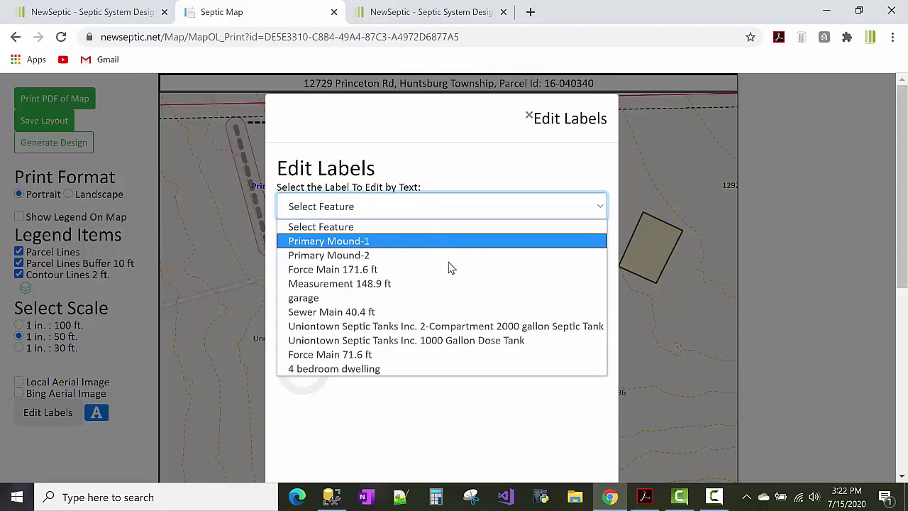
pyautogui.click(462, 328)
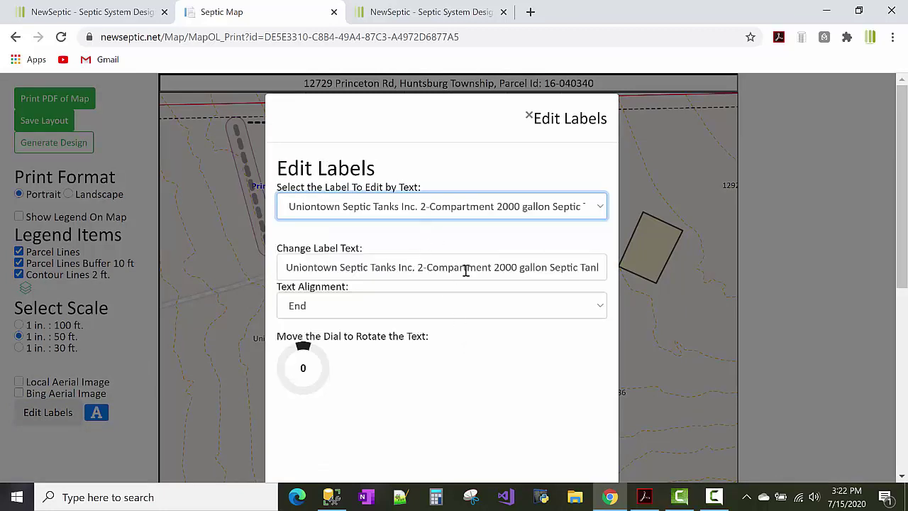
pyautogui.doubleClick(419, 267)
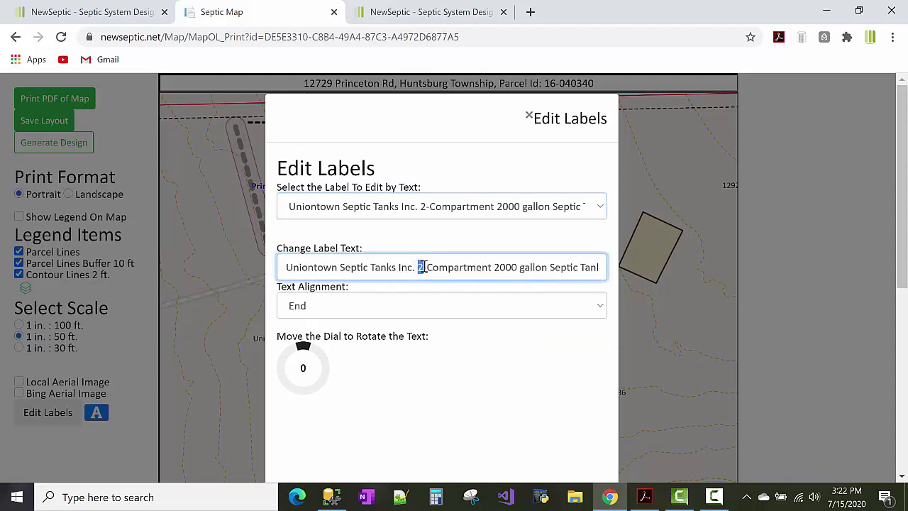
pyautogui.click(484, 262)
pyautogui.moveTo(340, 267); pyautogui.dragTo(416, 266)
pyautogui.press('Delete')
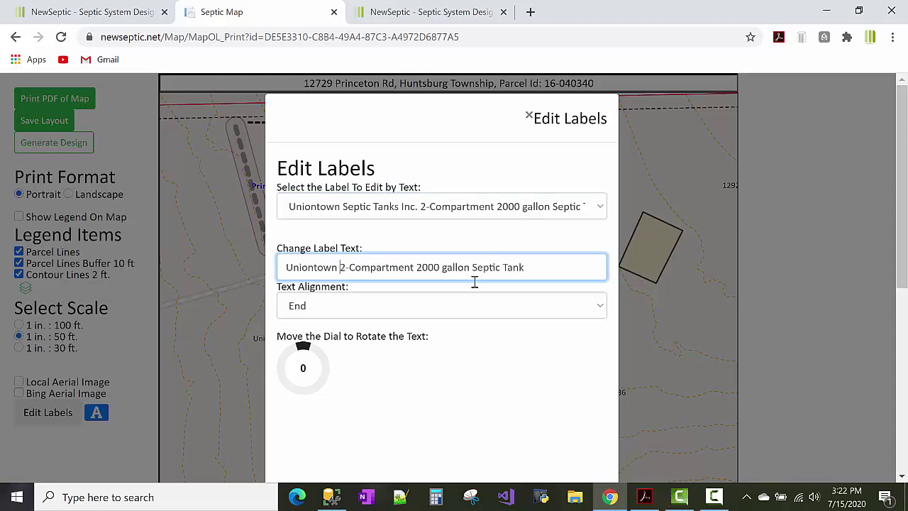
# Set the septic tank label's text alignment to Left and save it
pyautogui.scroll(-1, 473, 284)
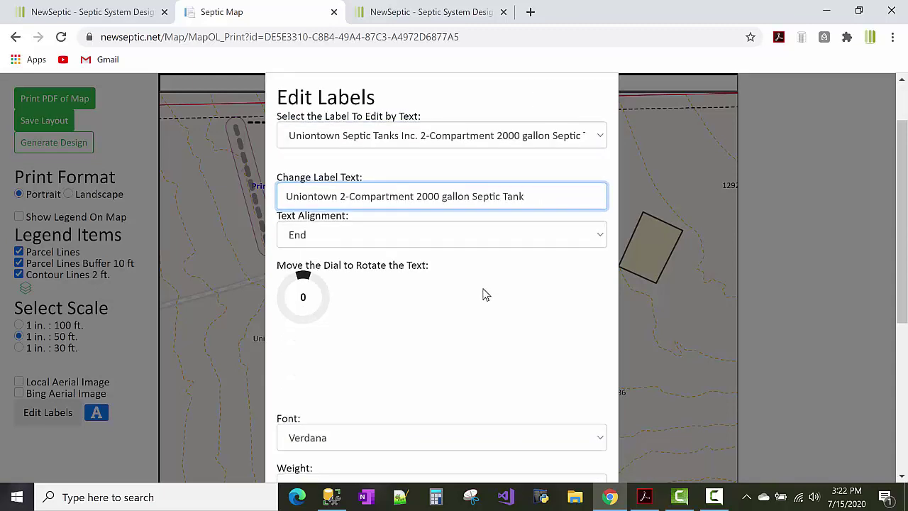
pyautogui.click(449, 239)
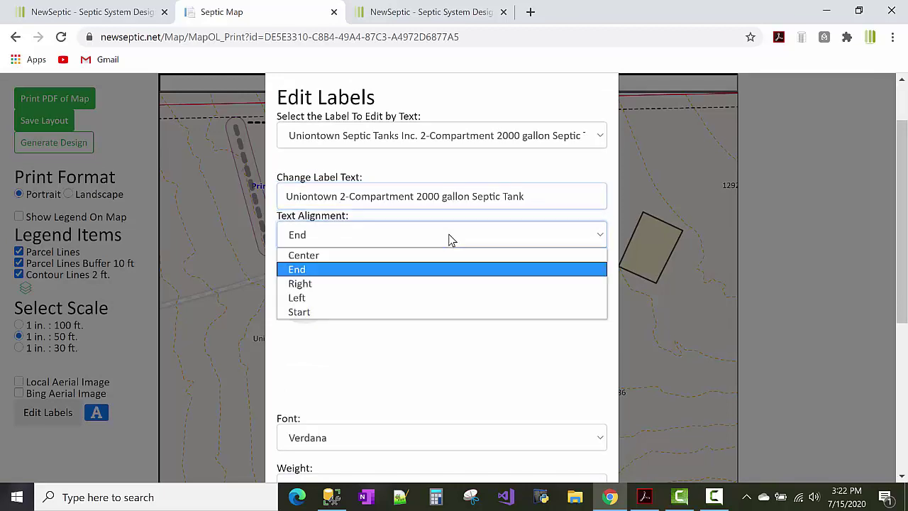
pyautogui.click(432, 299)
pyautogui.scroll(-3, 483, 351)
pyautogui.scroll(1, 550, 429)
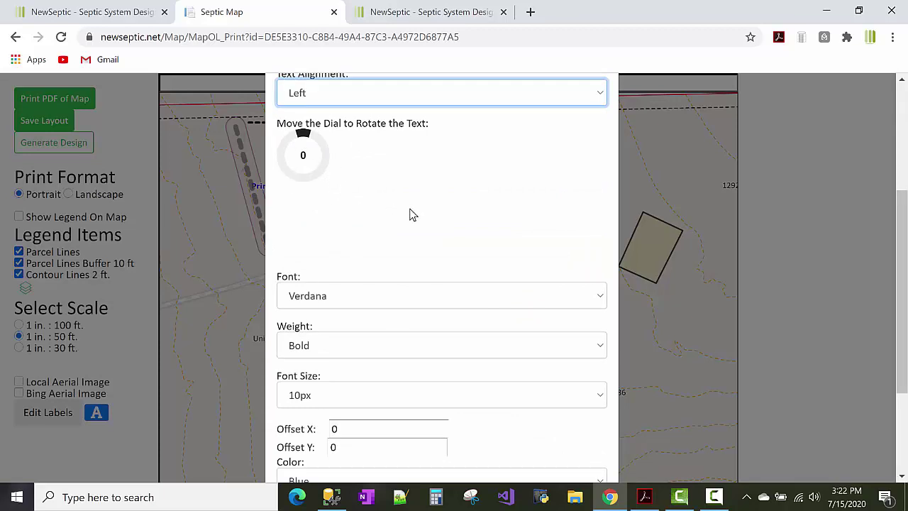
pyautogui.scroll(-1, 415, 216)
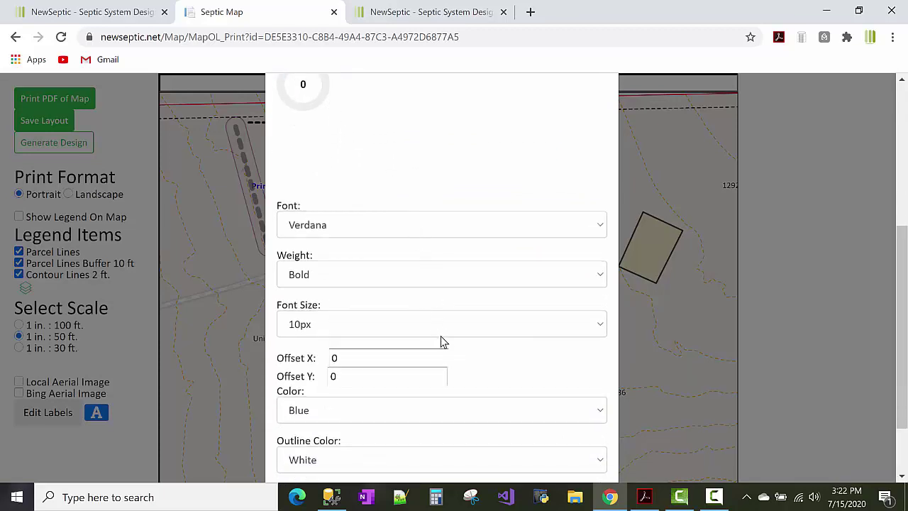
pyautogui.scroll(-1, 433, 341)
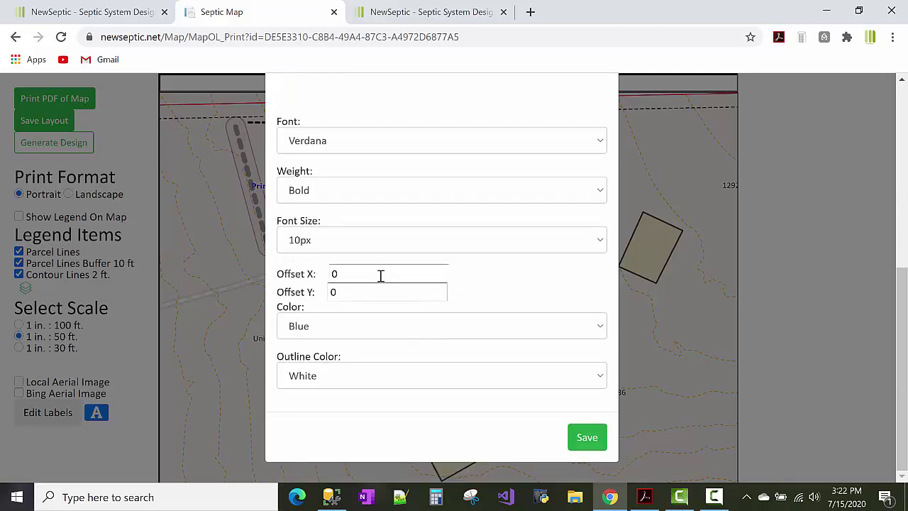
pyautogui.click(590, 439)
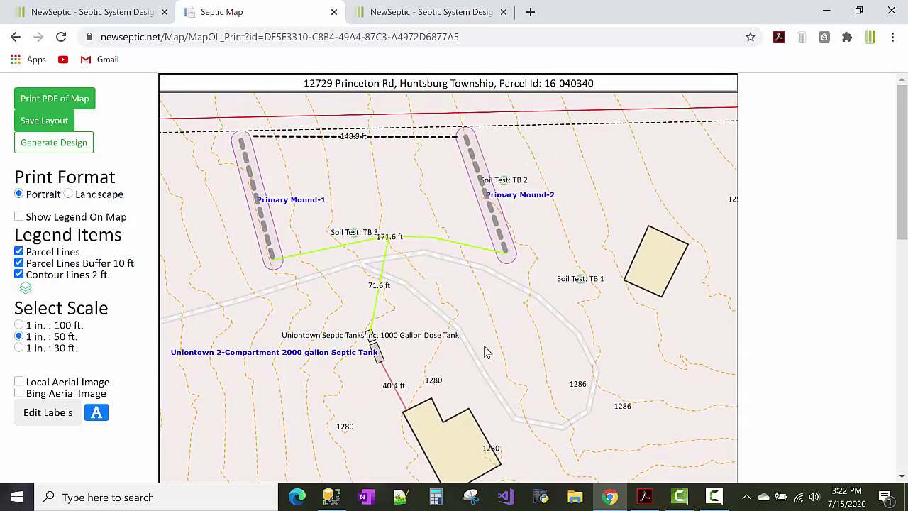
# Switch the print layout to Landscape and reposition the site on the page
pyautogui.click(68, 195)
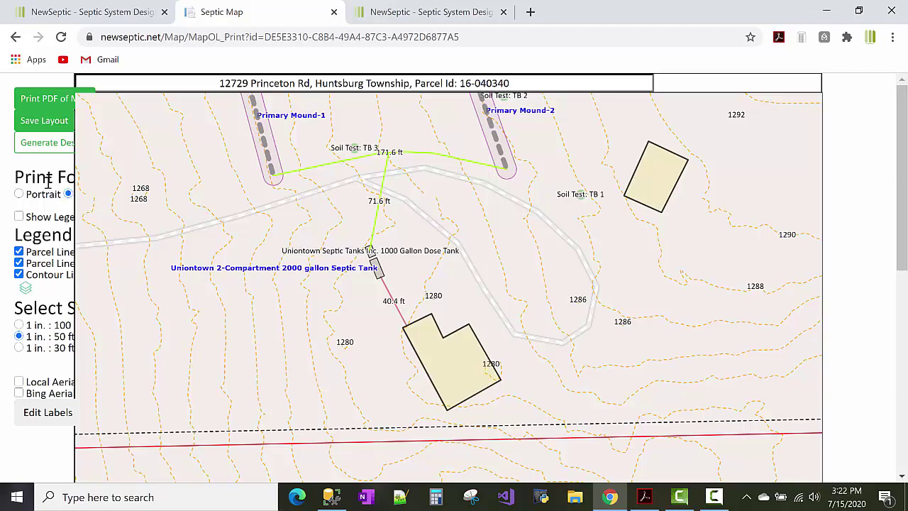
pyautogui.moveTo(190, 161); pyautogui.dragTo(213, 260)
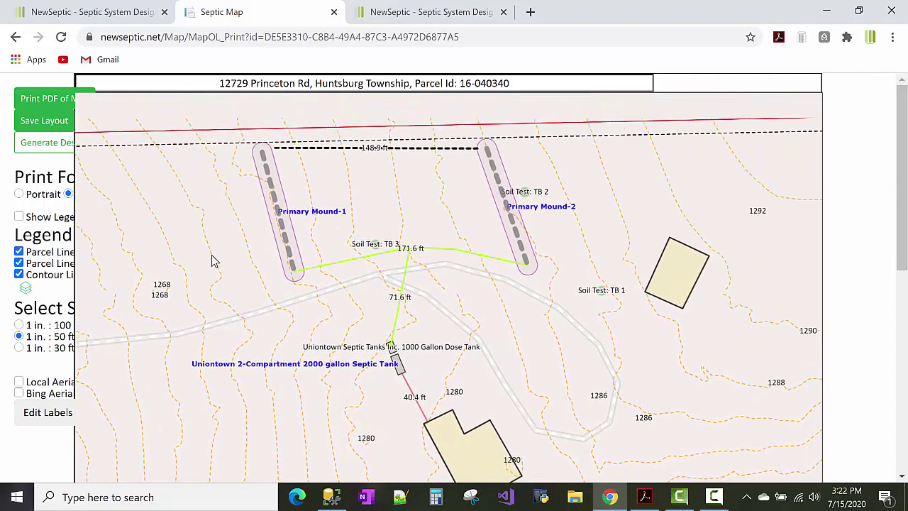
pyautogui.scroll(-2, 265, 251)
pyautogui.scroll(2, 266, 253)
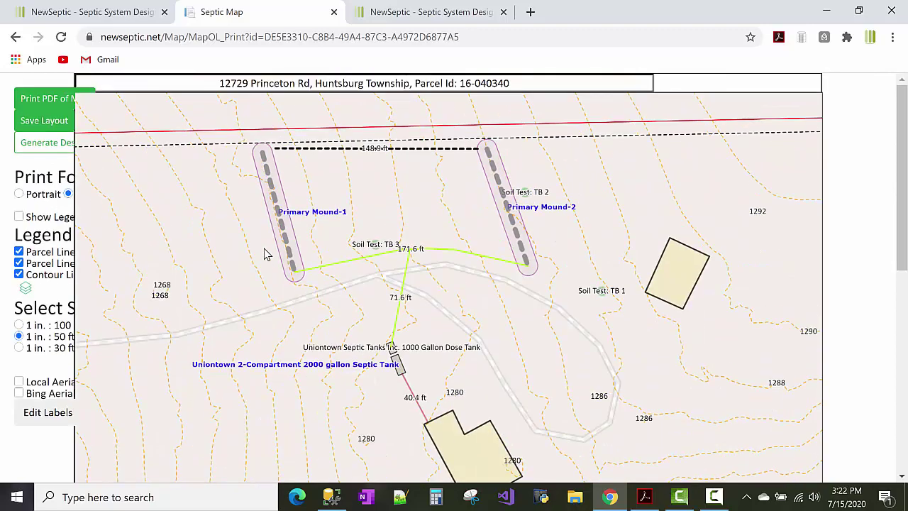
# Remove 'Septic Tanks Inc.' from the 1000 Gallon Dose Tank label, left-align it, and save
pyautogui.click(37, 413)
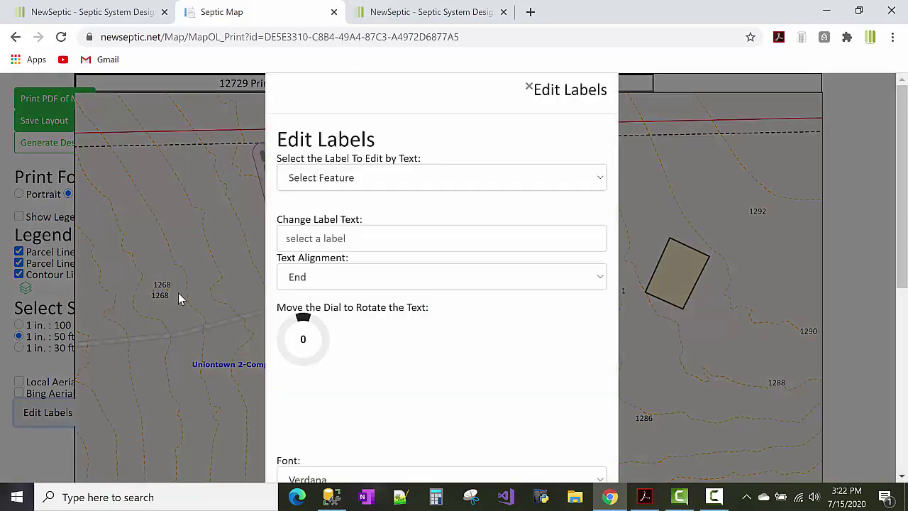
pyautogui.click(373, 207)
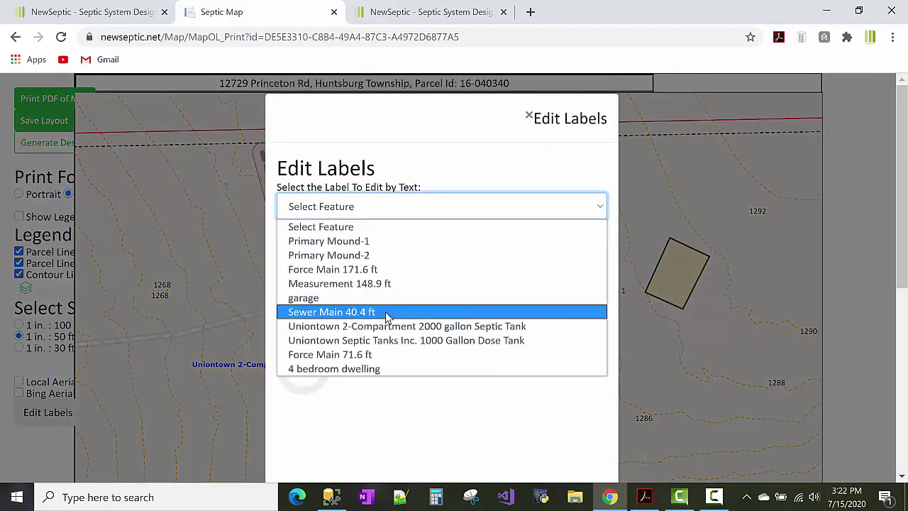
pyautogui.click(390, 340)
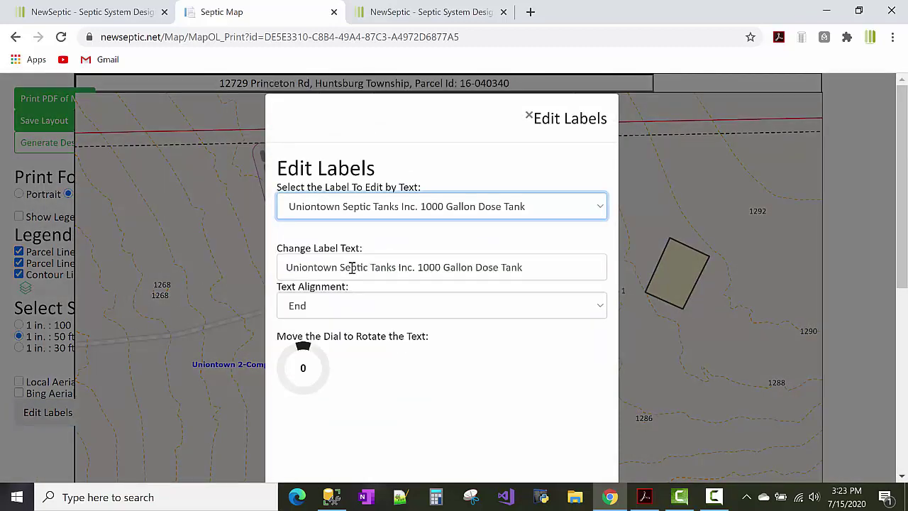
pyautogui.moveTo(342, 267); pyautogui.dragTo(422, 267)
pyautogui.press('BackSpace')
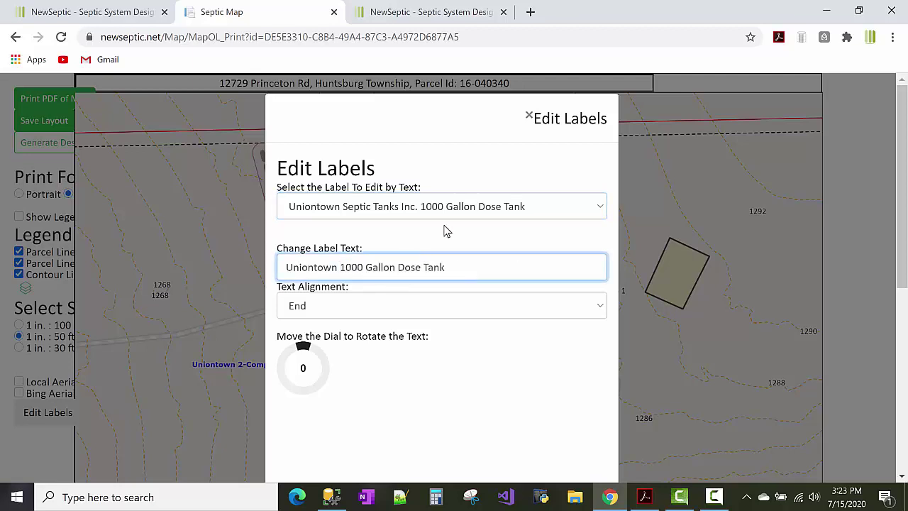
pyautogui.scroll(-2, 465, 212)
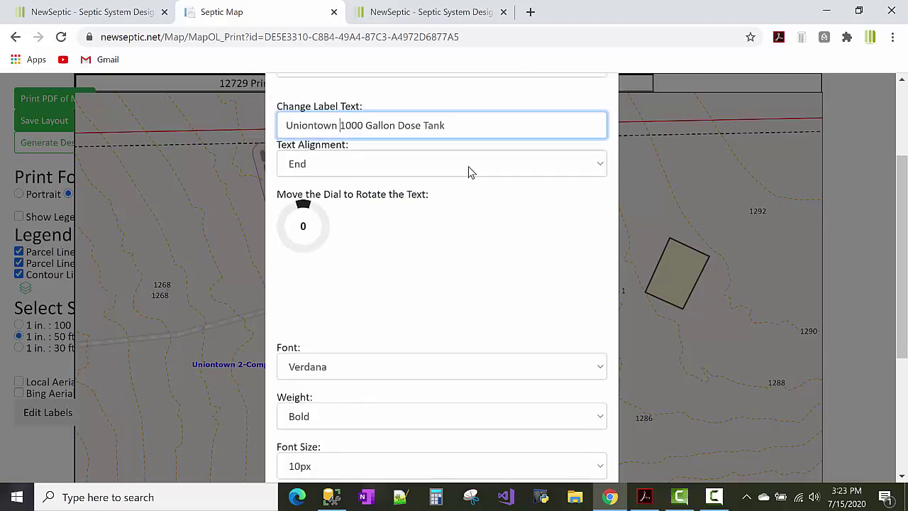
pyautogui.click(468, 168)
pyautogui.click(464, 226)
pyautogui.scroll(-3, 508, 296)
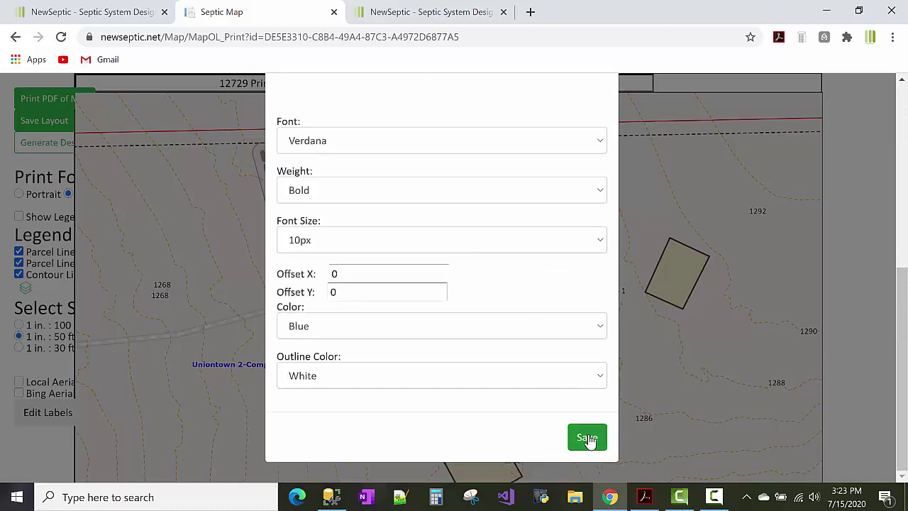
pyautogui.click(587, 437)
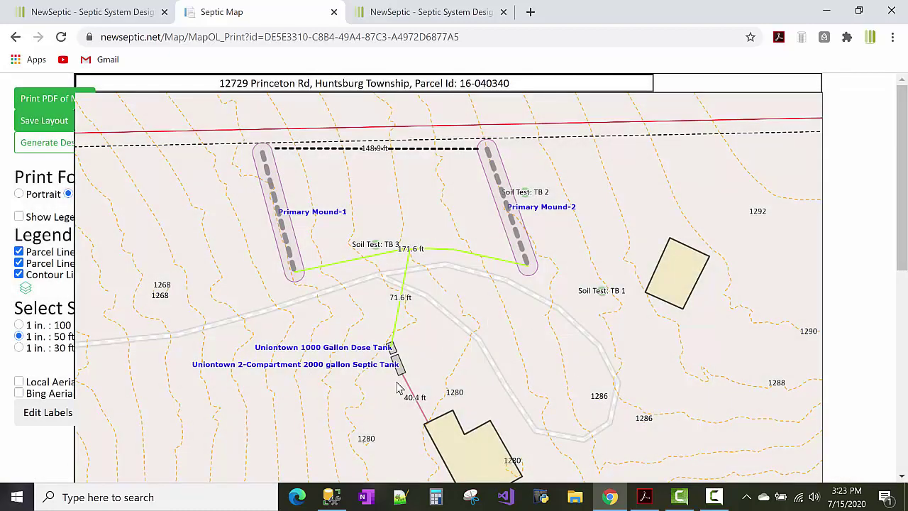
# Shorten the Sewer Main 40.4 ft label to '40 ft', left-align it, and save
pyautogui.click(46, 412)
pyautogui.click(318, 206)
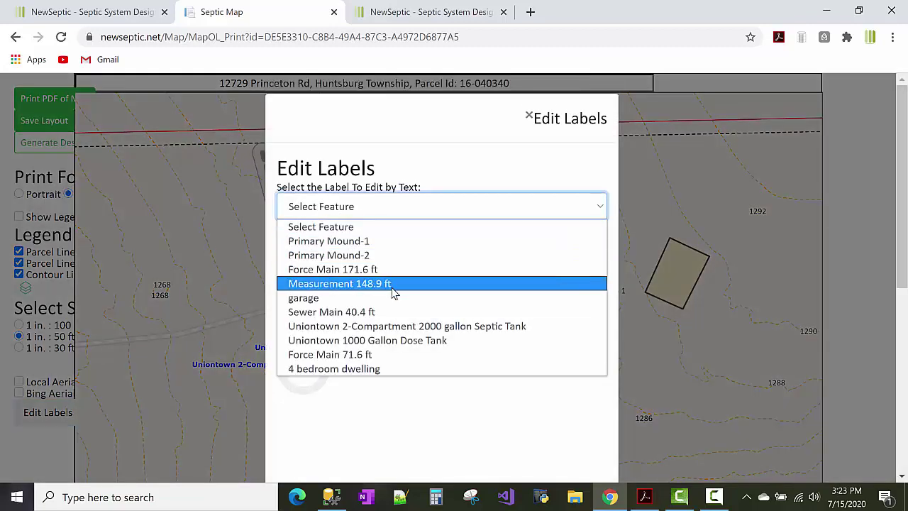
pyautogui.click(392, 312)
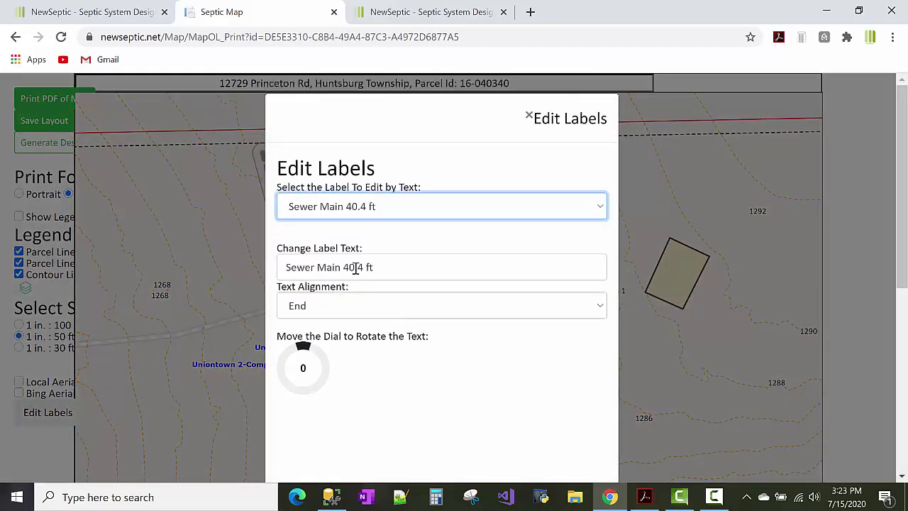
pyautogui.moveTo(356, 268); pyautogui.dragTo(365, 267)
pyautogui.press('BackSpace')
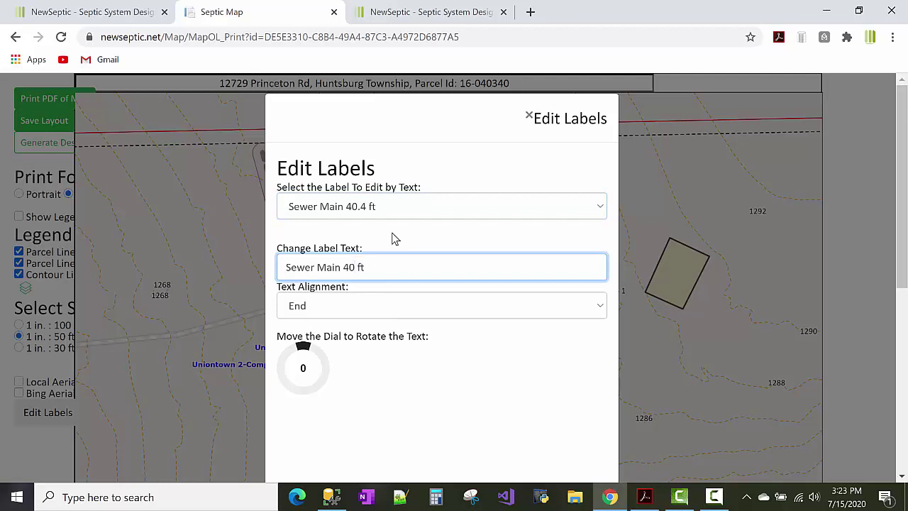
pyautogui.moveTo(346, 267); pyautogui.dragTo(224, 263)
pyautogui.press('BackSpace')
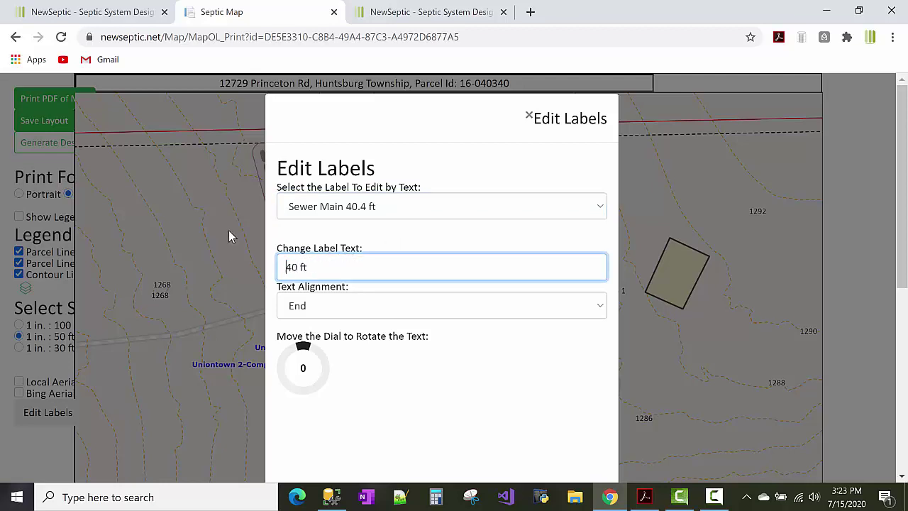
pyautogui.click(320, 298)
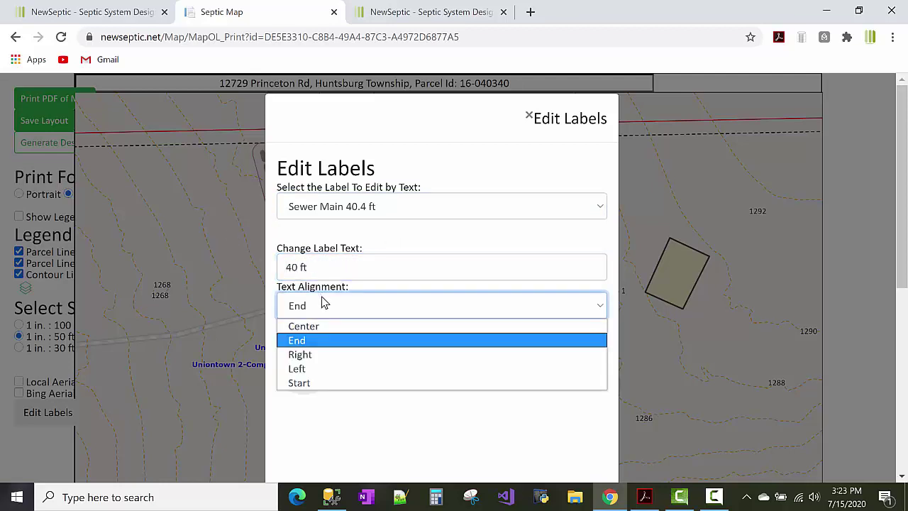
pyautogui.click(332, 368)
pyautogui.scroll(-5, 436, 371)
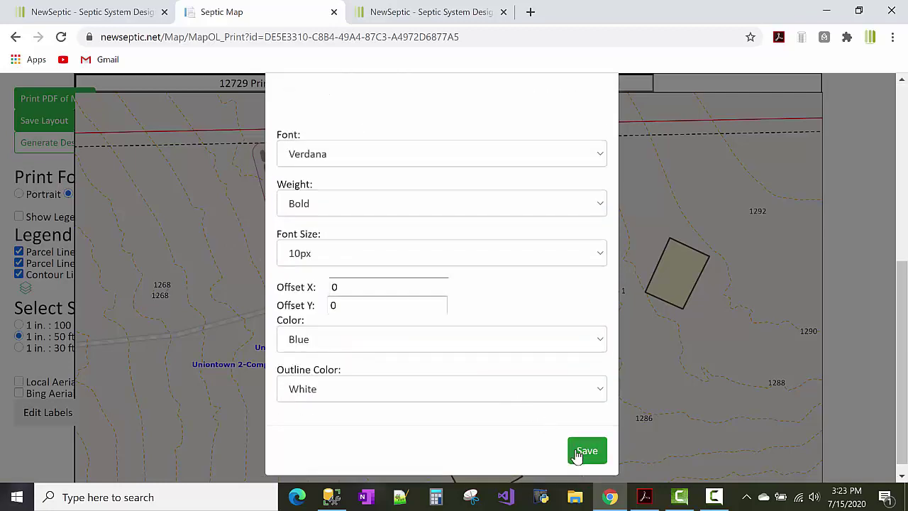
pyautogui.click(575, 456)
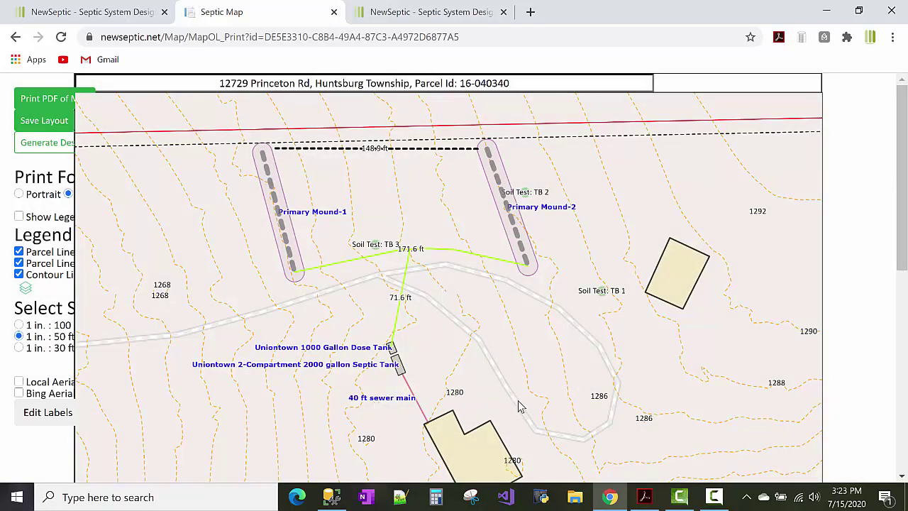
# Set the 4 bedroom dwelling label's alignment to Right and save it
pyautogui.moveTo(521, 404); pyautogui.dragTo(516, 399)
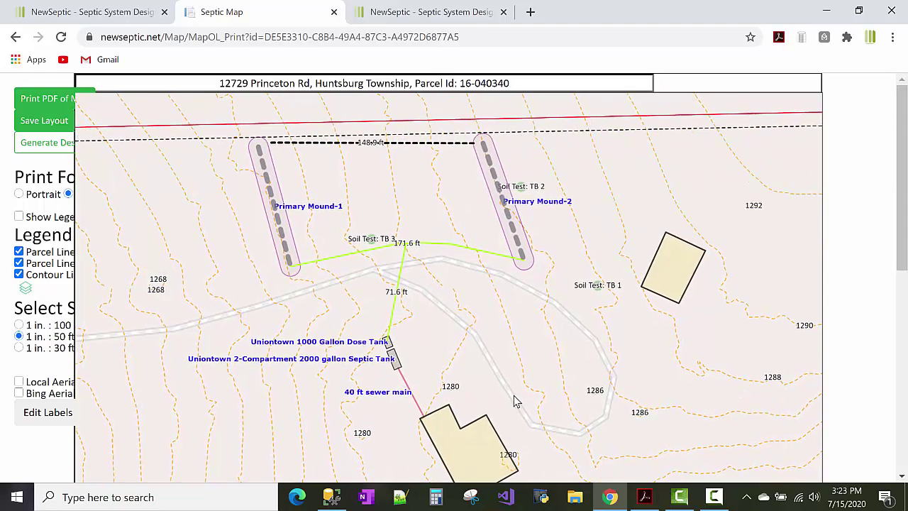
pyautogui.click(42, 417)
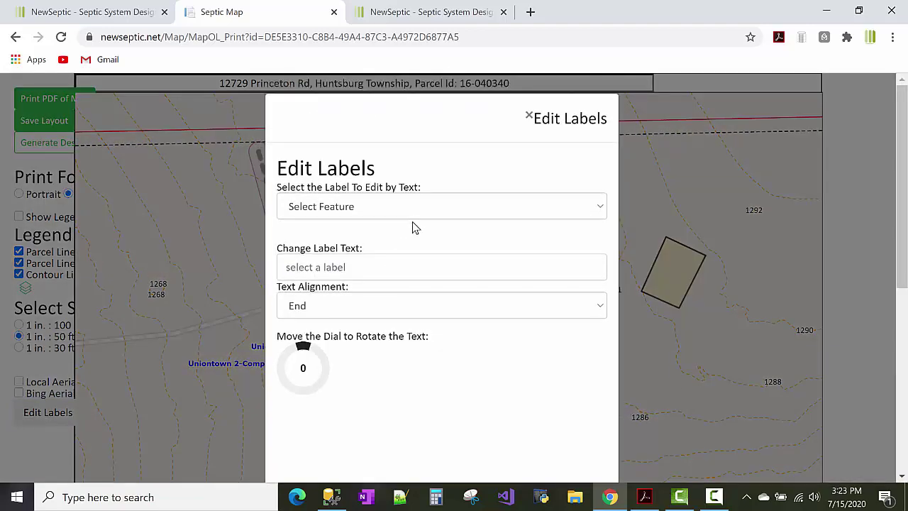
pyautogui.click(414, 217)
pyautogui.click(406, 368)
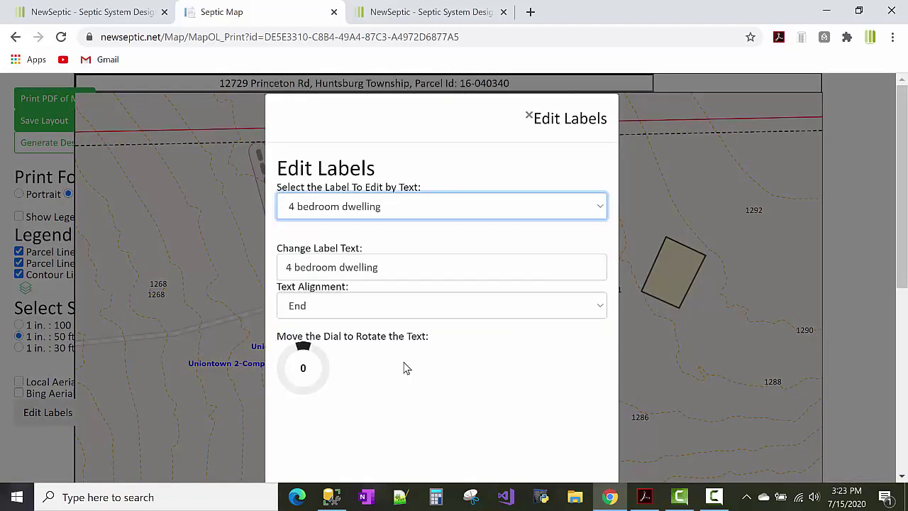
pyautogui.click(405, 307)
pyautogui.click(401, 354)
pyautogui.scroll(-4, 508, 361)
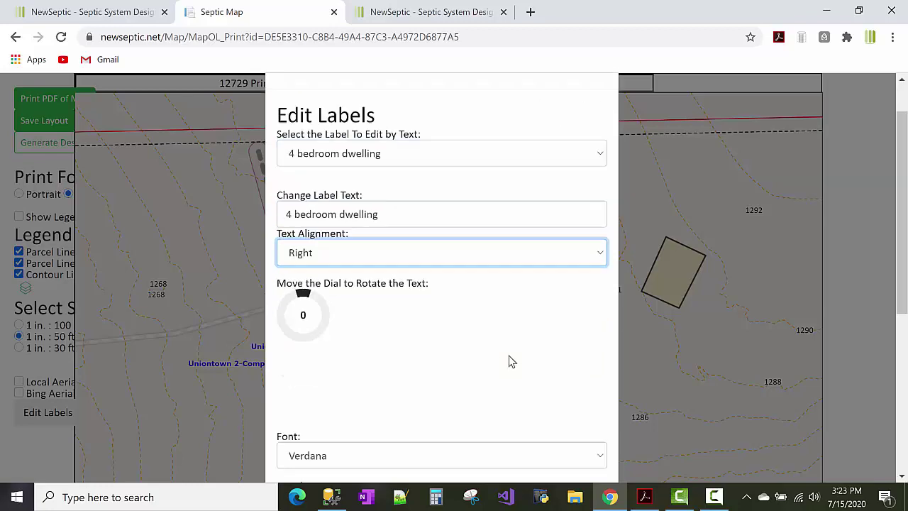
pyautogui.scroll(-2, 590, 447)
pyautogui.click(587, 438)
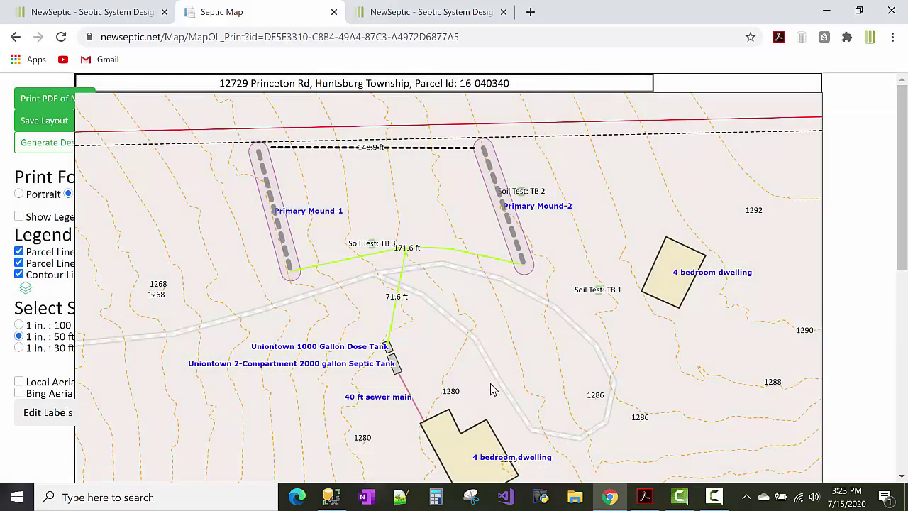
# Save the Septic Map layout and turn on Show Legend for printing
pyautogui.moveTo(901, 164)
pyautogui.mouseDown()
pyautogui.moveTo(900, 264)
pyautogui.moveTo(900, 166)
pyautogui.mouseUp()
pyautogui.click(46, 122)
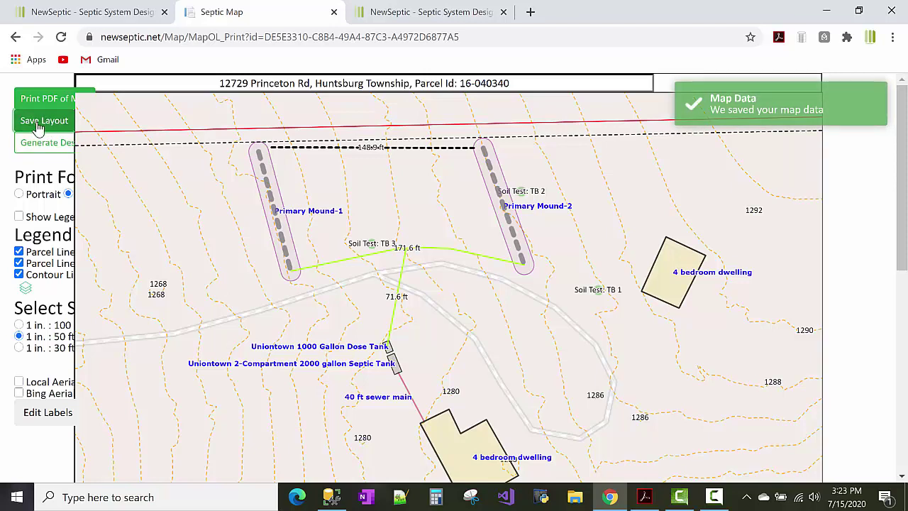
pyautogui.click(19, 217)
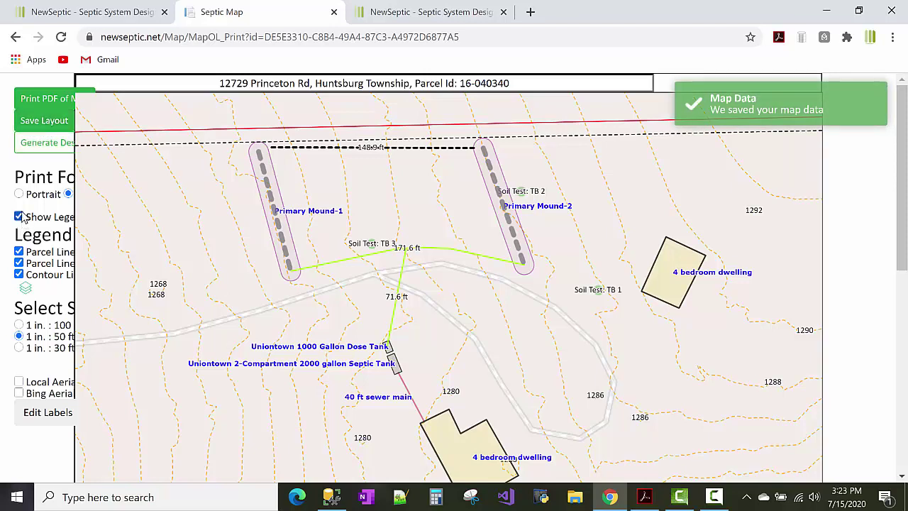
# Export the labelled Princeton Rd site map to PDF and scroll through it in Acrobat
pyautogui.click(41, 100)
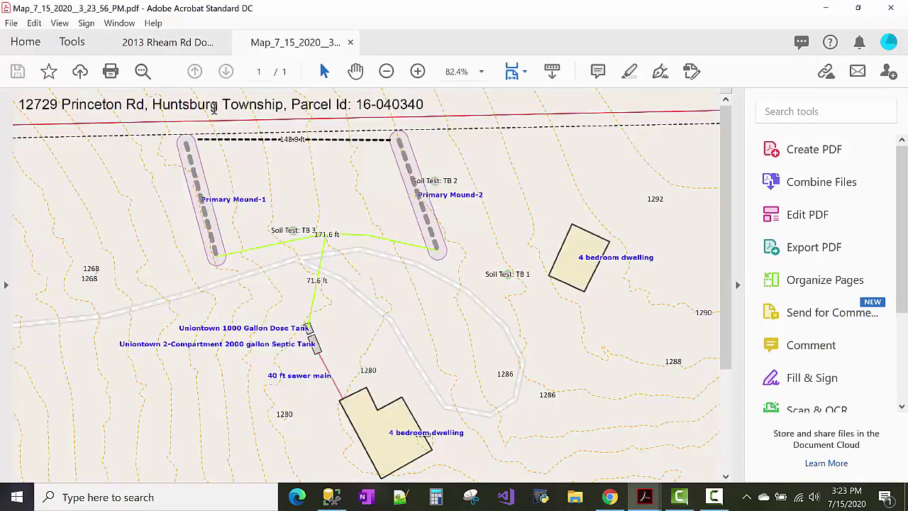
pyautogui.scroll(-5, 357, 162)
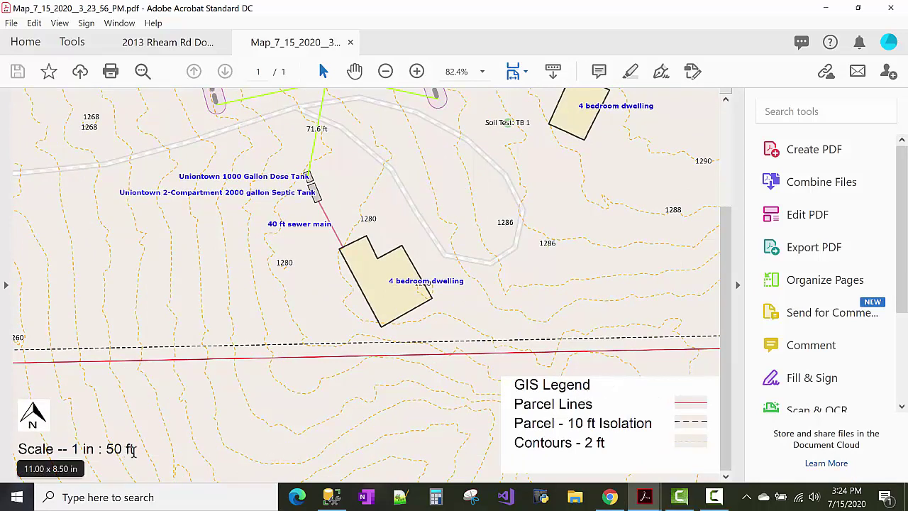
pyautogui.scroll(5, 100, 443)
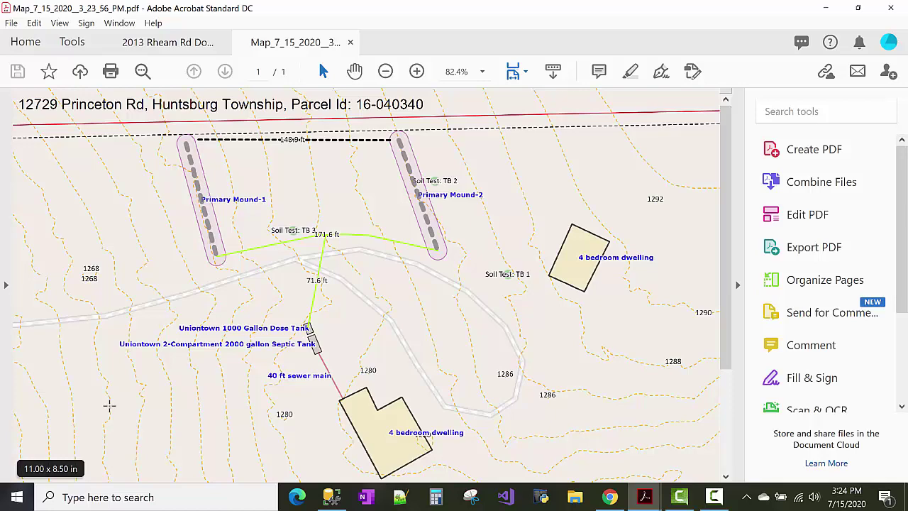
pyautogui.scroll(-1, 145, 391)
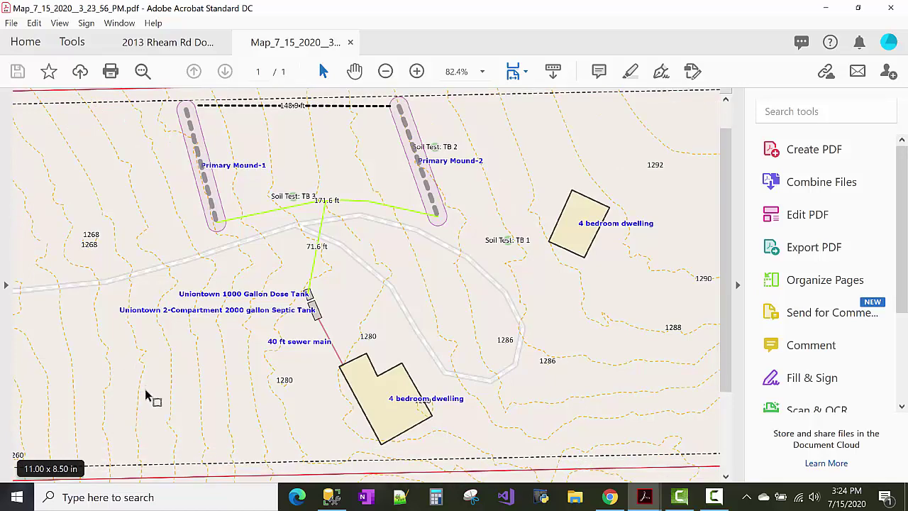
pyautogui.keyDown('ctrl'); pyautogui.scroll(-2, 145, 391); pyautogui.keyUp('ctrl')
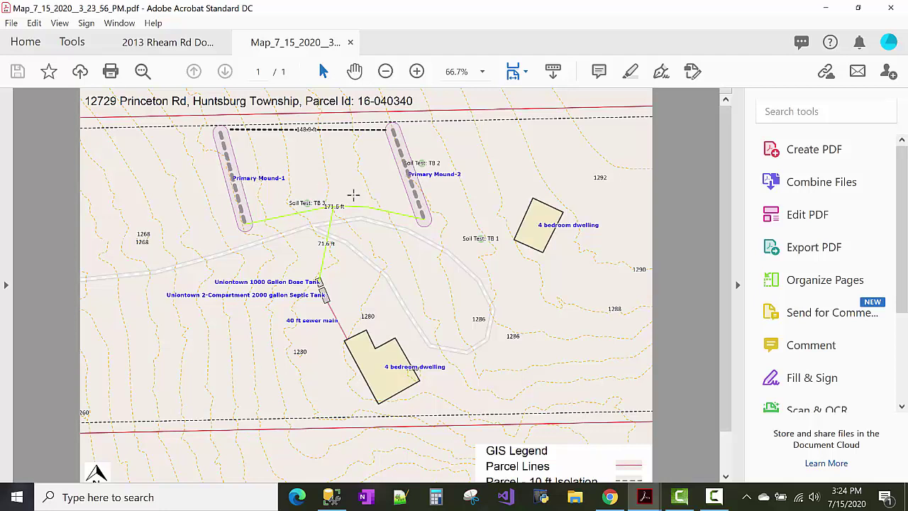
# Switch to the 2013 Rheam Rd plan and move from its title page to the Hydraulic Profile page
pyautogui.click(201, 45)
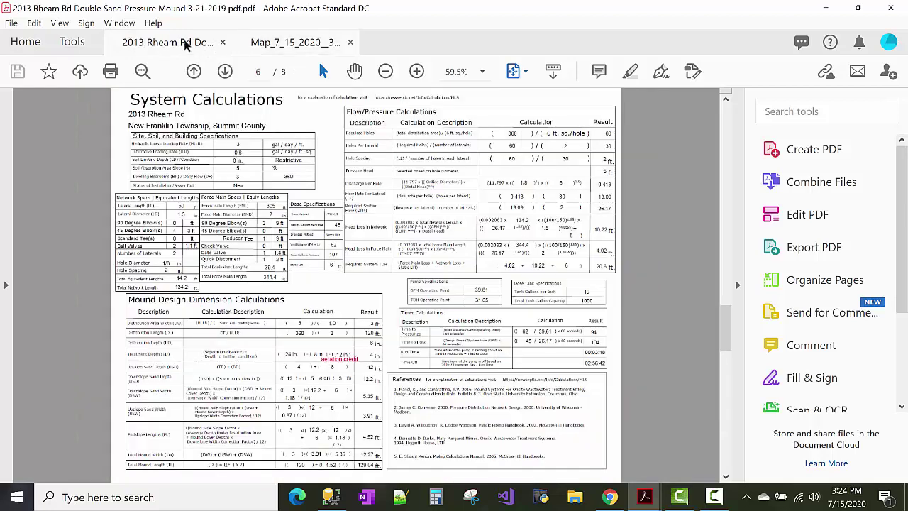
pyautogui.press('Home')
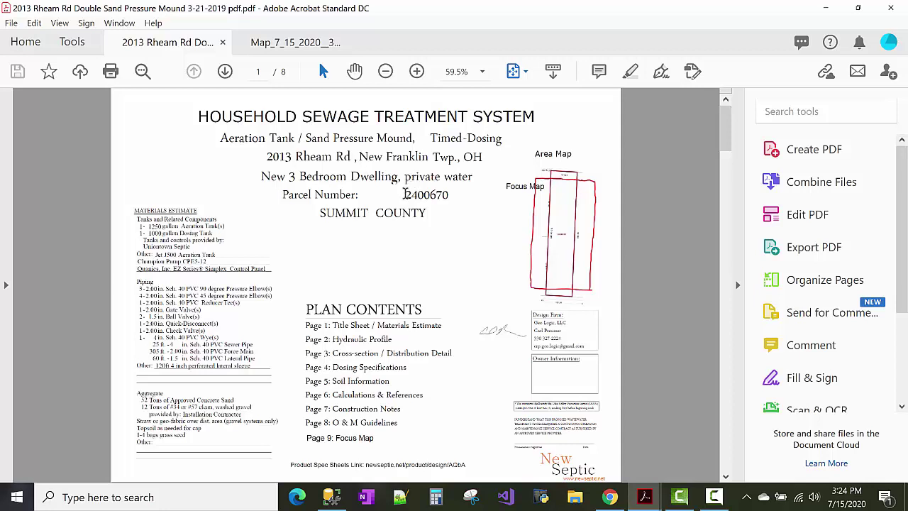
pyautogui.press('pagedown')
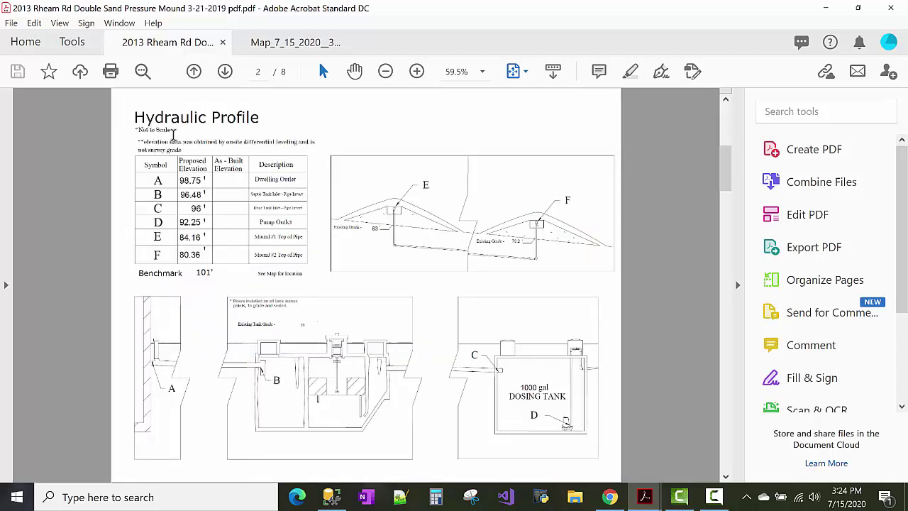
pyautogui.moveTo(135, 114); pyautogui.dragTo(252, 126)
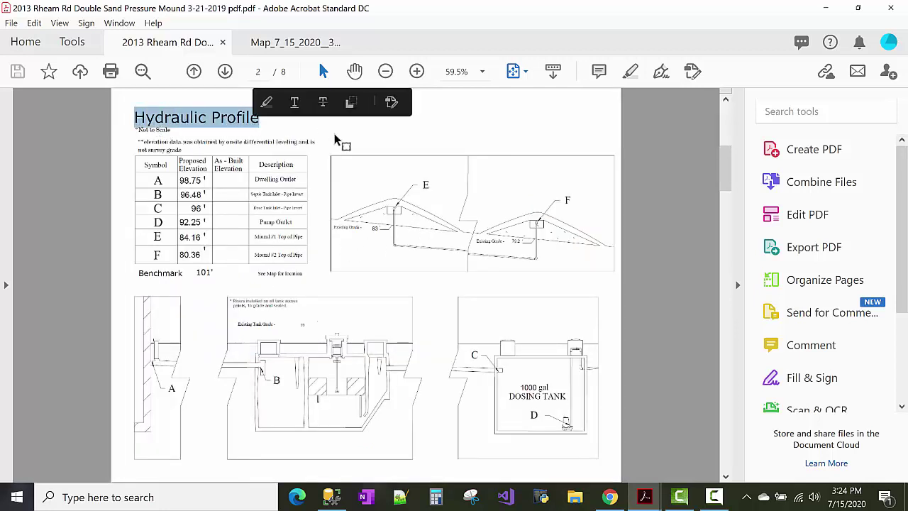
pyautogui.click(375, 146)
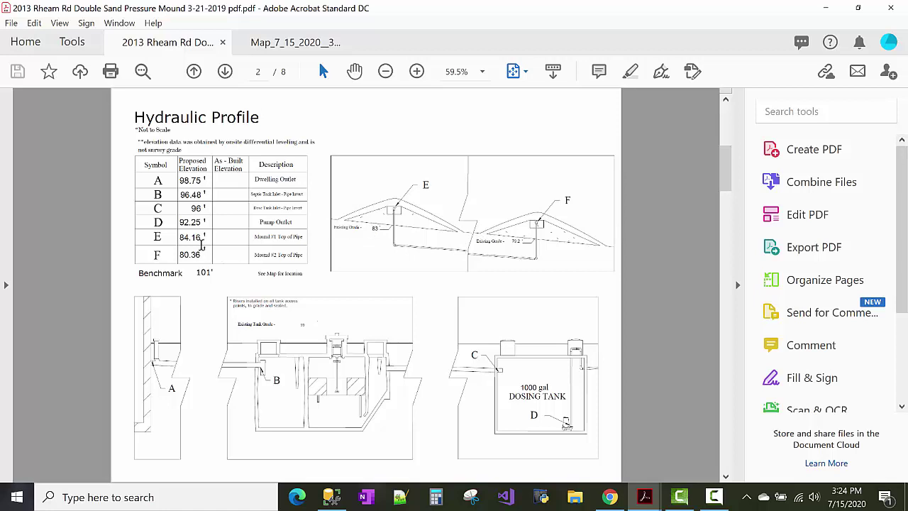
pyautogui.click(375, 229)
# Scroll through the plan to review the Mound #1 and #2 Detail section
pyautogui.scroll(-1, 358, 262)
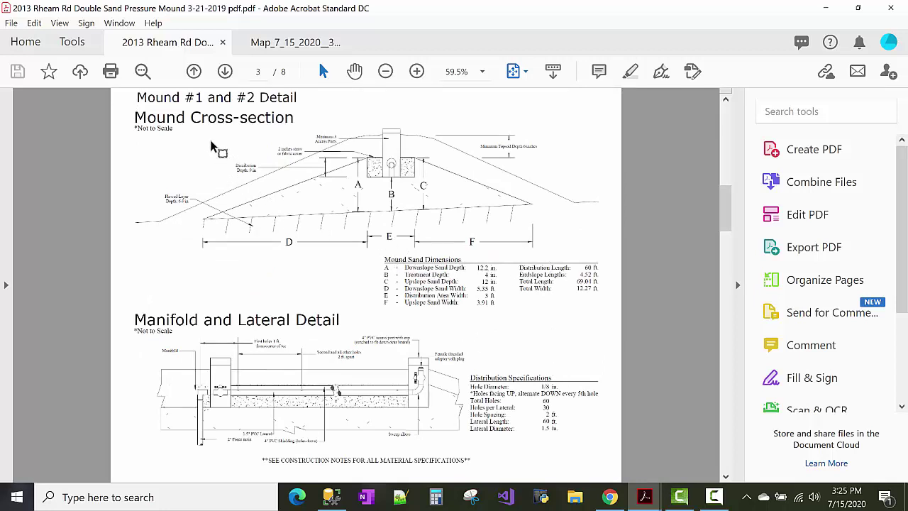
pyautogui.moveTo(141, 97); pyautogui.dragTo(274, 115)
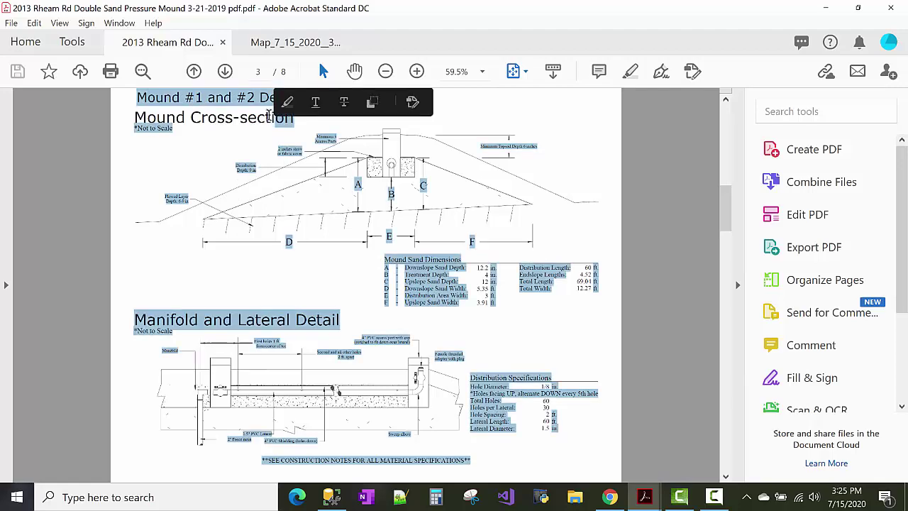
pyautogui.click(259, 116)
pyautogui.scroll(-20, 341, 241)
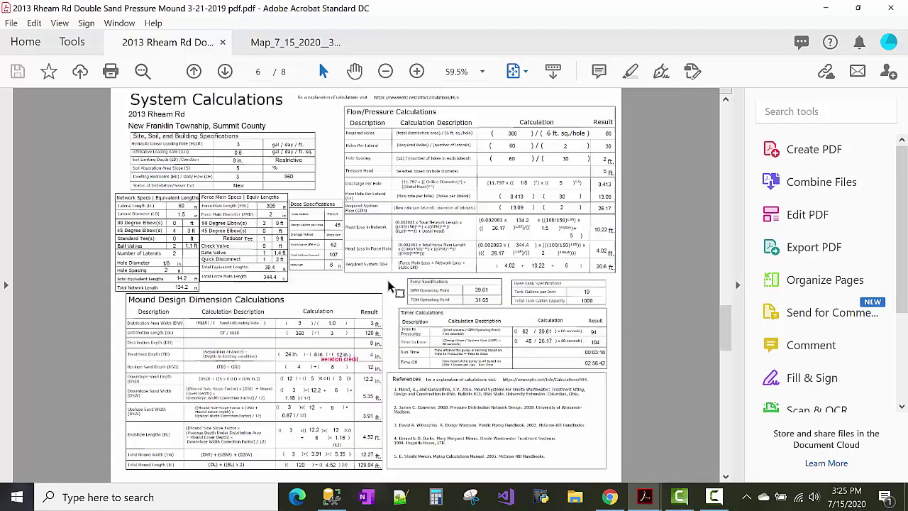
pyautogui.scroll(20, 389, 282)
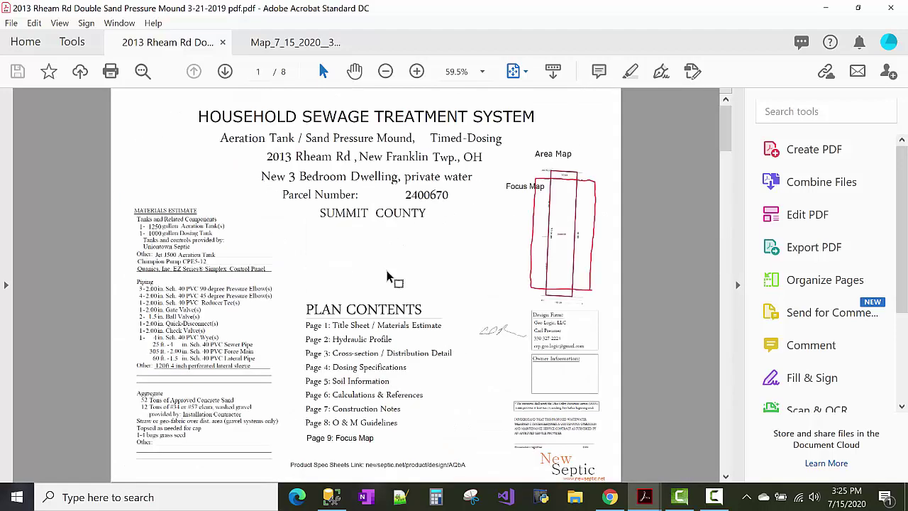